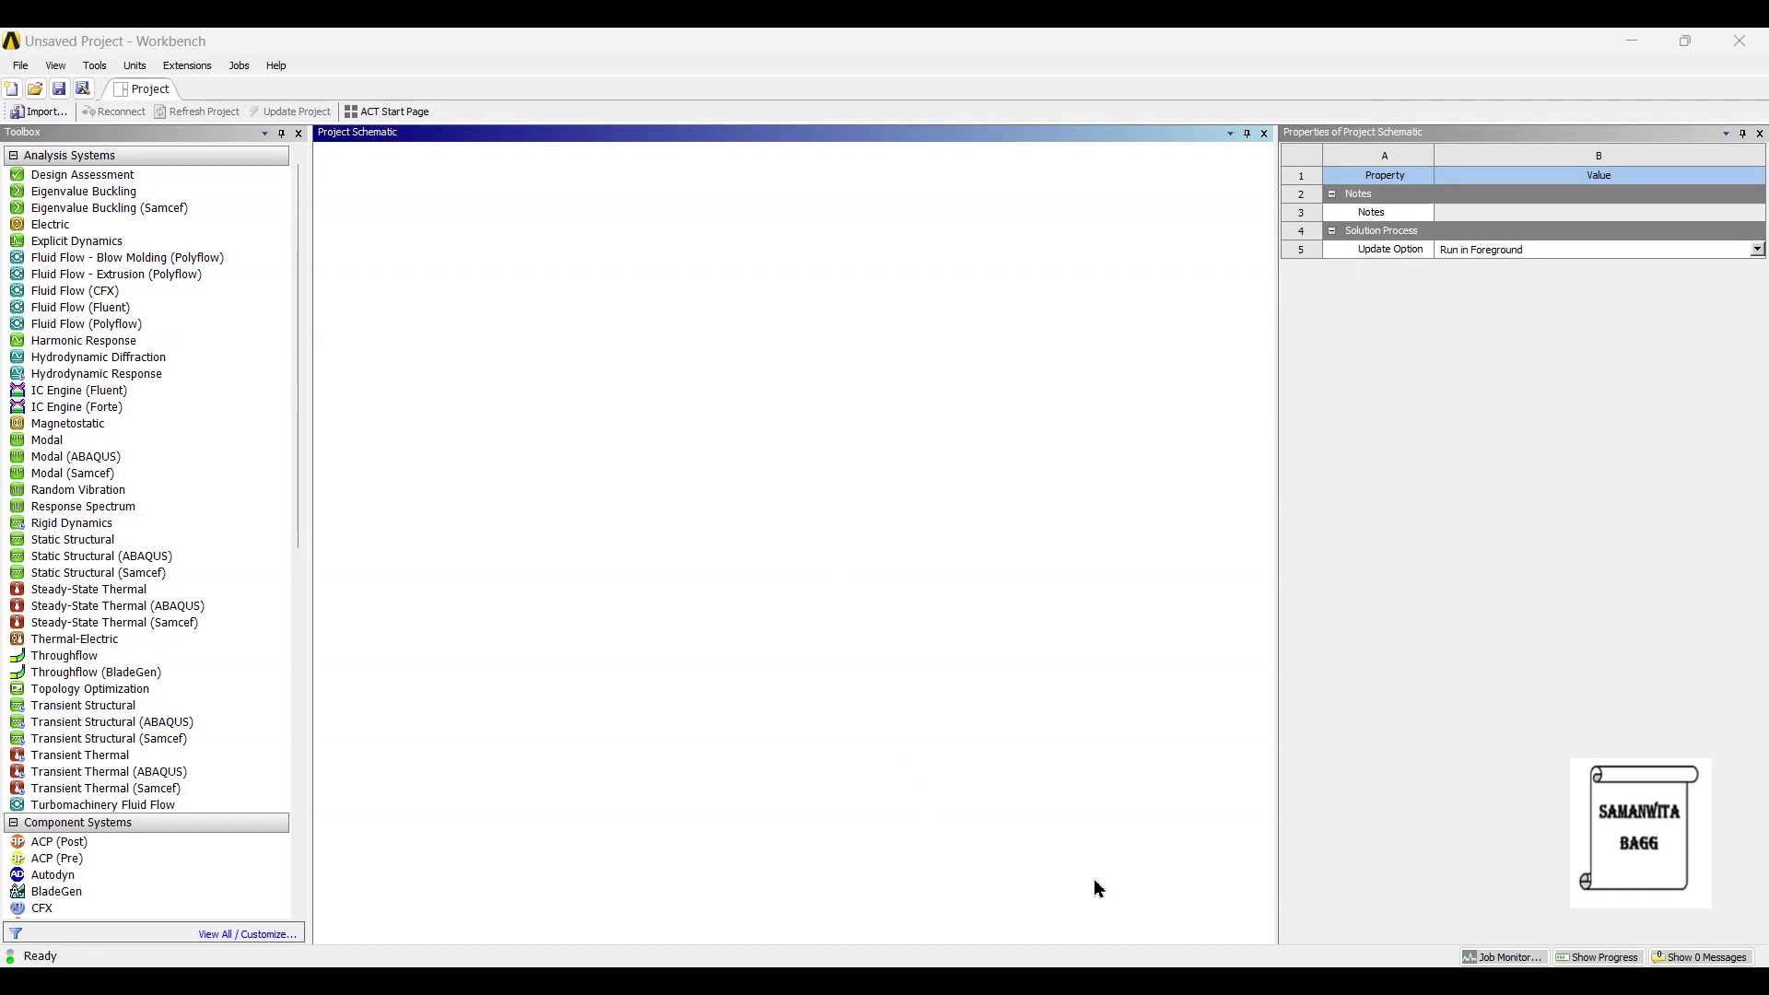
Step: Switch from Workbench to the Bowed-rings-fig6-silver.webp groove profile image in Edge
key("alt+Tab")
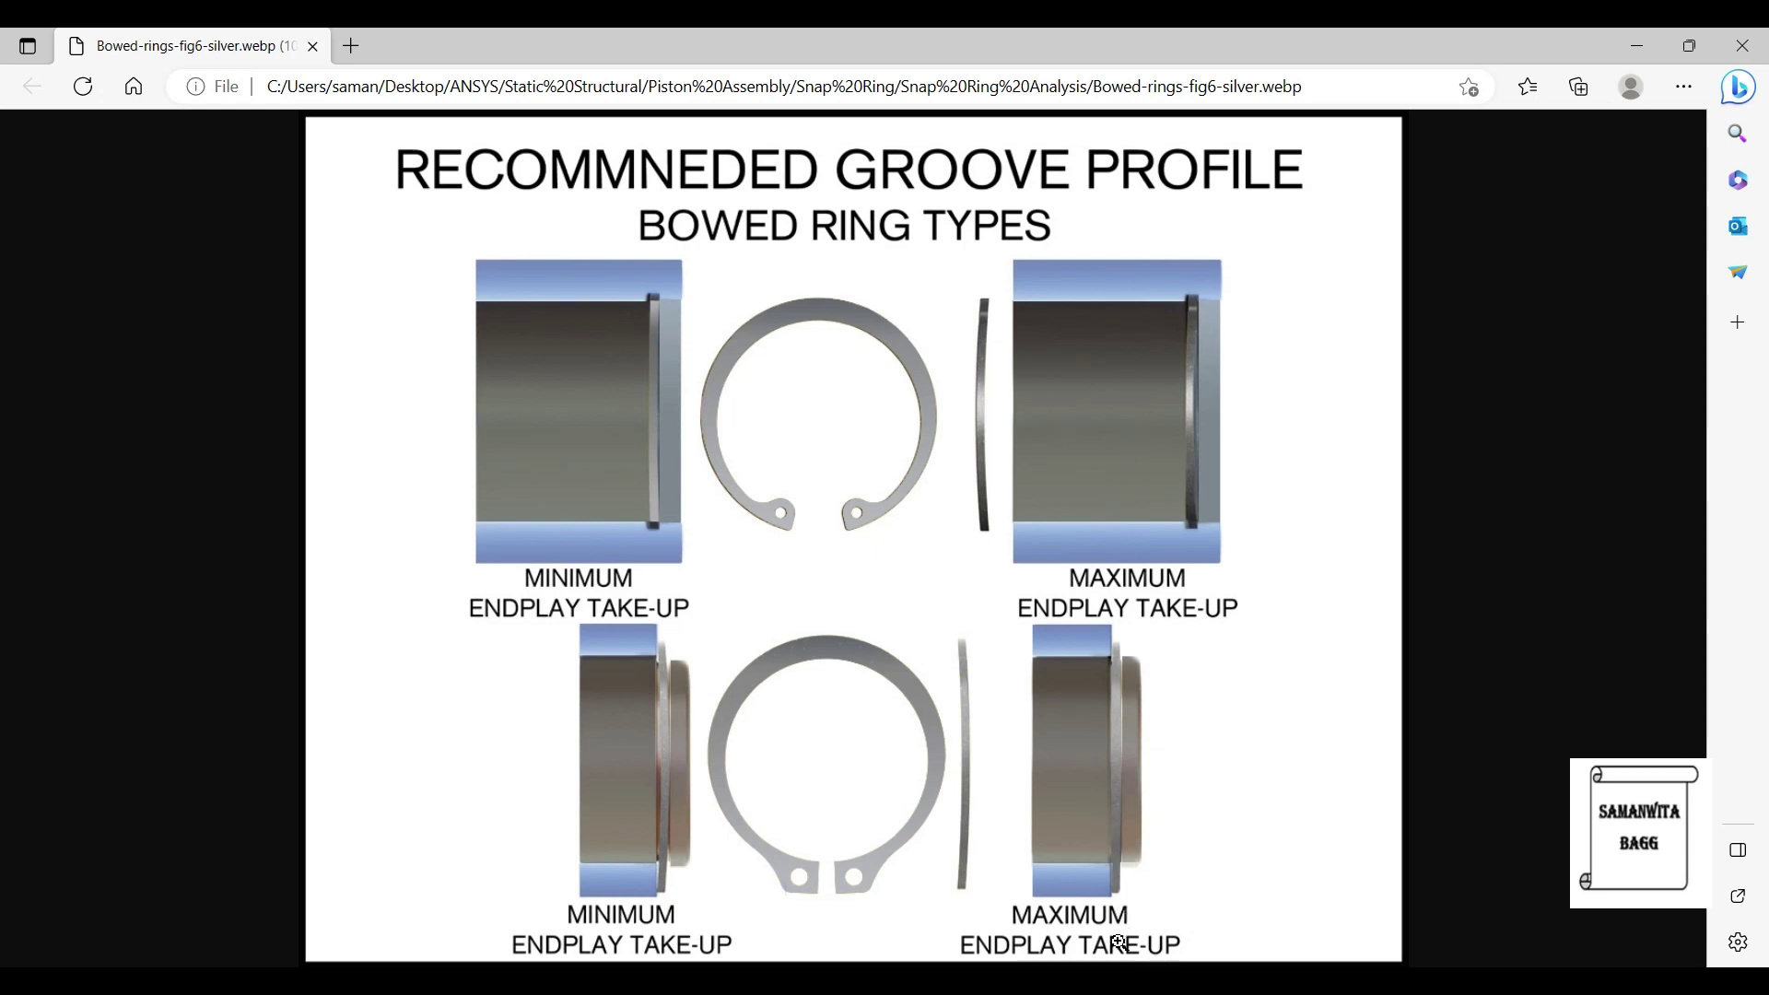
Step: Bring up the Snap ring.jpg bearing photo in Windows Photos
left_click(1020, 907)
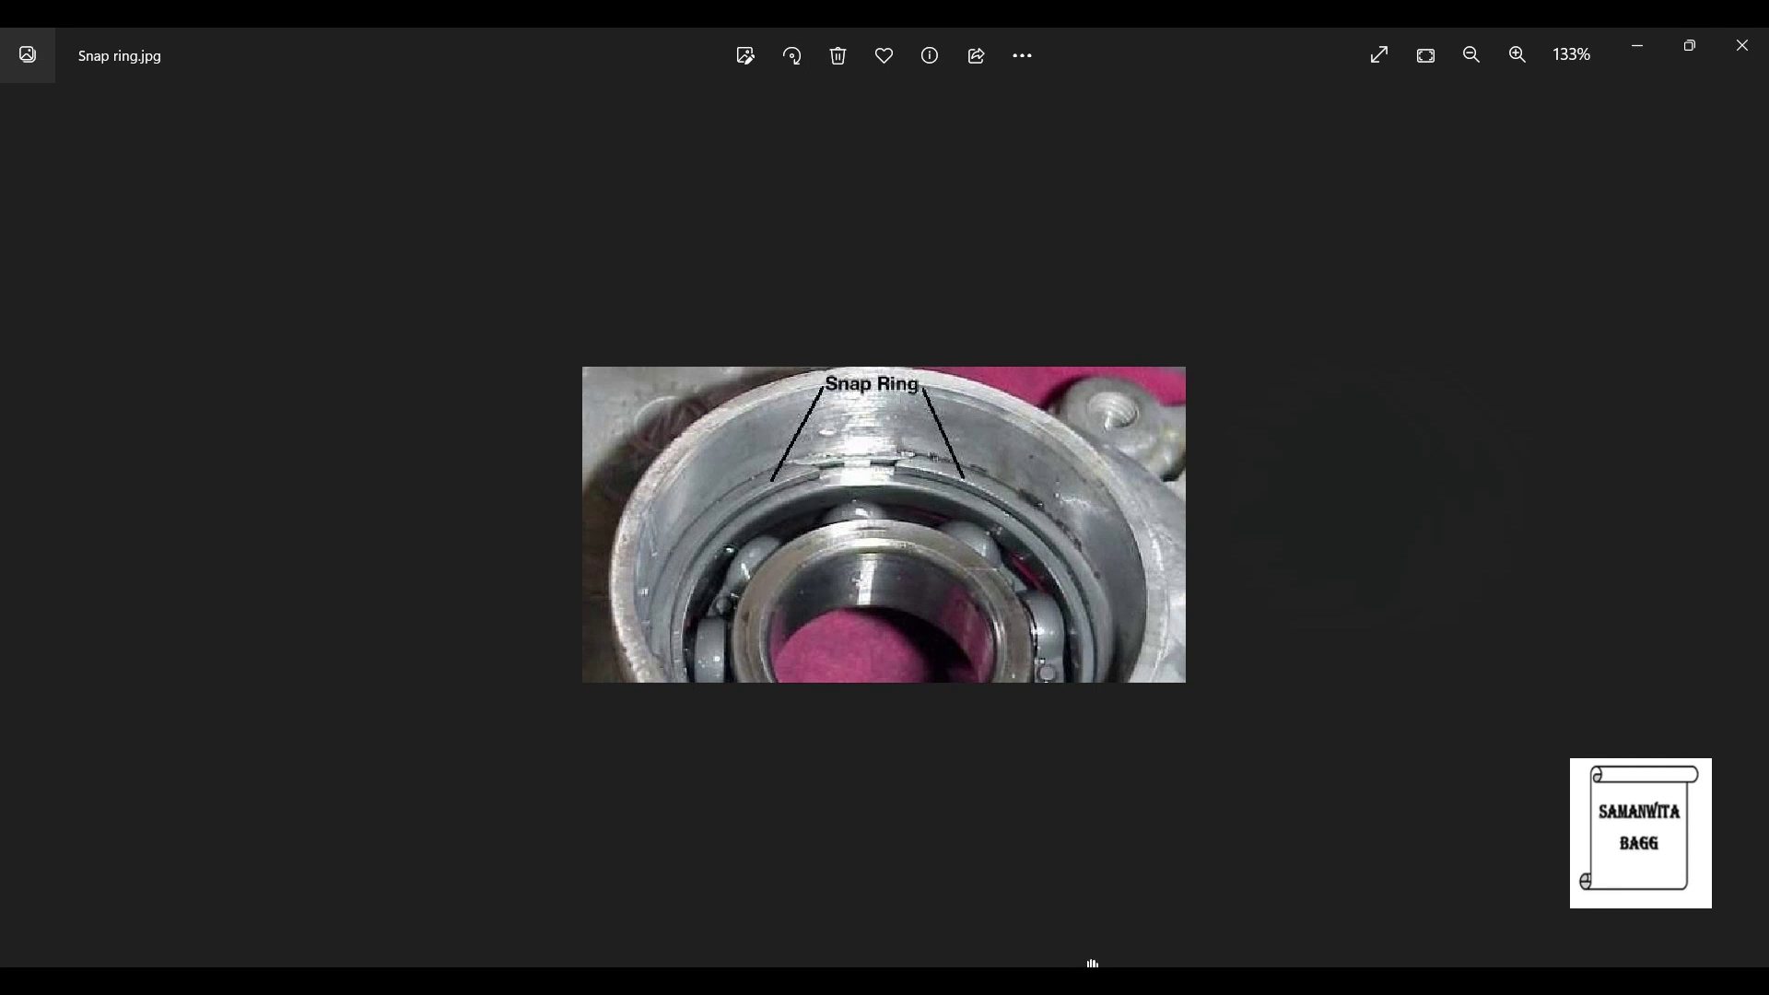
Step: Zoom in on the download.jpg spiral and retaining ring illustration, then return to the Edge groove image
mouse_move(1089, 981)
left_click(1173, 916)
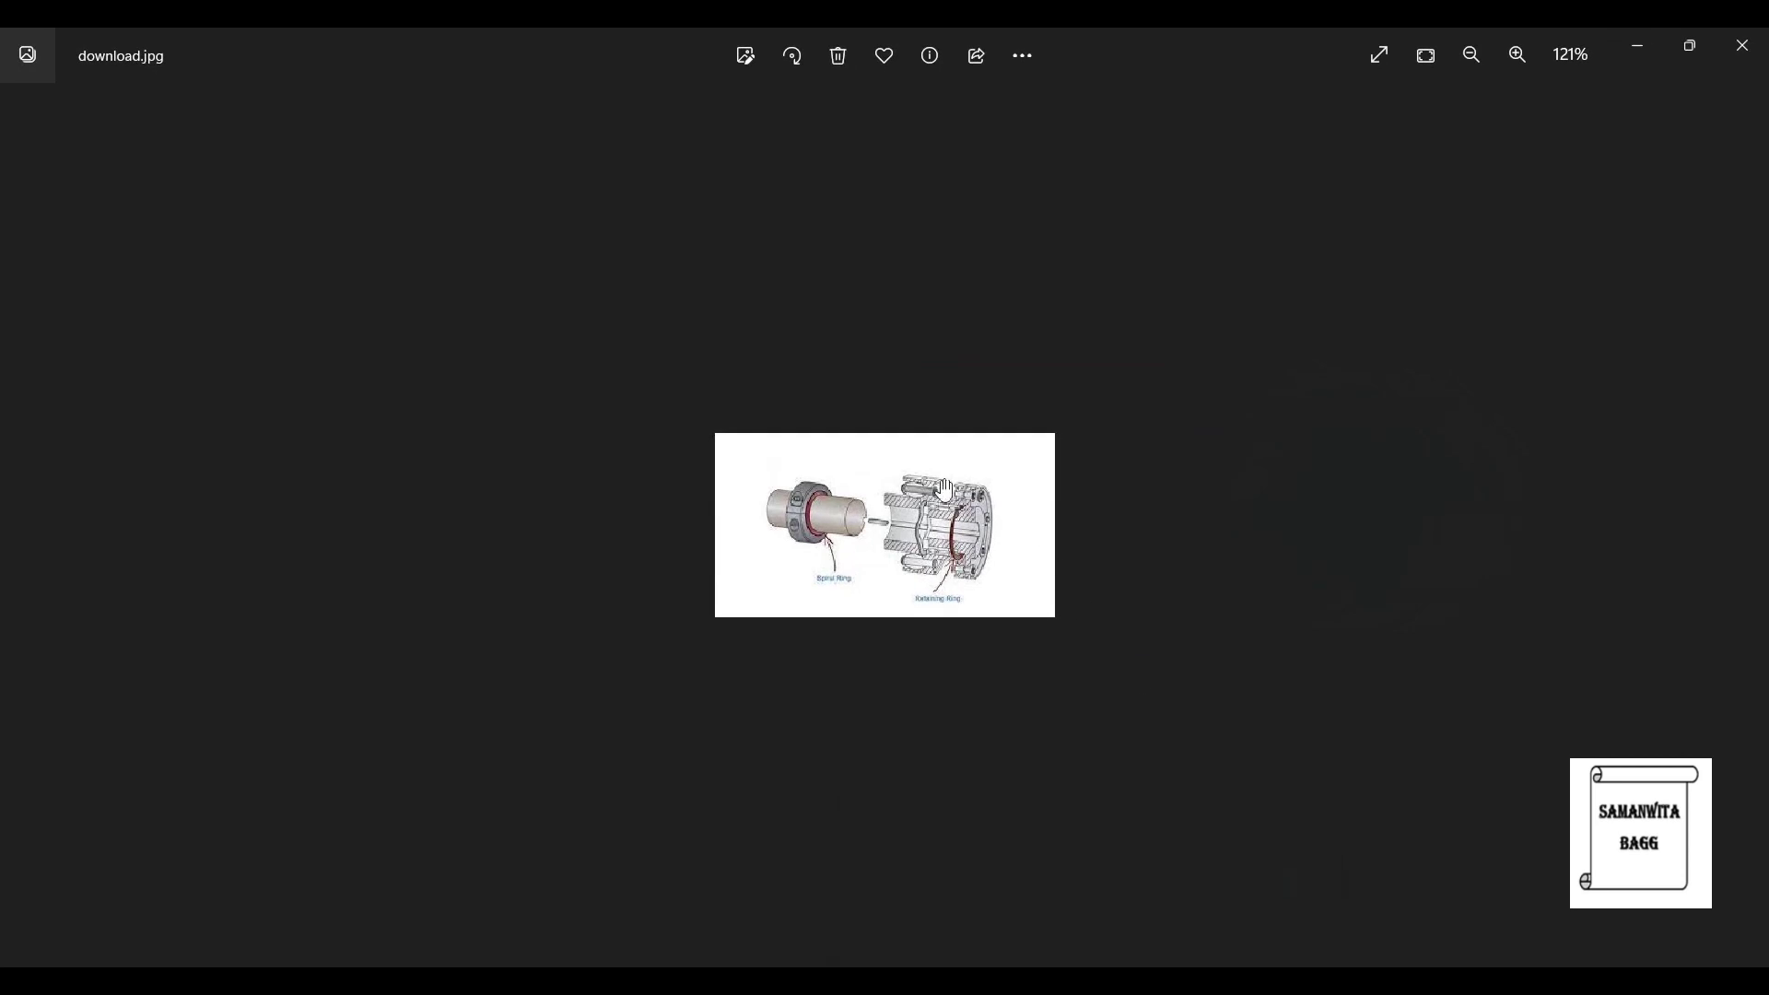
scroll(919, 533, "up", 1)
scroll(919, 533, "up", 2)
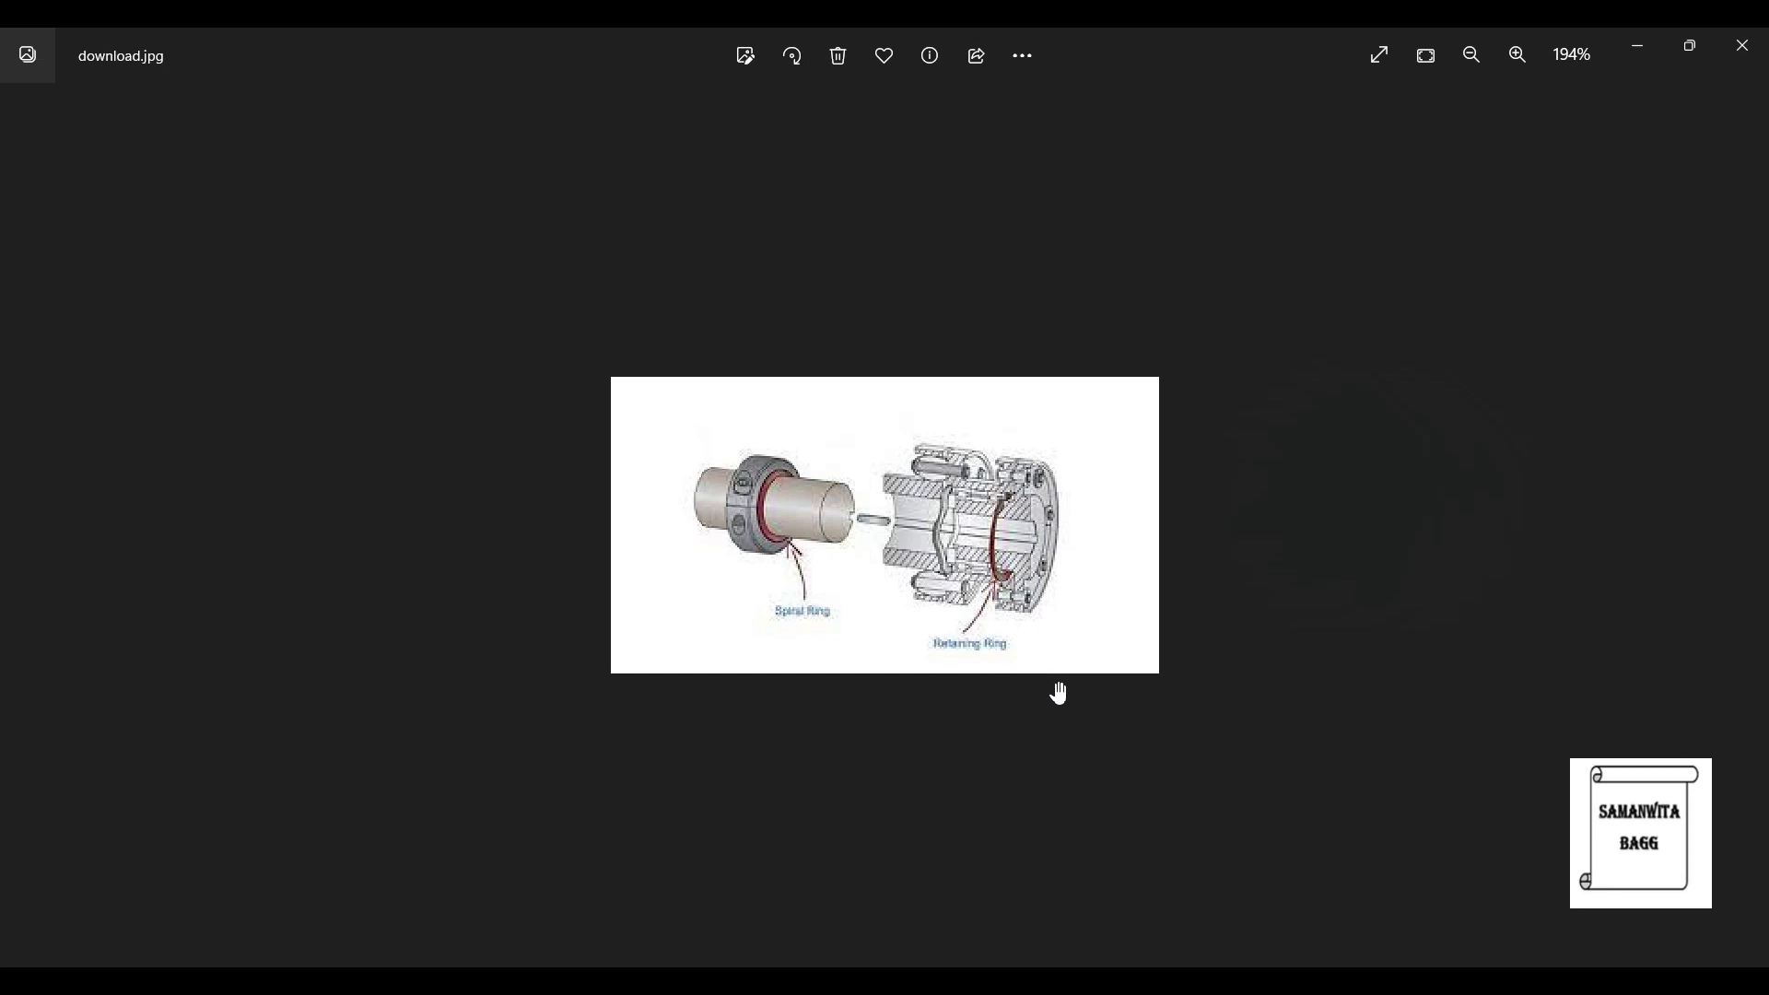
left_click(1059, 981)
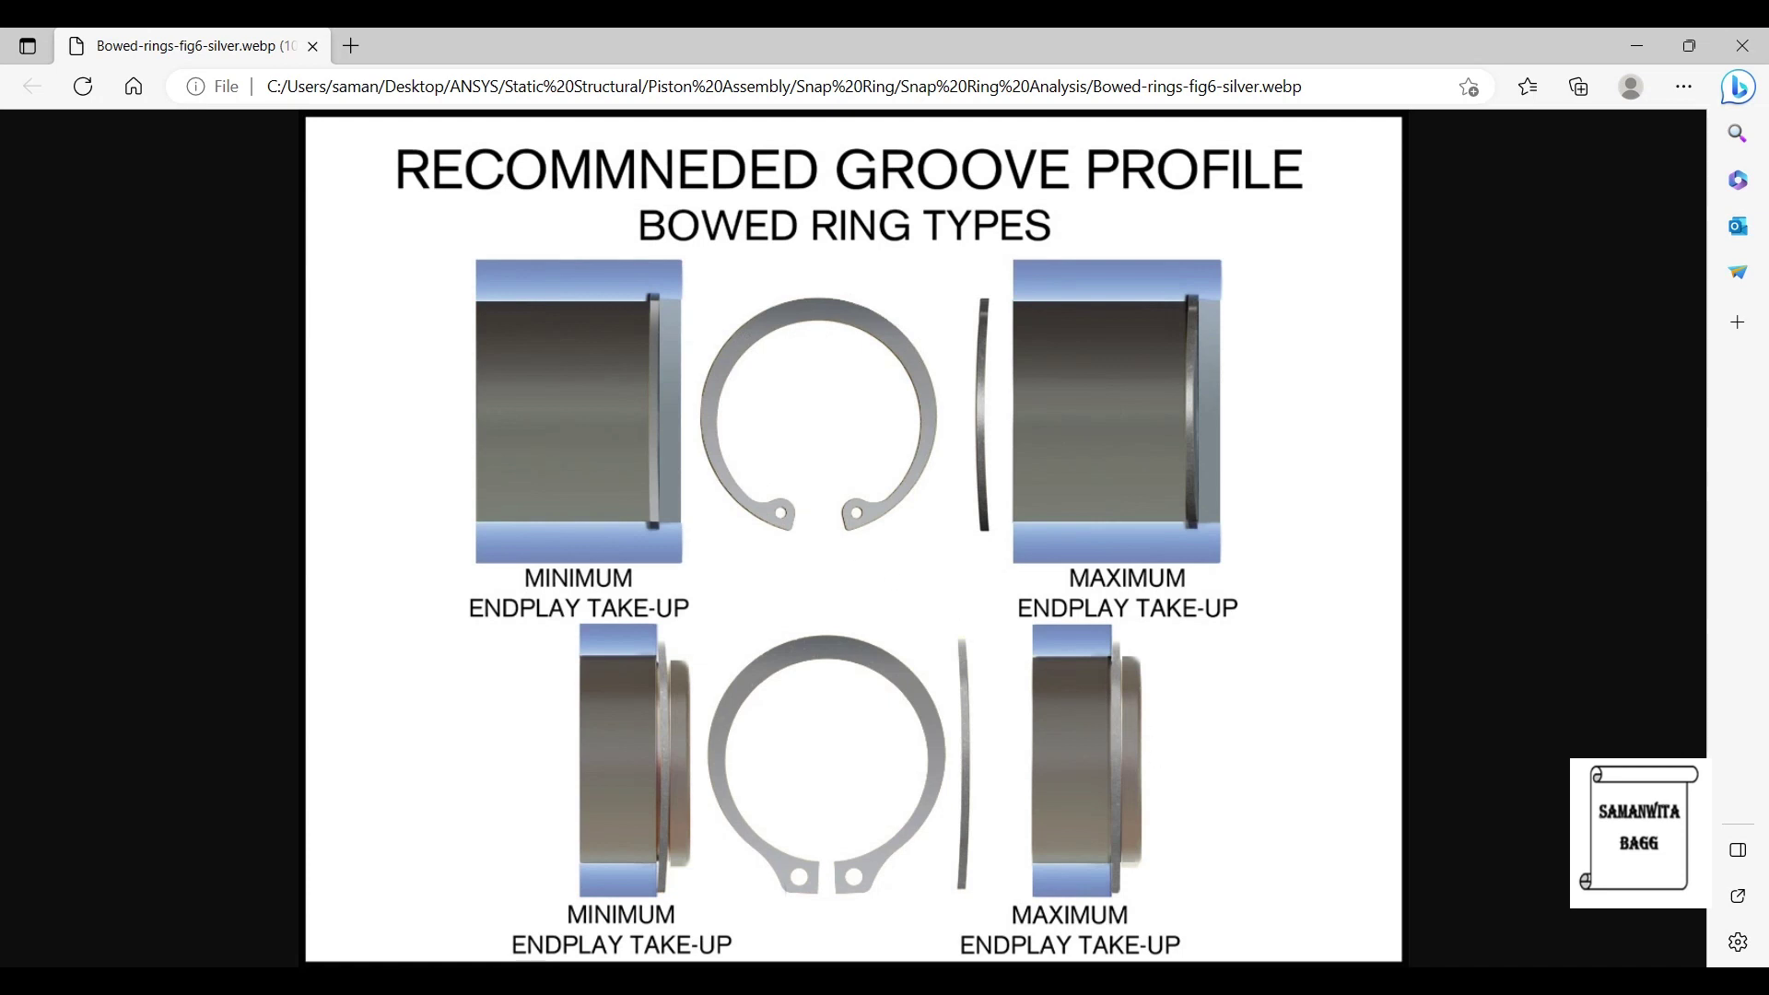
Step: Add a default-named Static Structural system, open its Engineering Data, then view the AISI 1070 page
key("alt+Tab")
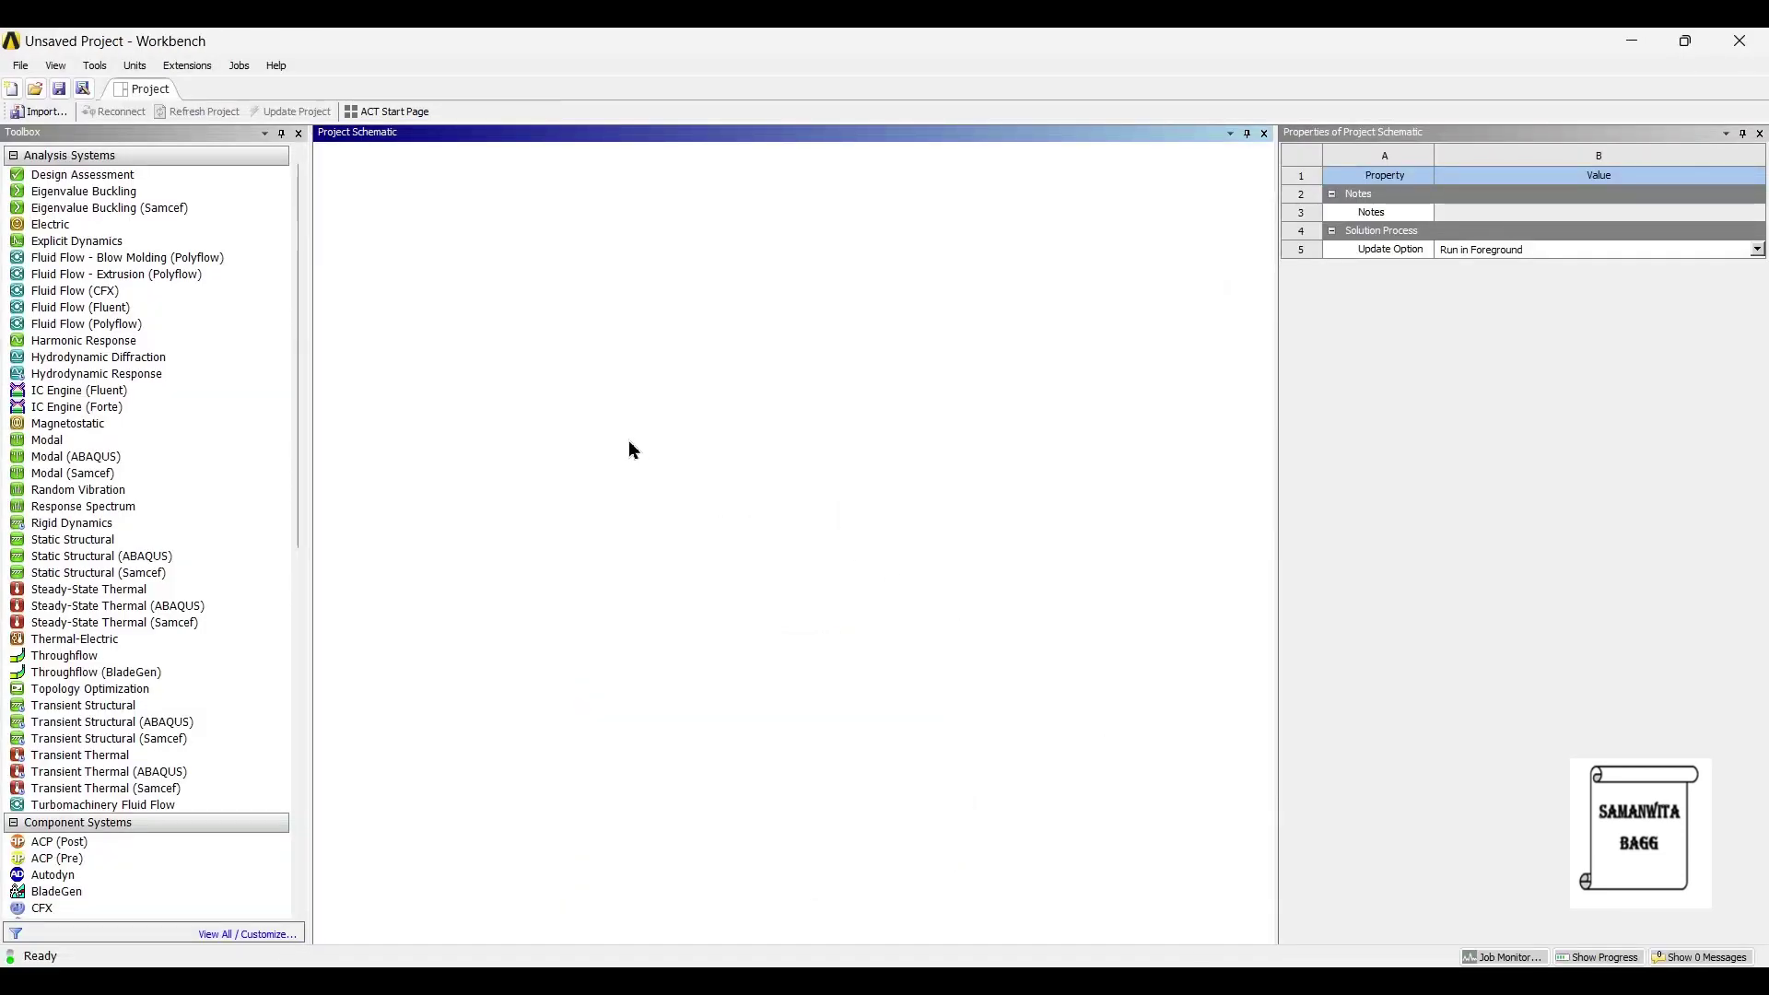
double_click(107, 546)
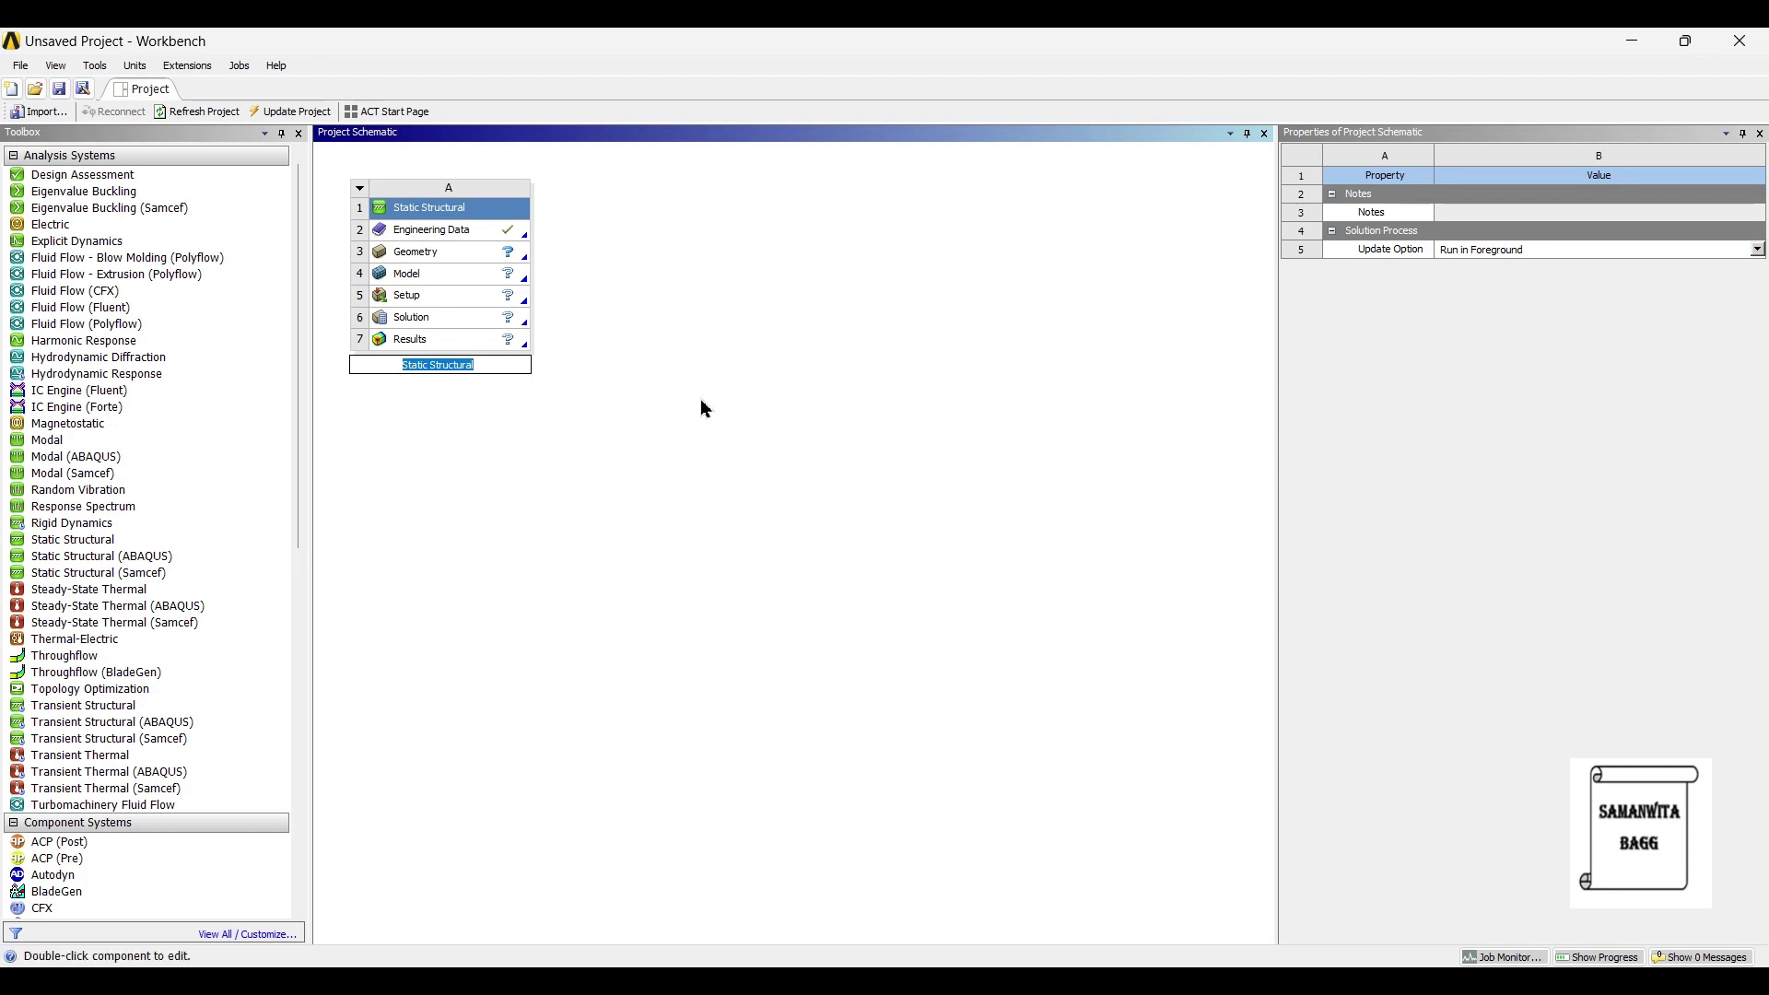
key("Return")
double_click(456, 232)
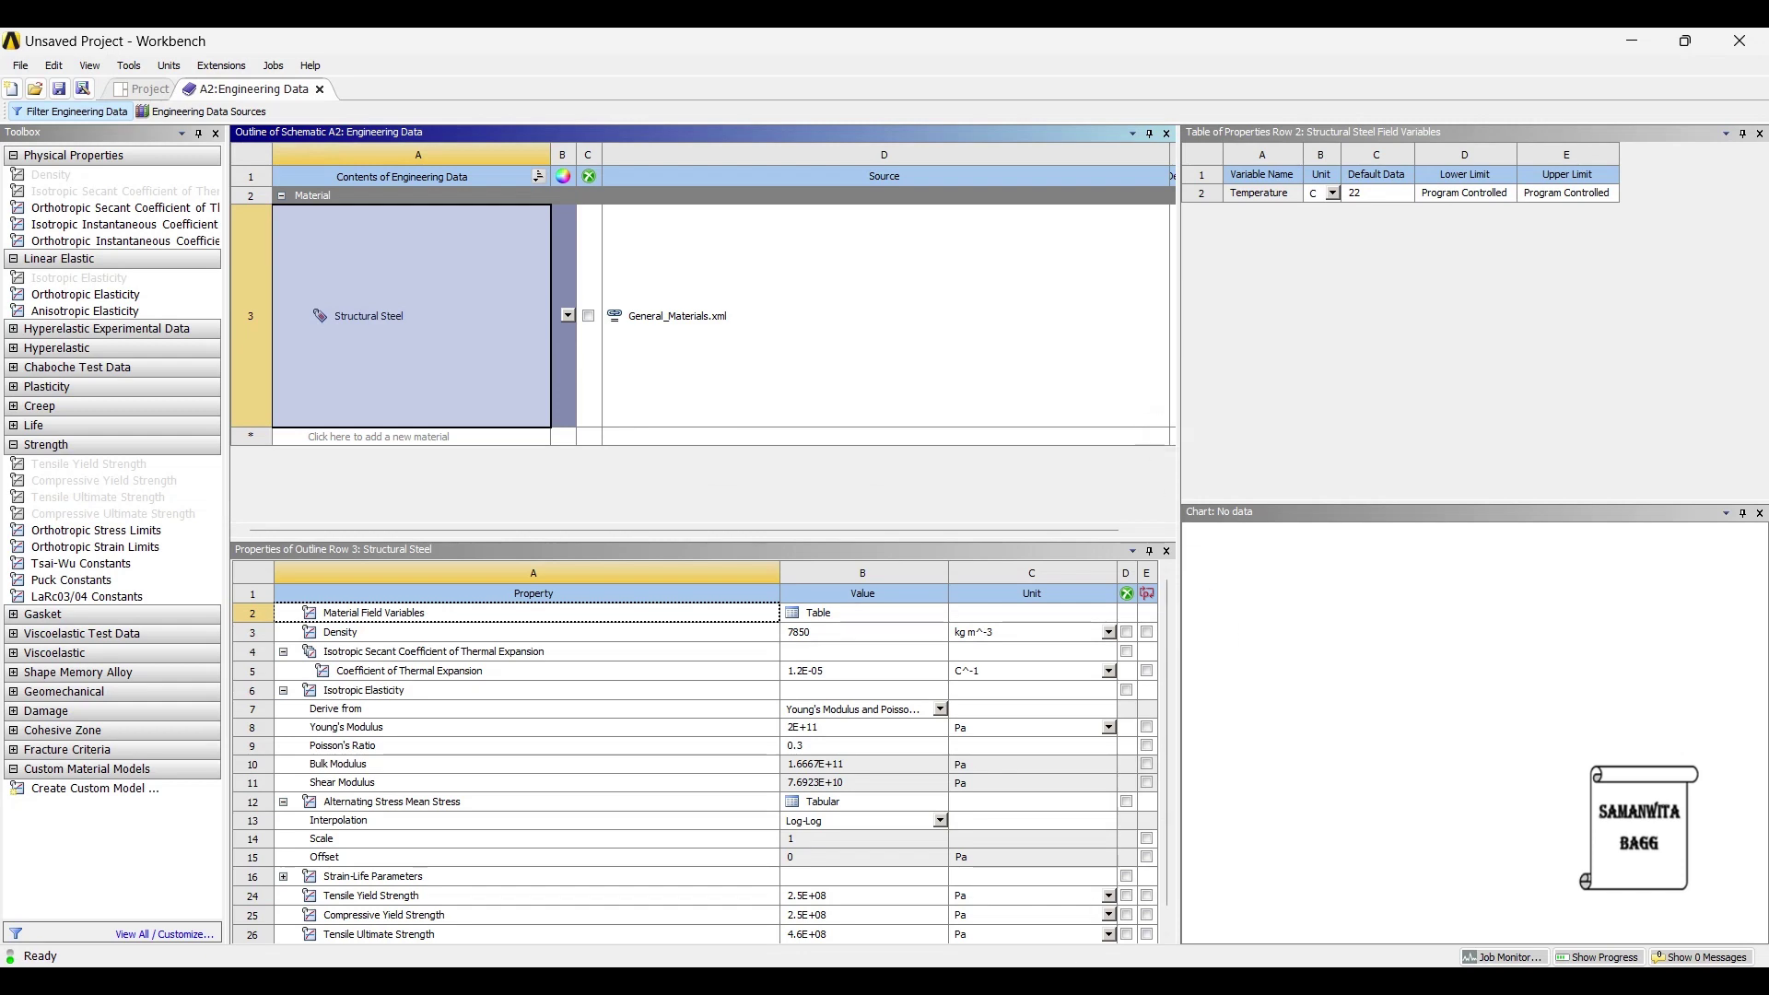
key("alt+Tab")
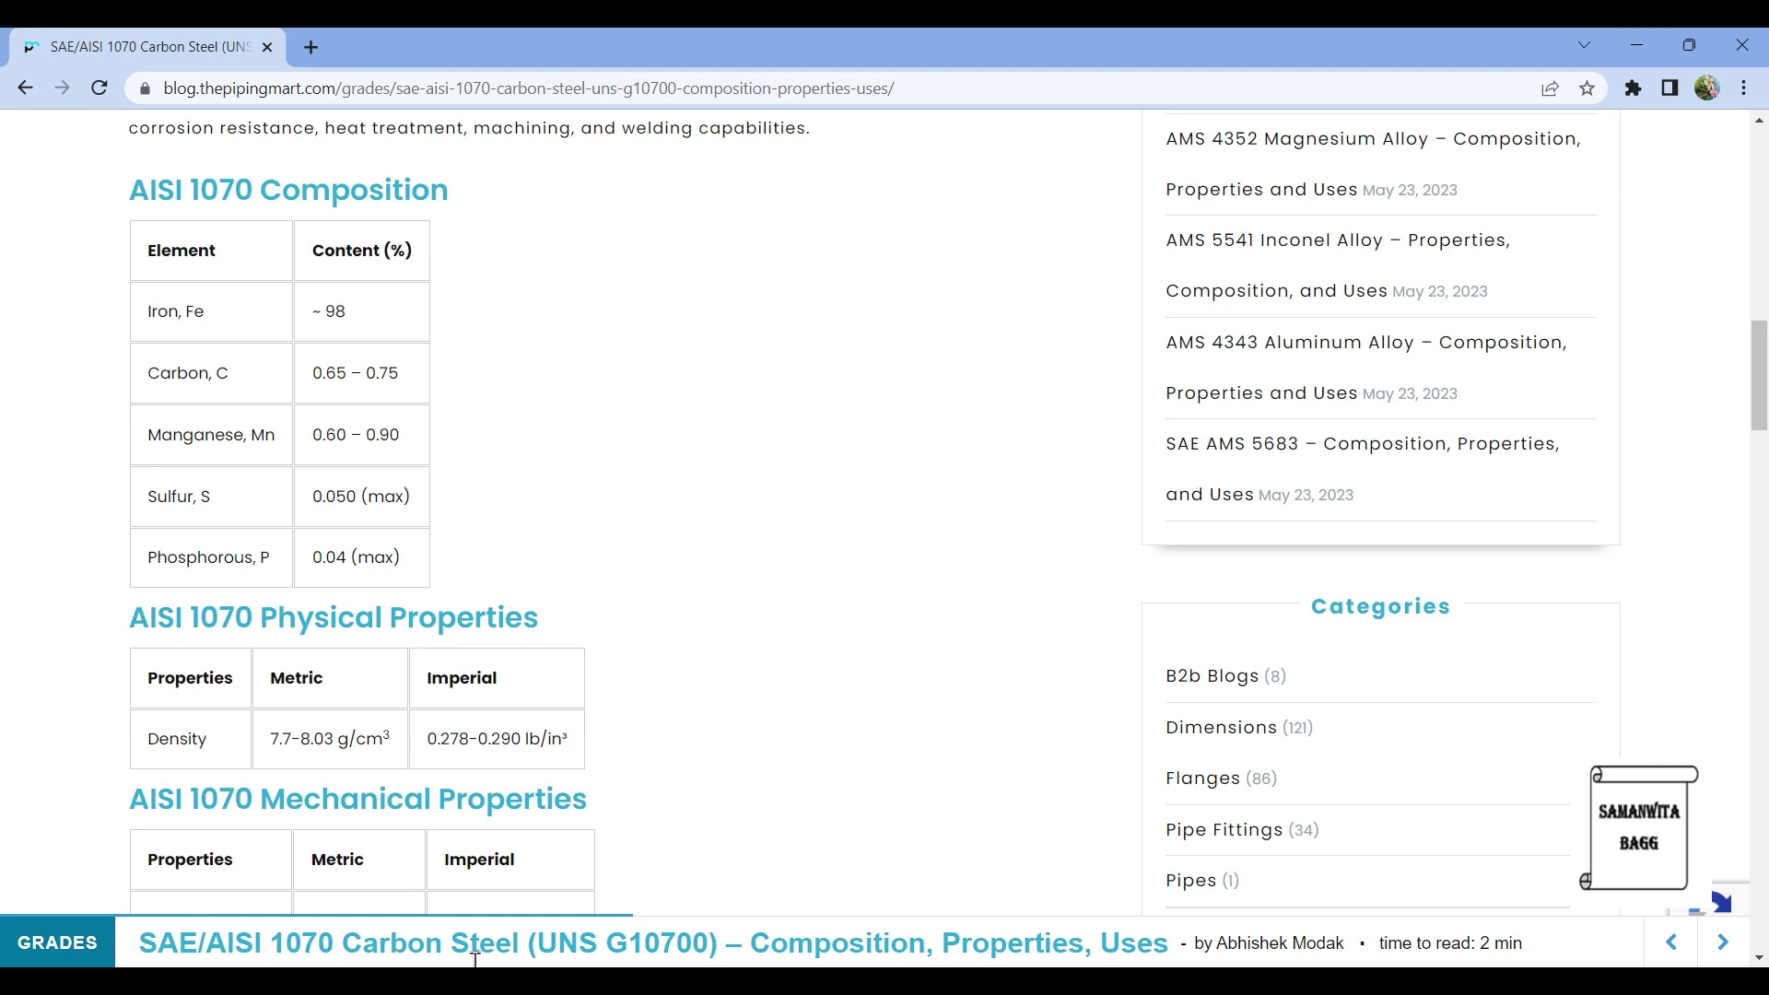
Step: Read the AISI 1070 property tables, then start adding a new material in Engineering Data
scroll(735, 485, "down", 1)
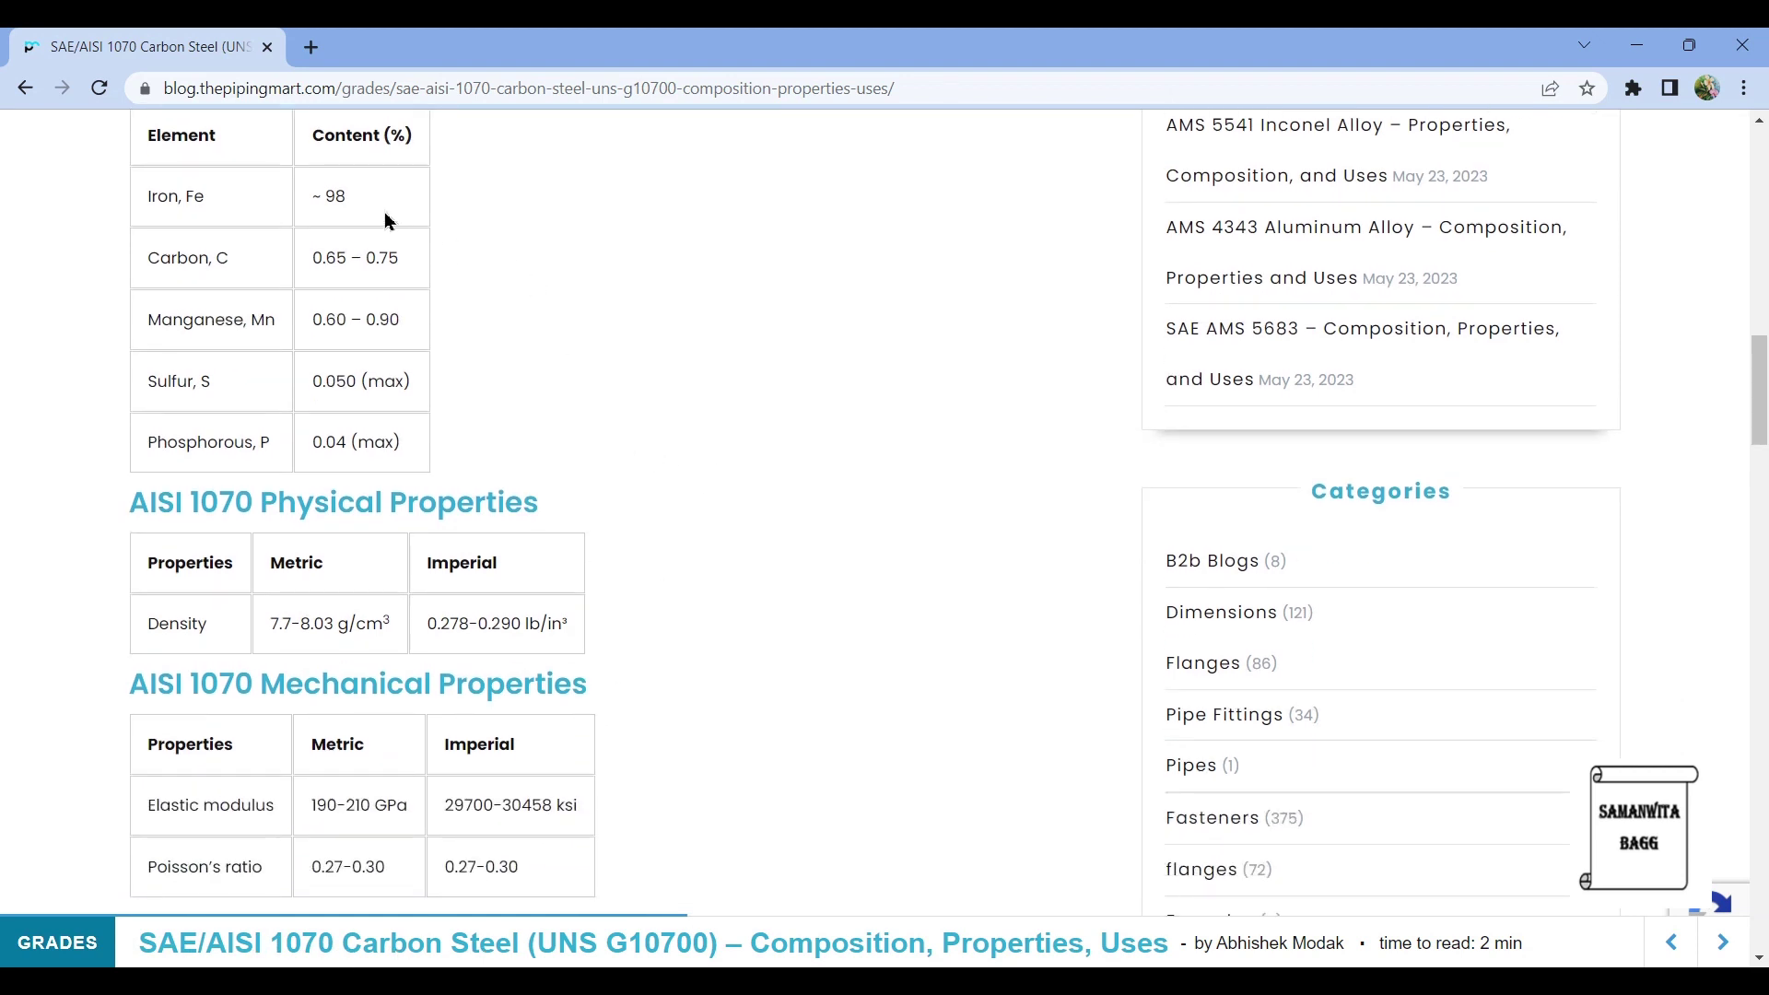
scroll(593, 448, "down", 1)
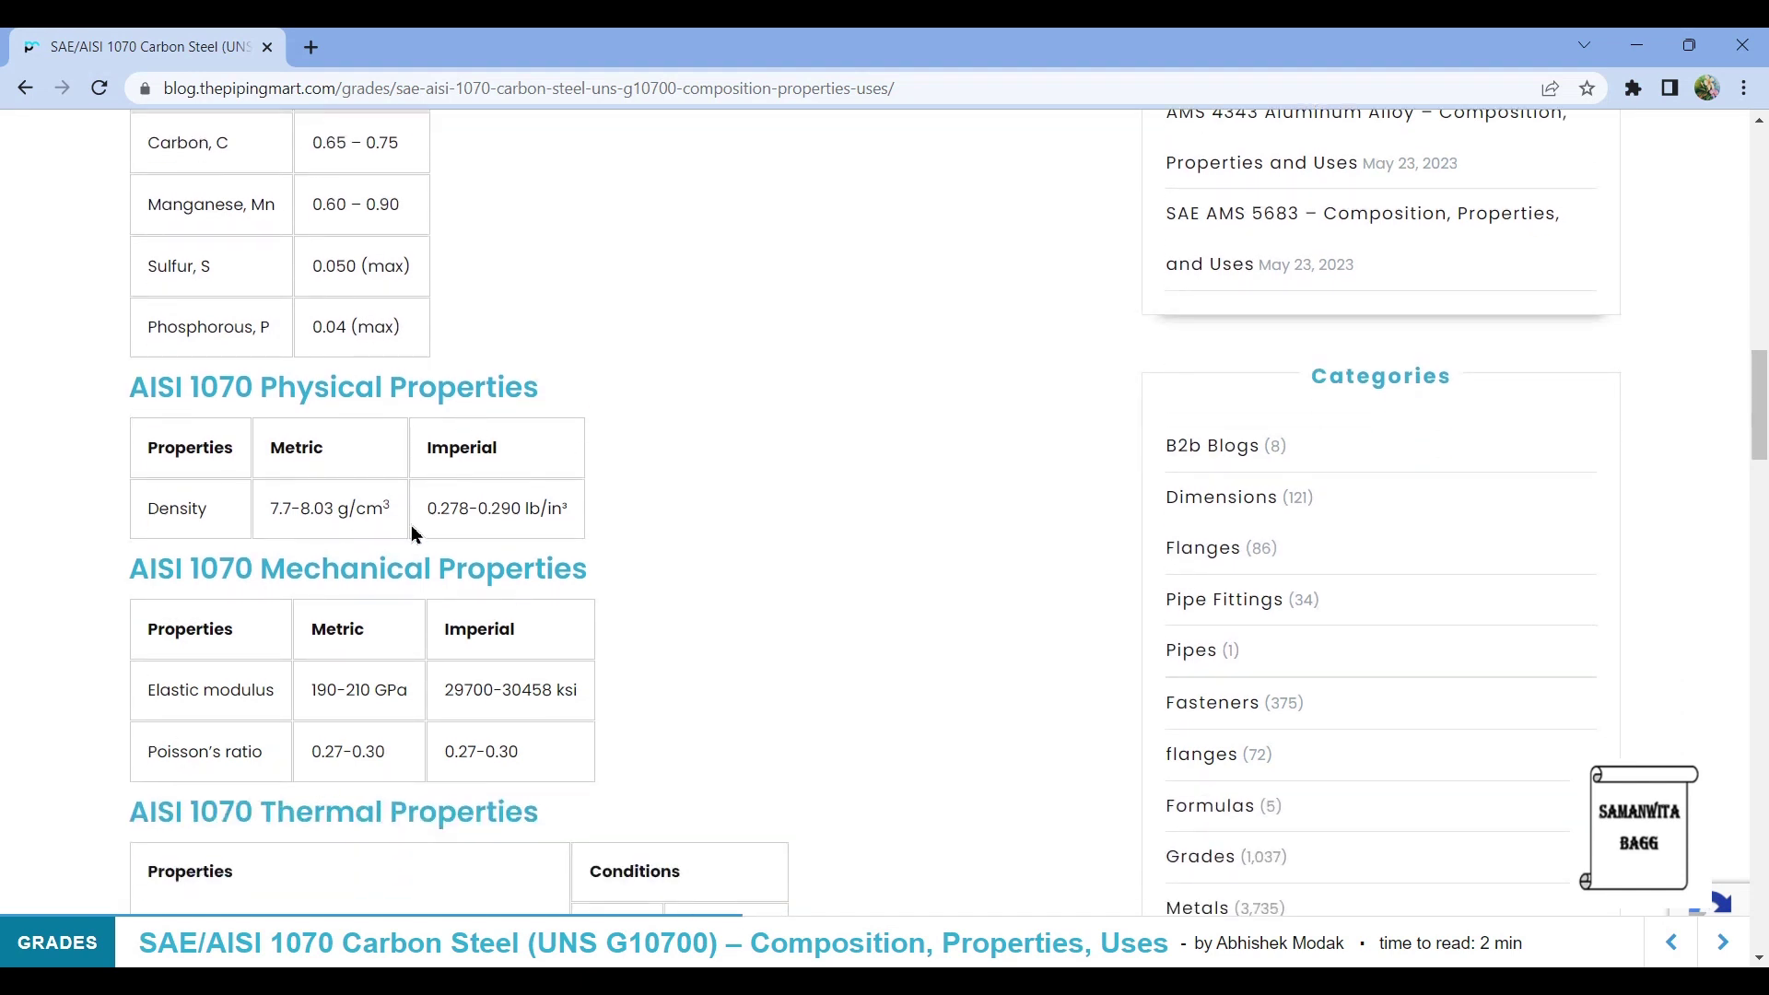
scroll(504, 554, "down", 1)
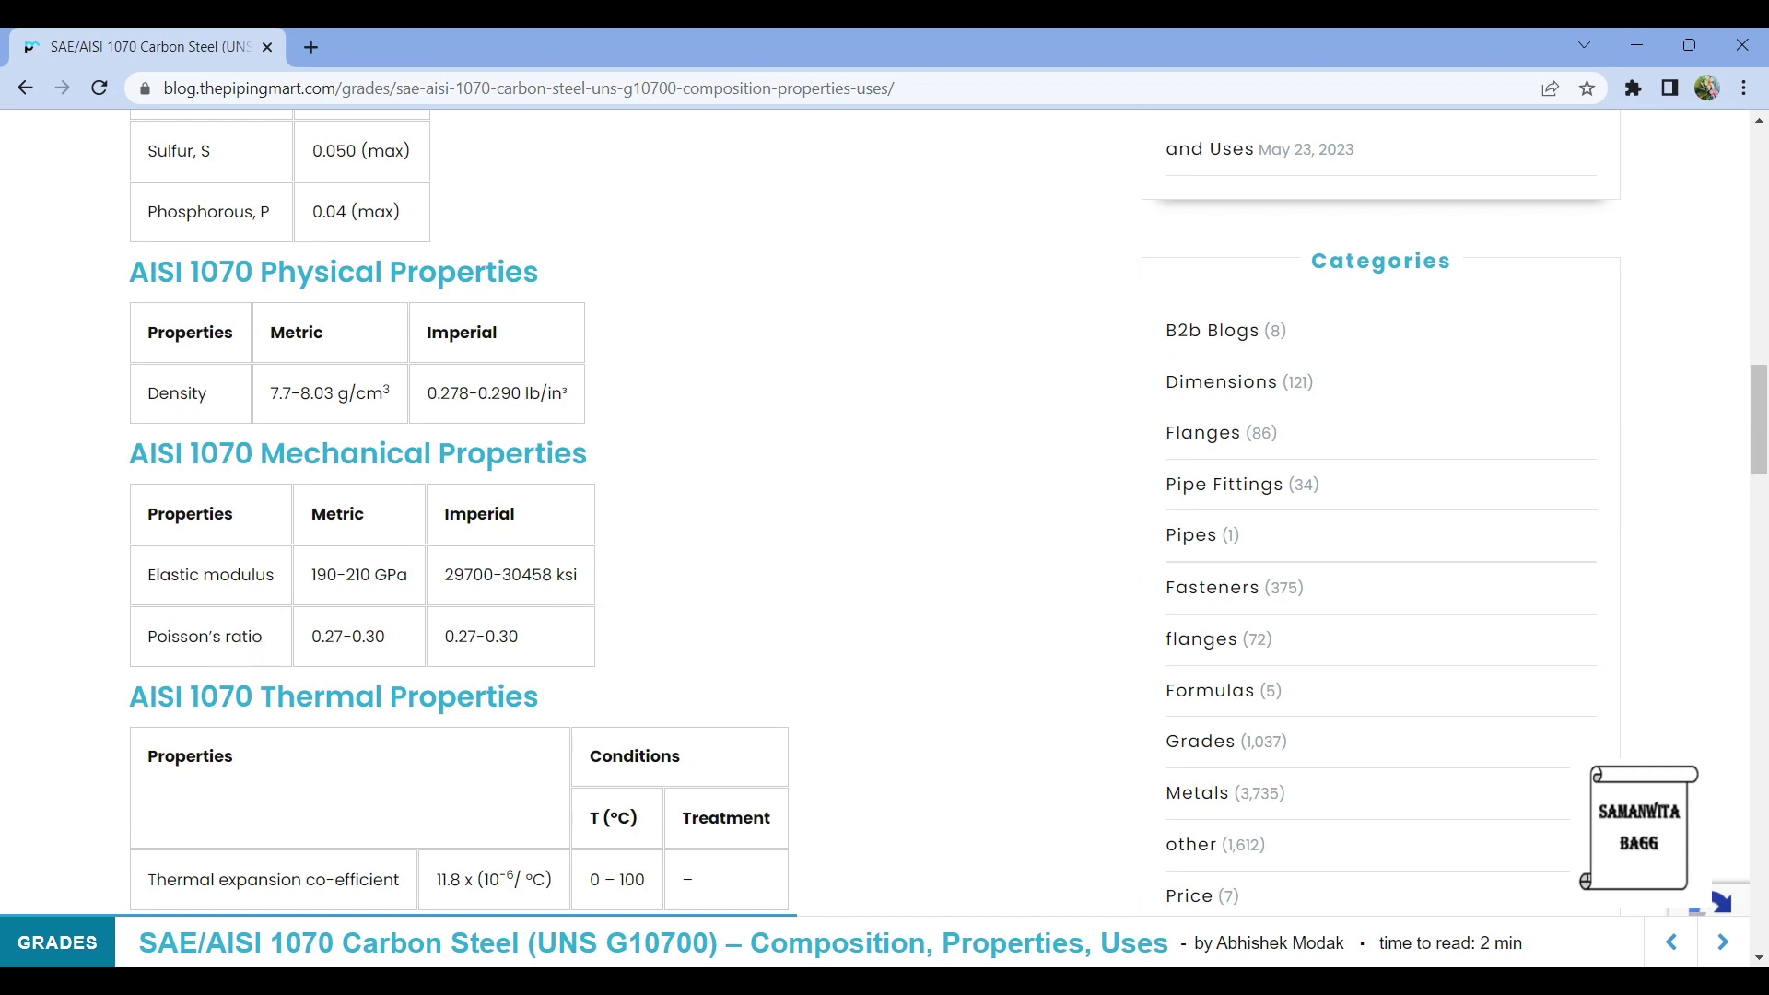
key("alt+Tab")
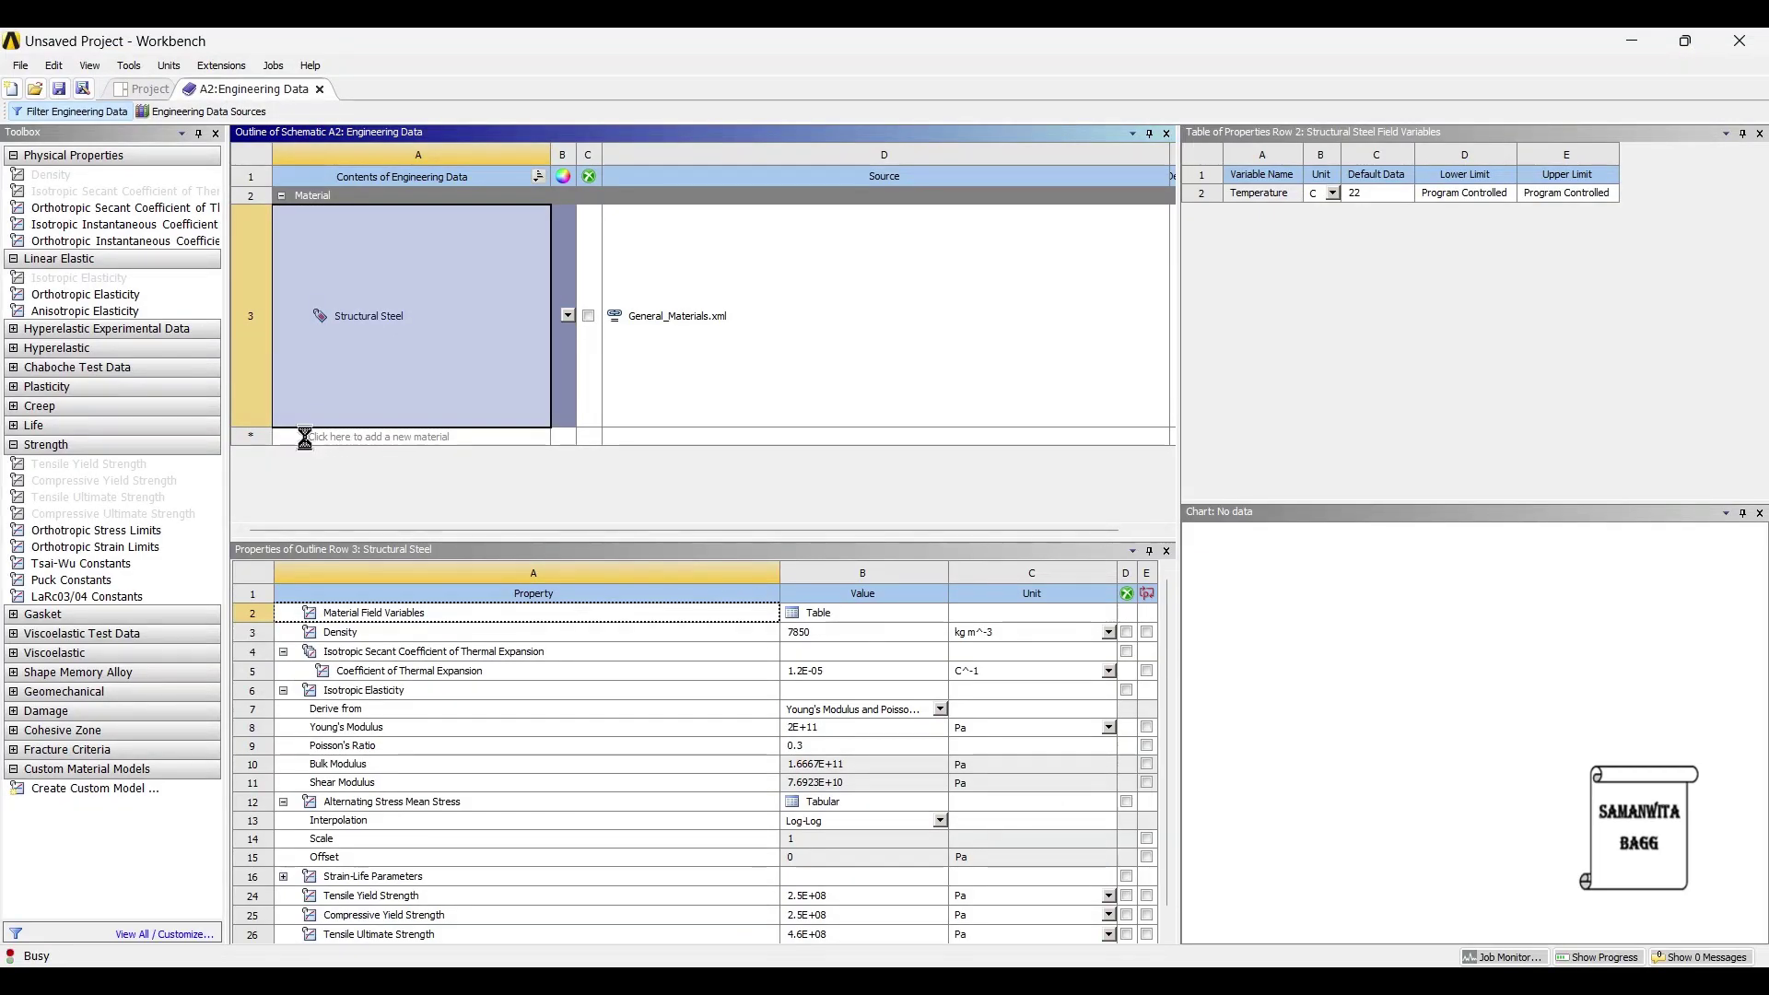
left_click(304, 436)
Step: Name the new material 'Carbon Steel'
type("Car")
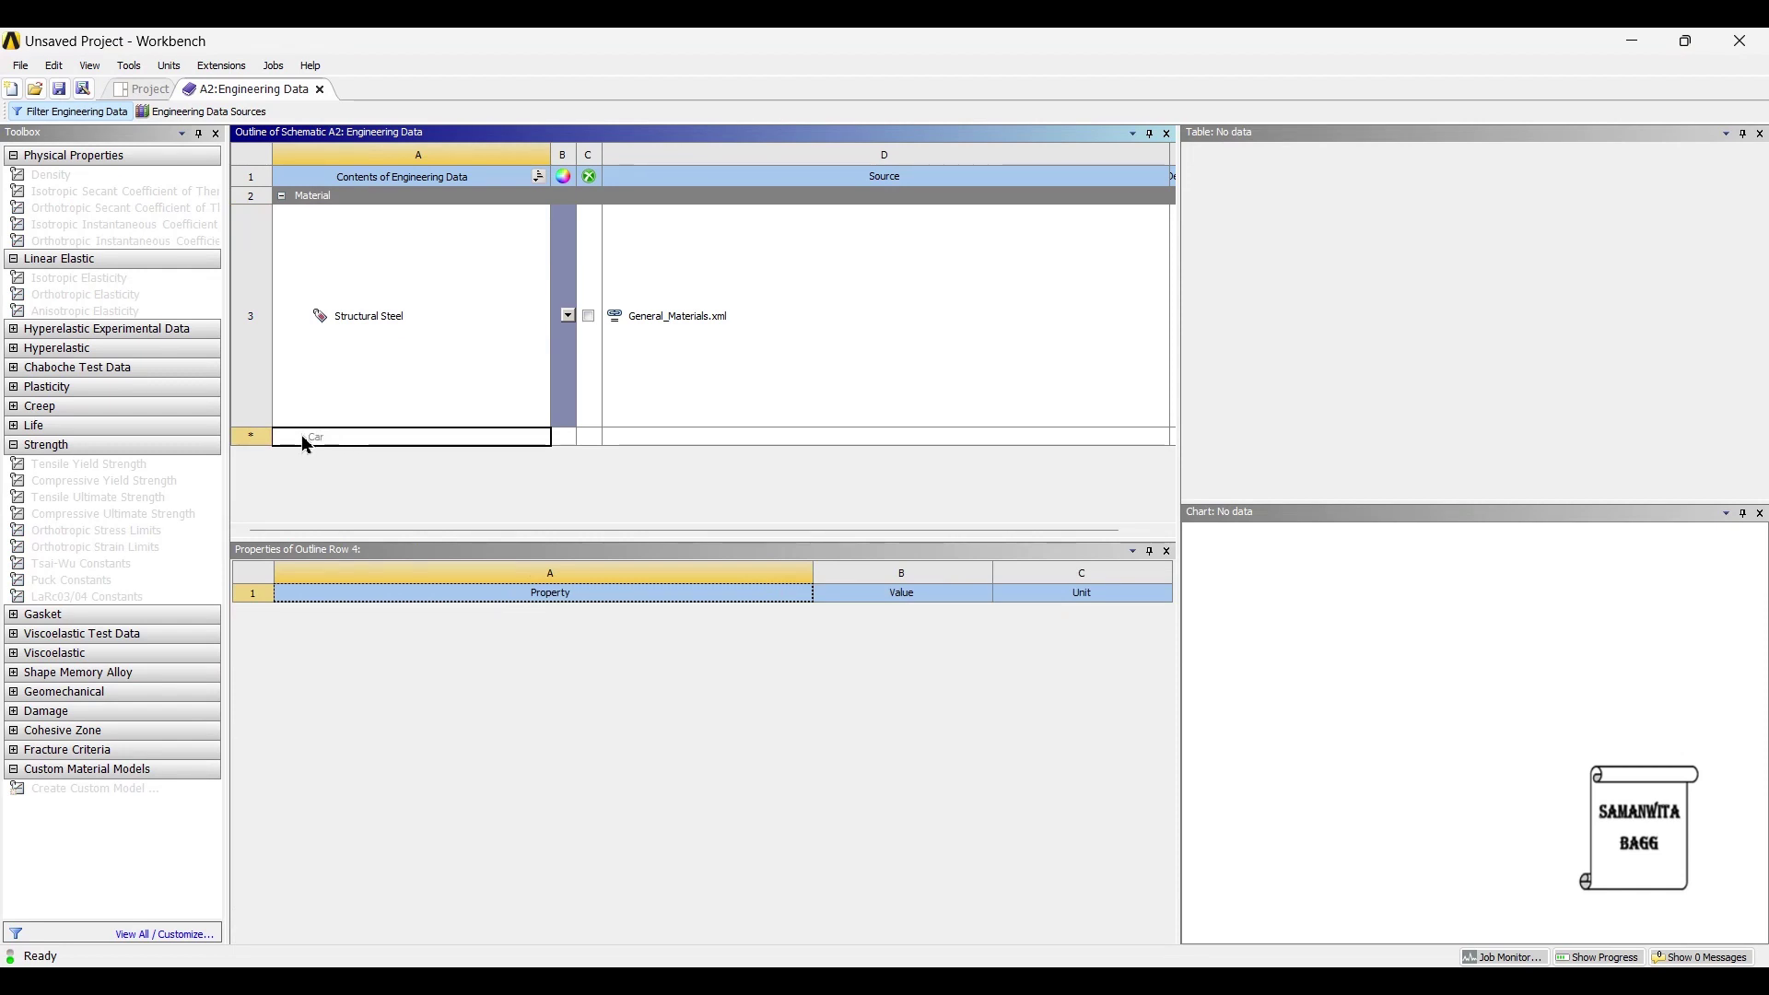
type("bon STe")
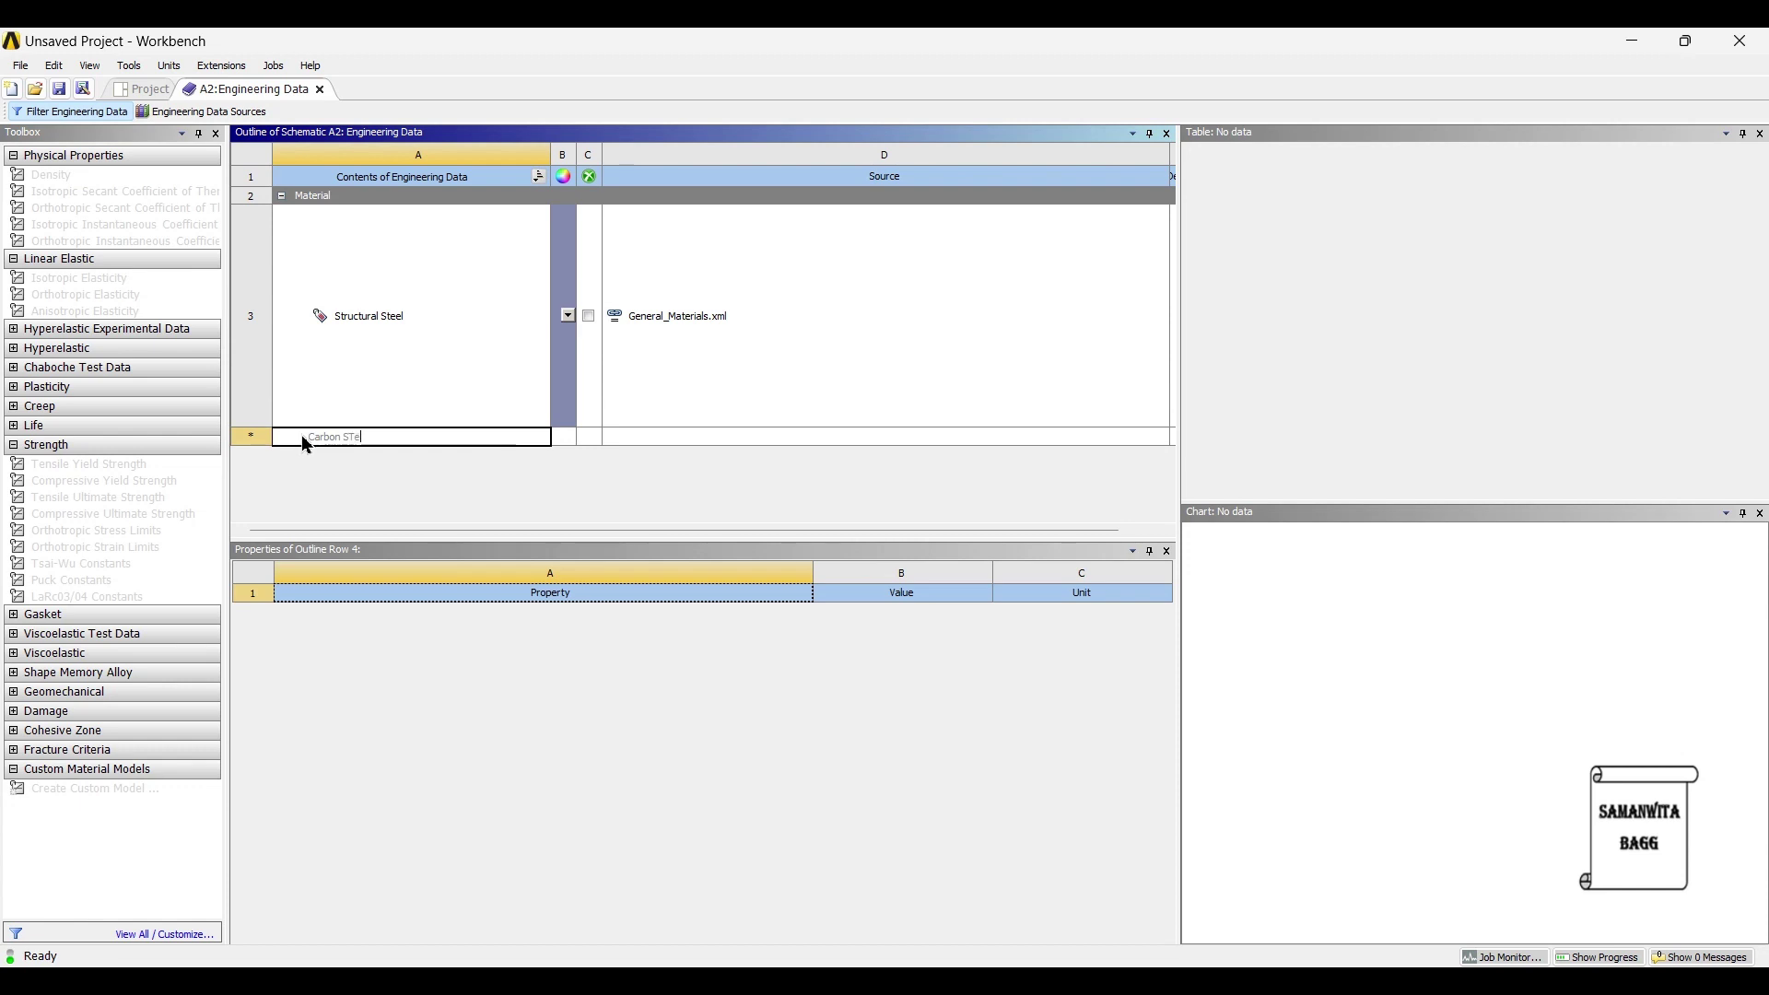
type("el")
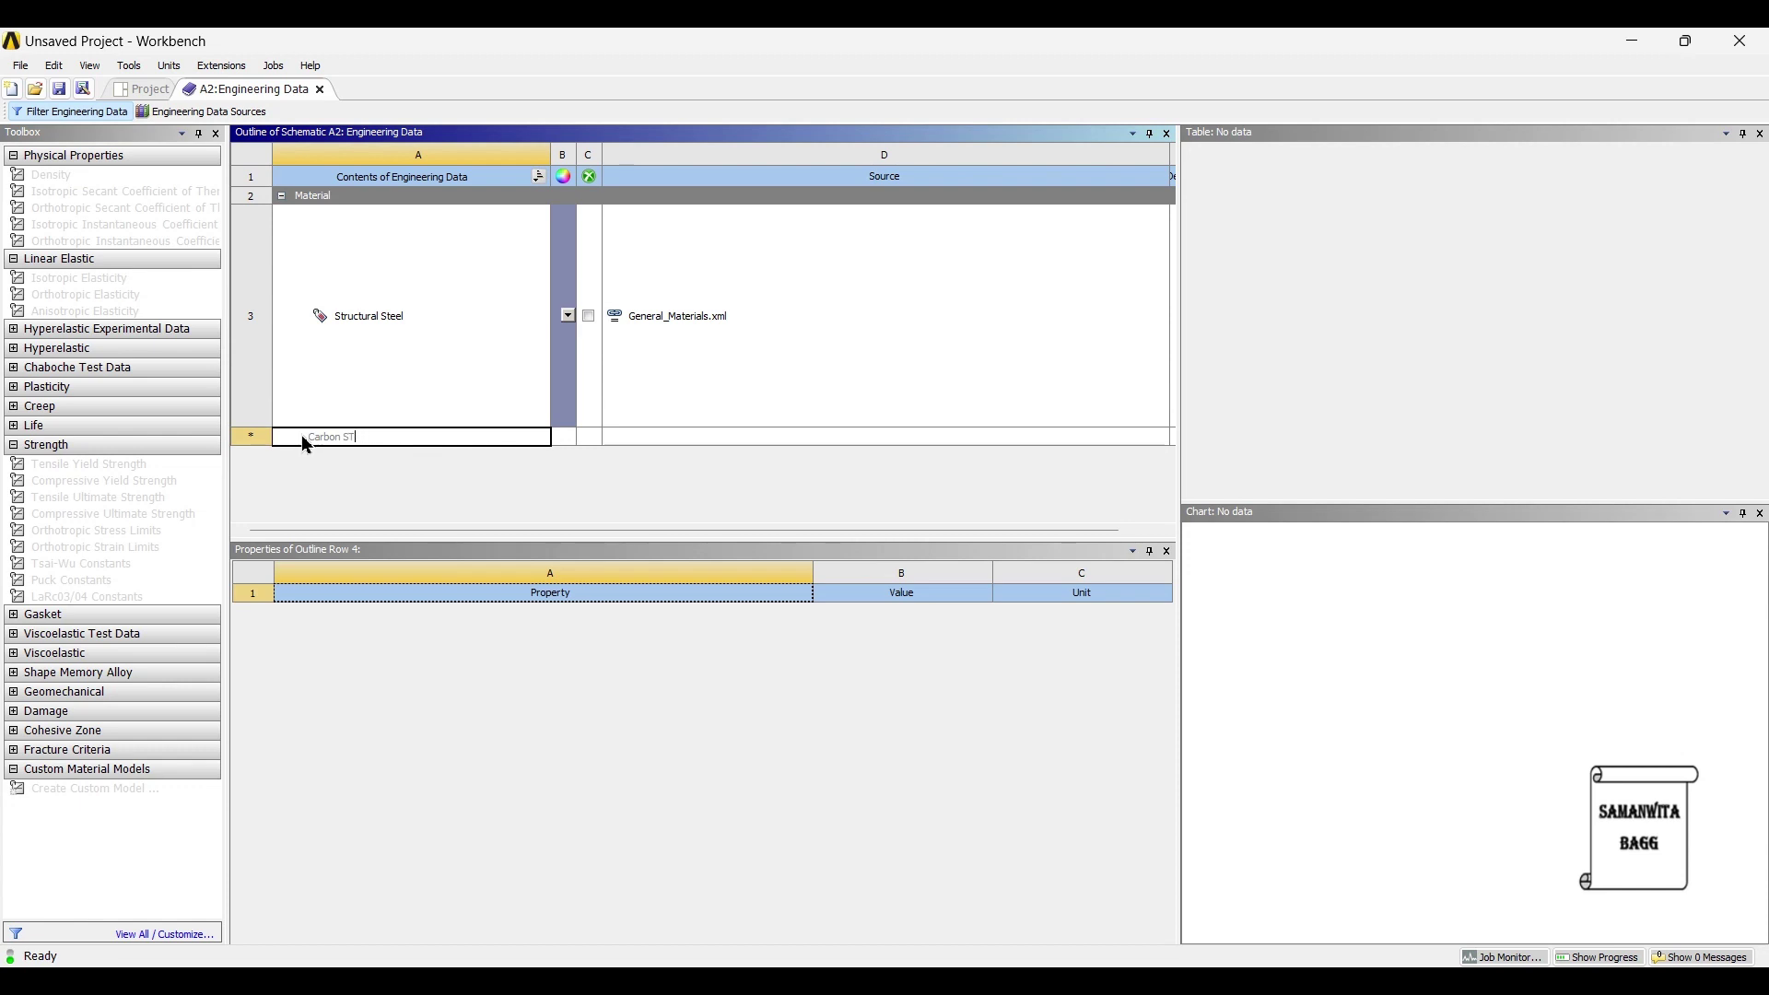
type("teel")
key("Return")
Step: Give Carbon Steel a Density of 8.03 g cm^-3
left_click_drag(60, 176, 536, 350)
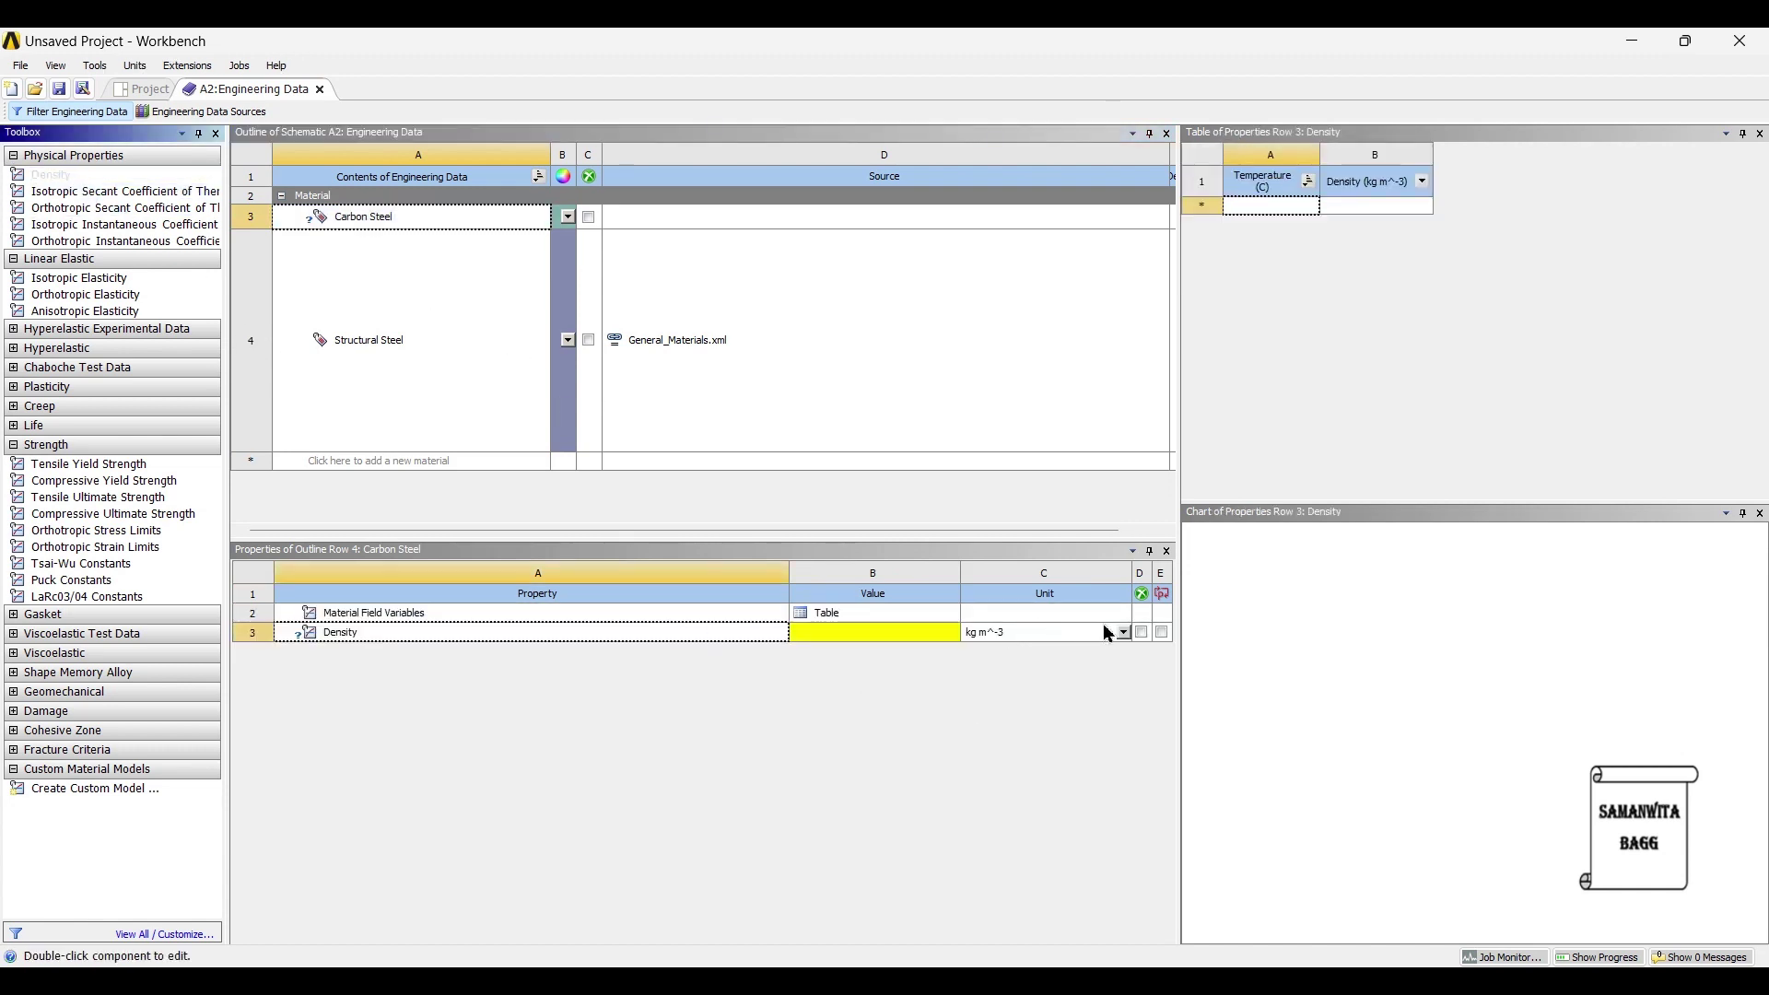
left_click(1124, 632)
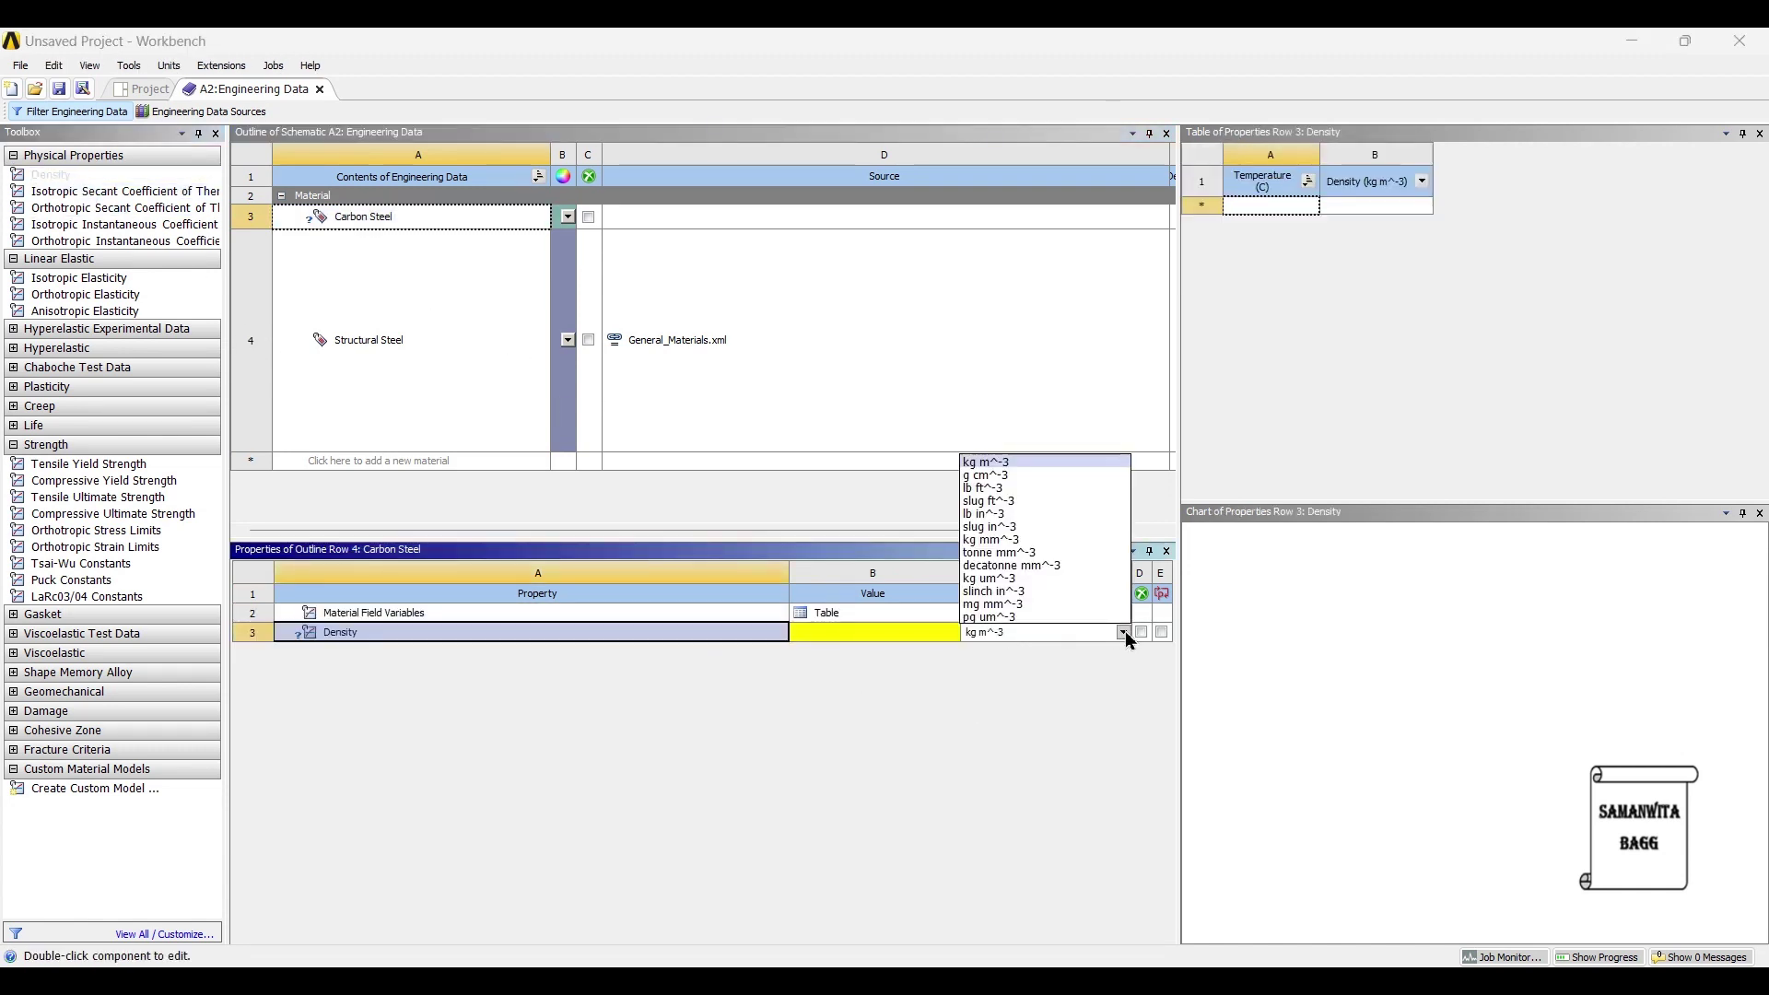
left_click(1045, 476)
key("alt+Tab")
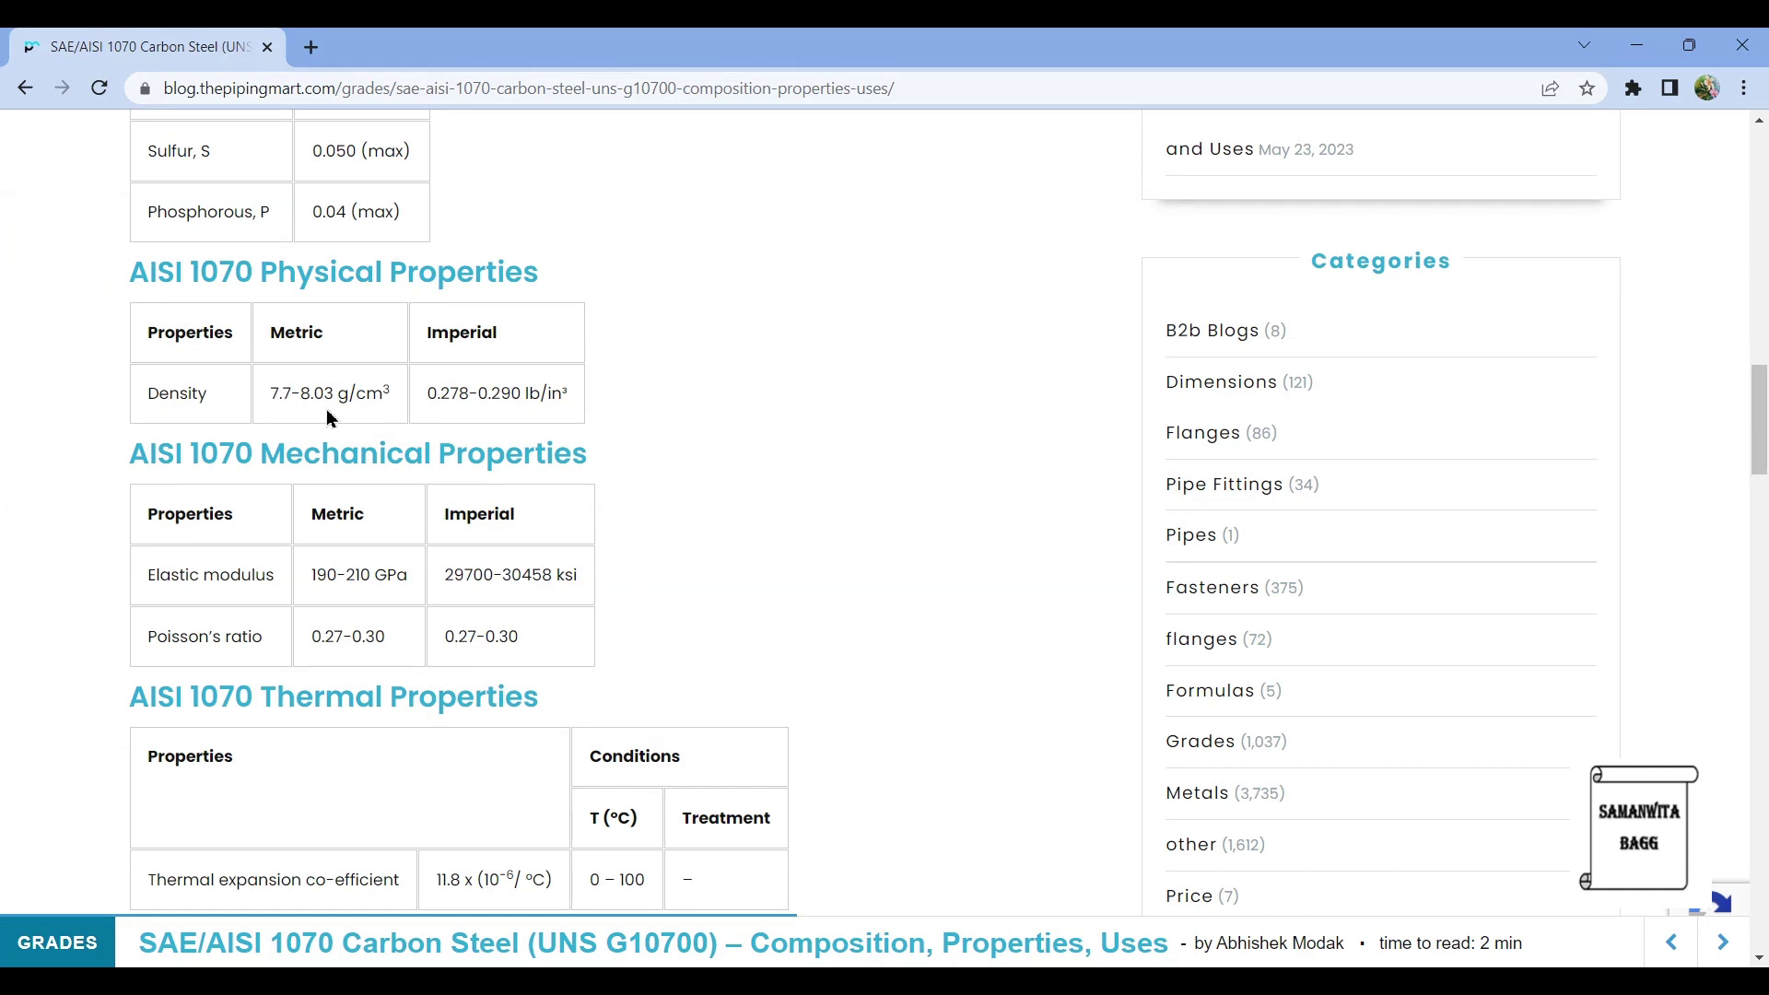
key("alt+Tab")
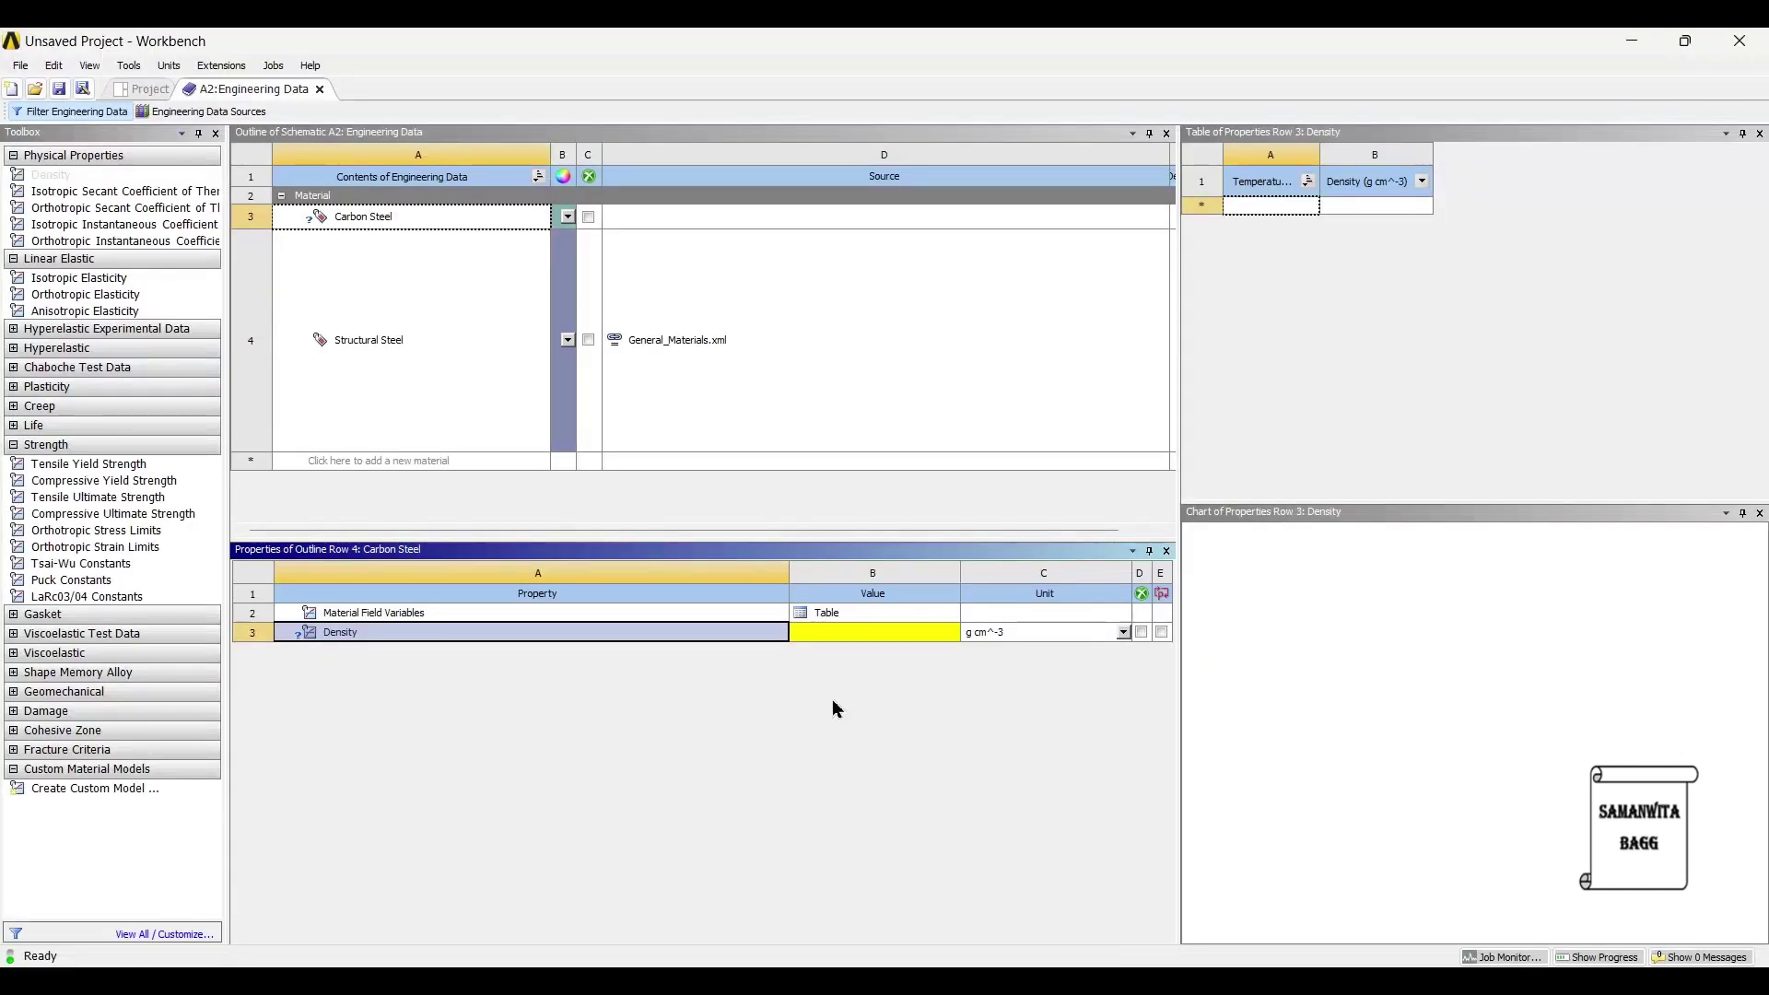
left_click(807, 636)
left_click(807, 635)
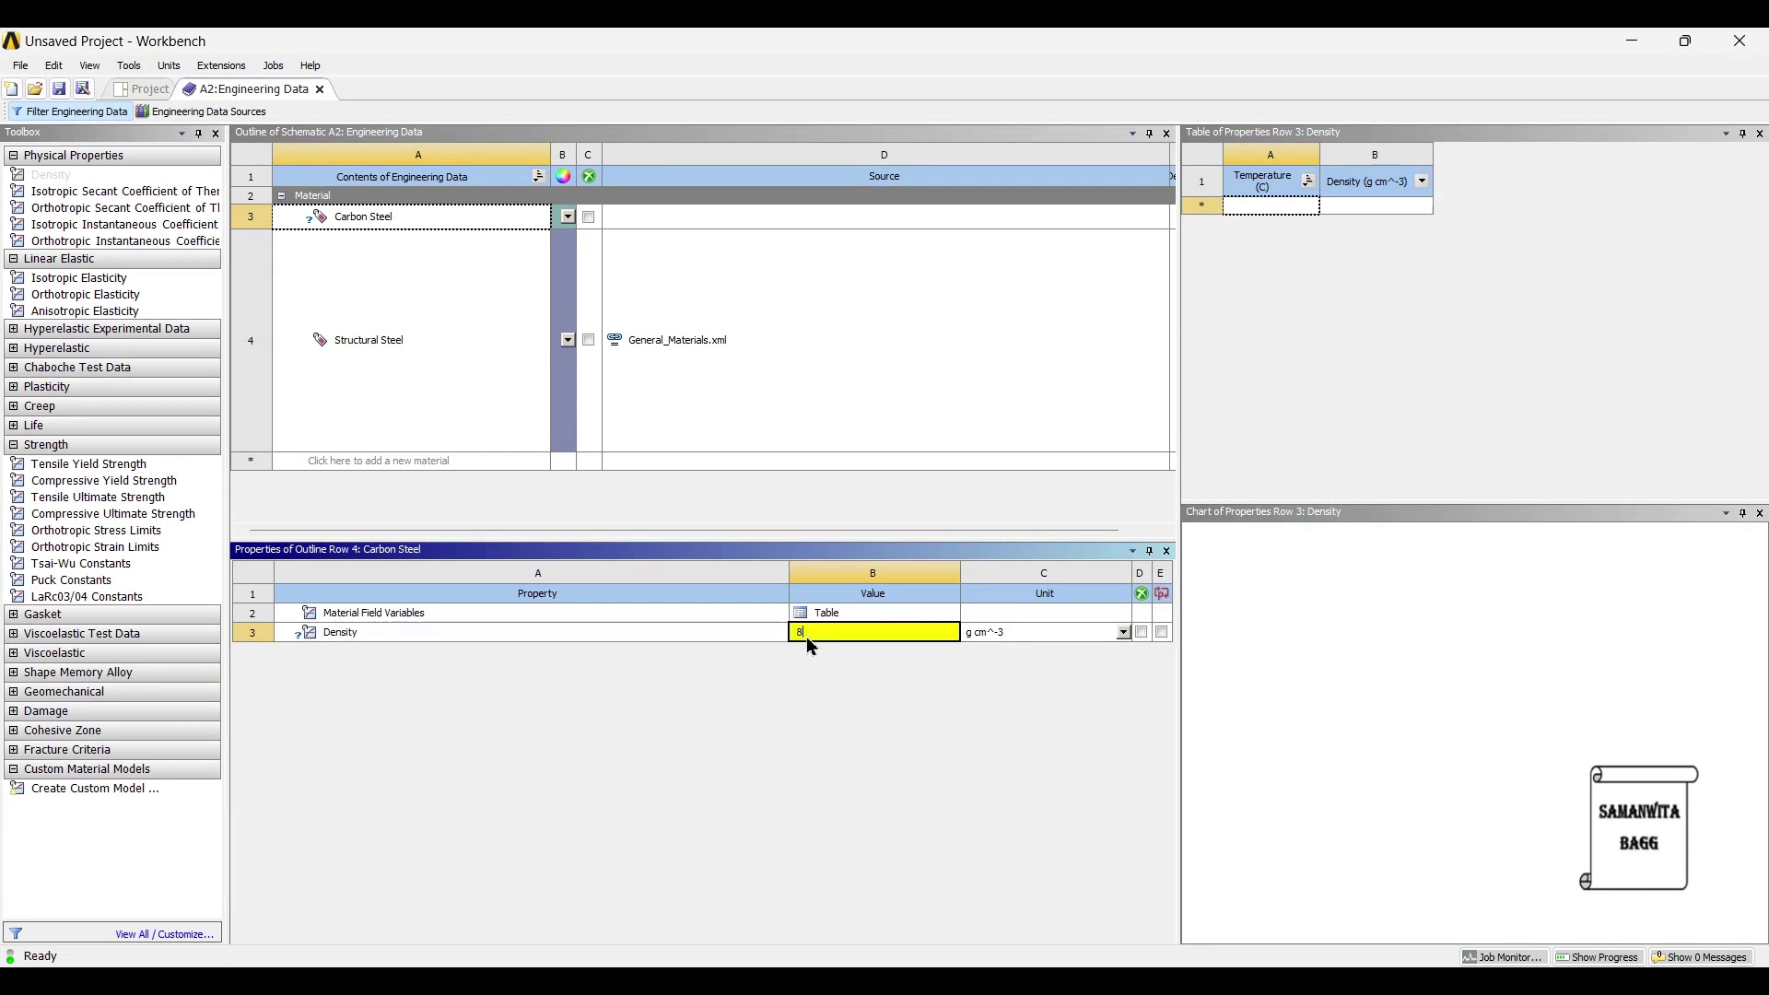
type(".03")
key("Return")
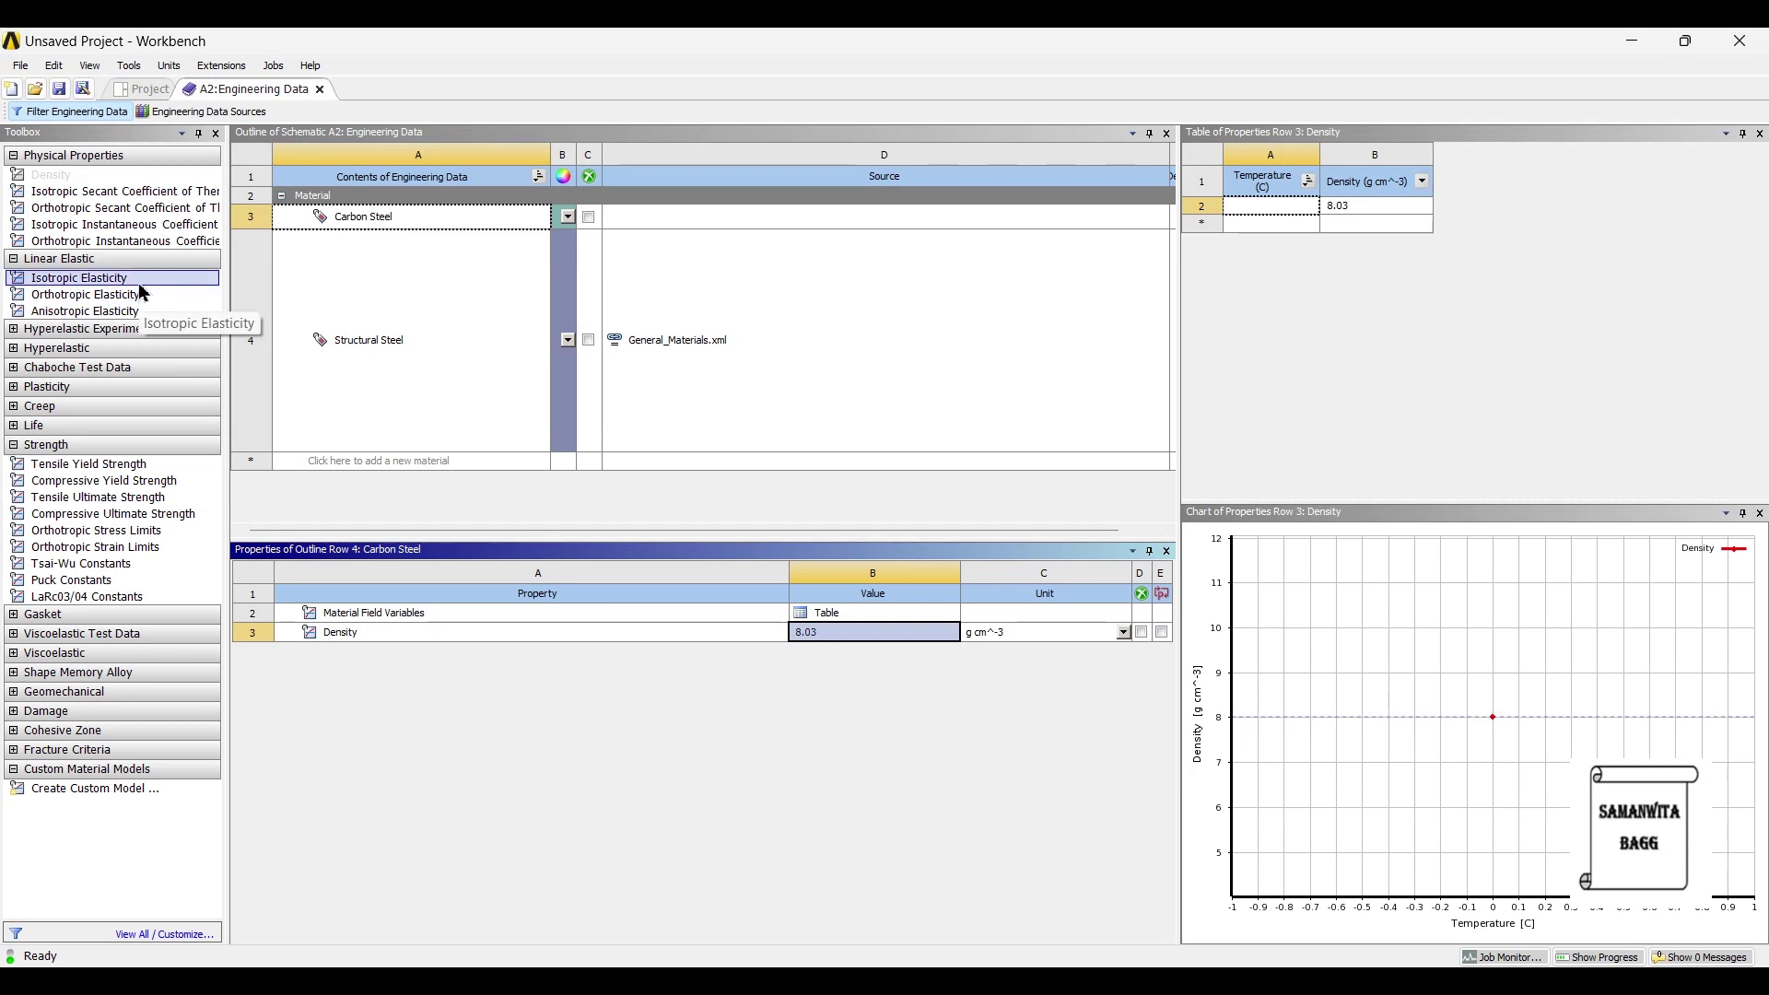
Step: Add Isotropic Elasticity to Carbon Steel with Young's Modulus 210e9 Pa
left_click_drag(138, 284, 439, 642)
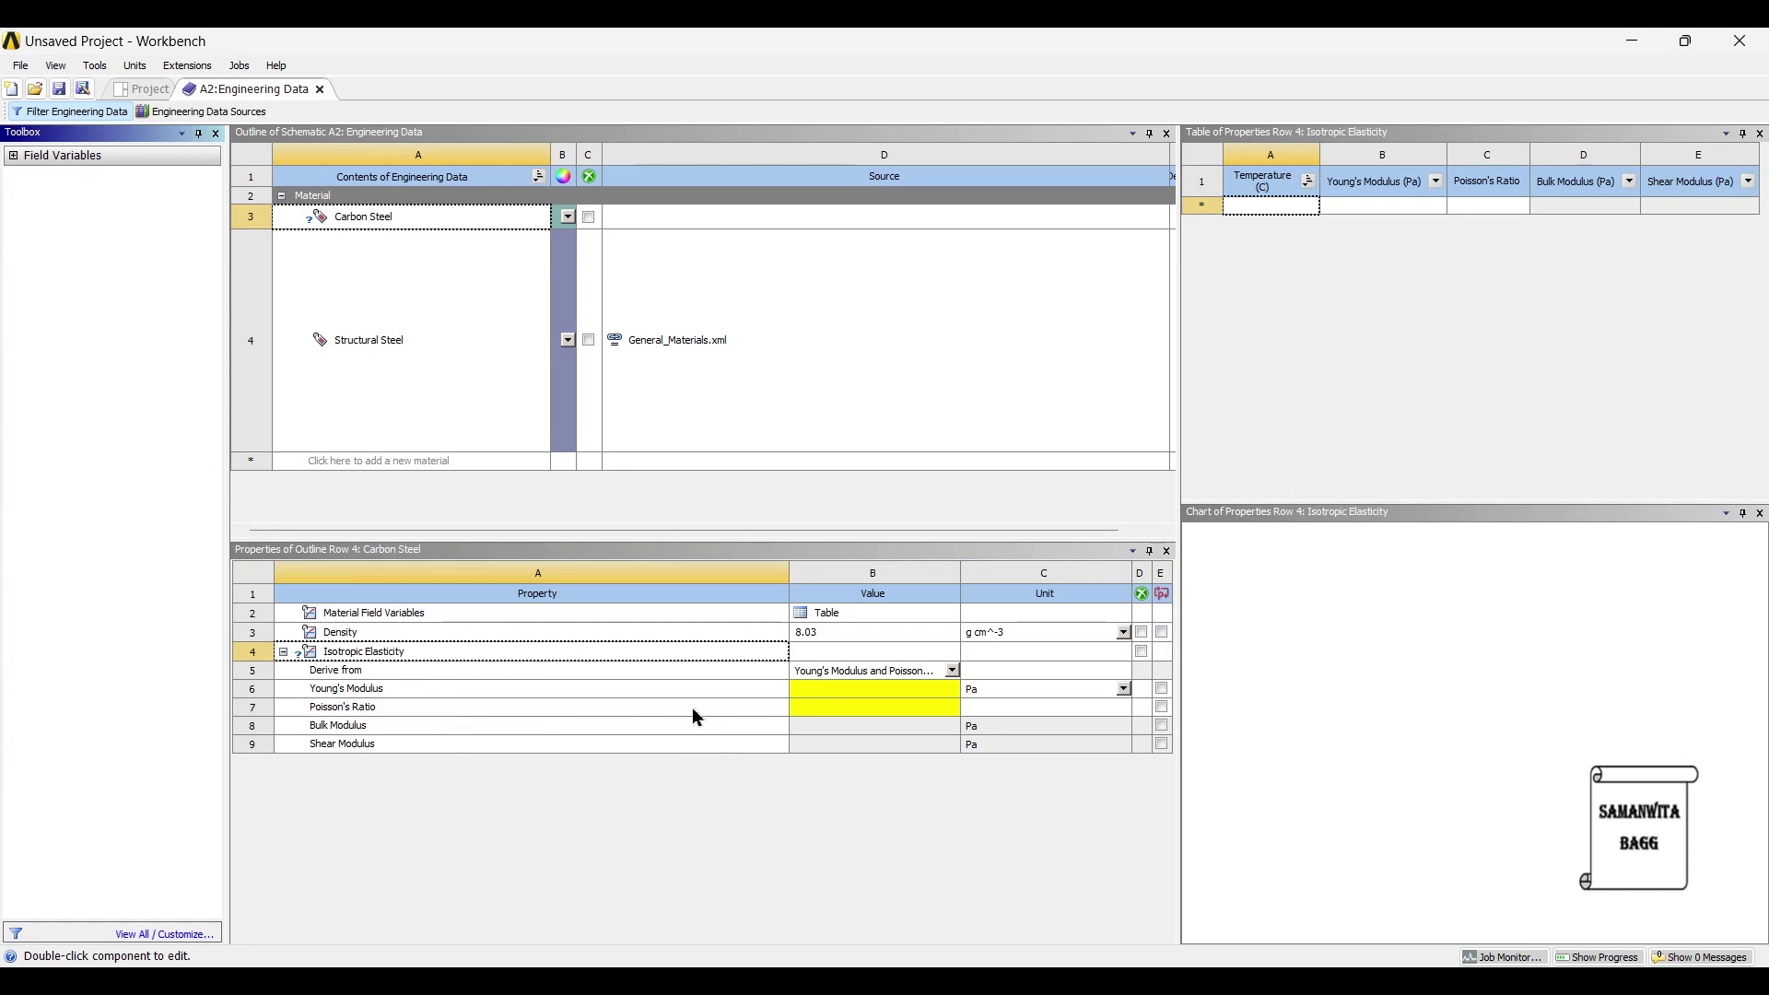
left_click(823, 698)
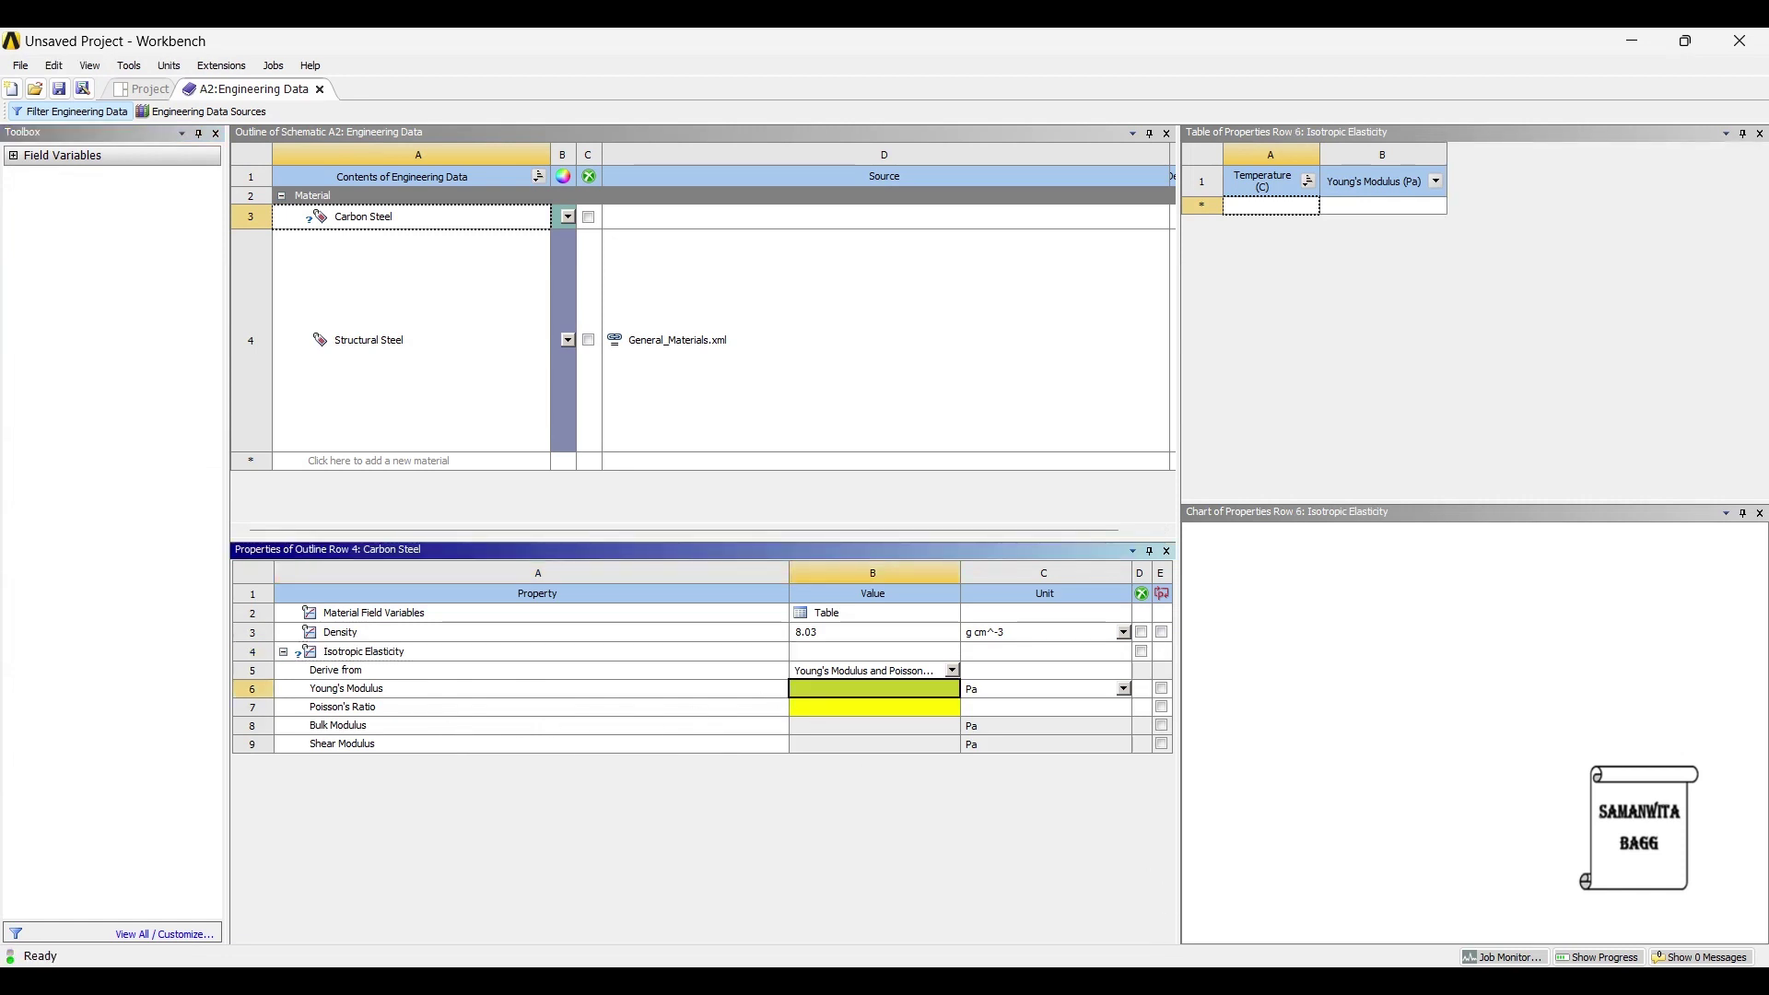
key("alt+Tab")
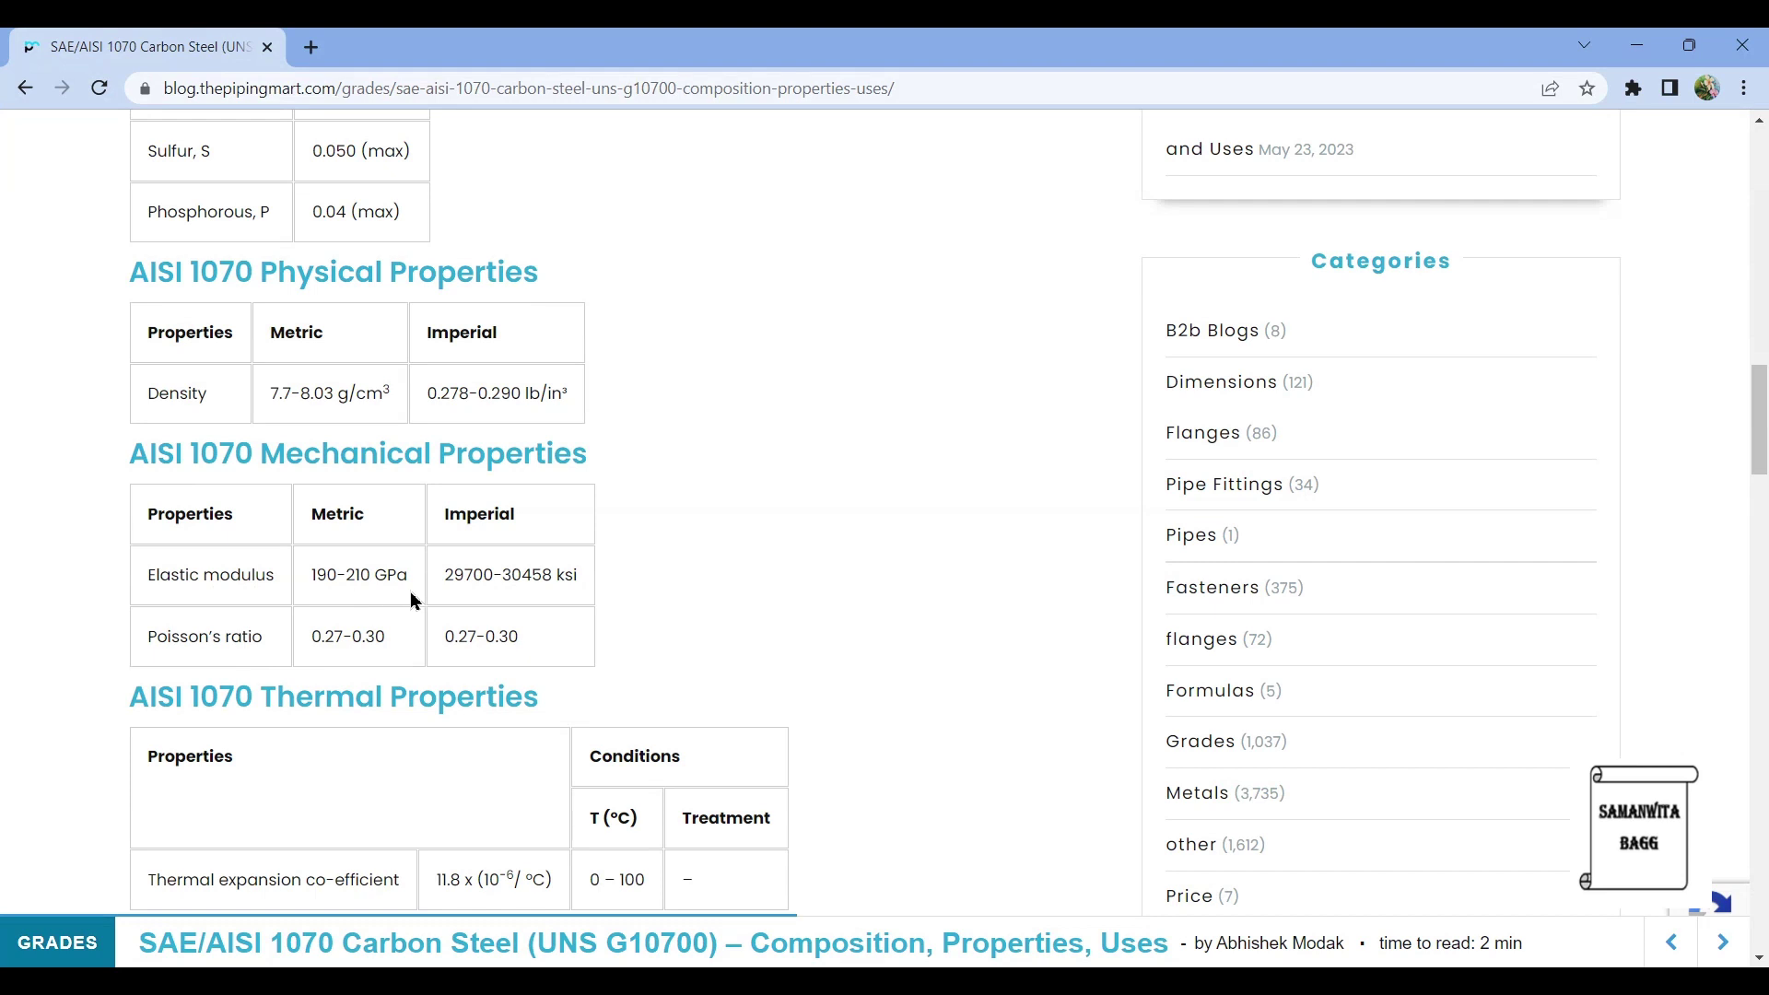
key("alt+Tab")
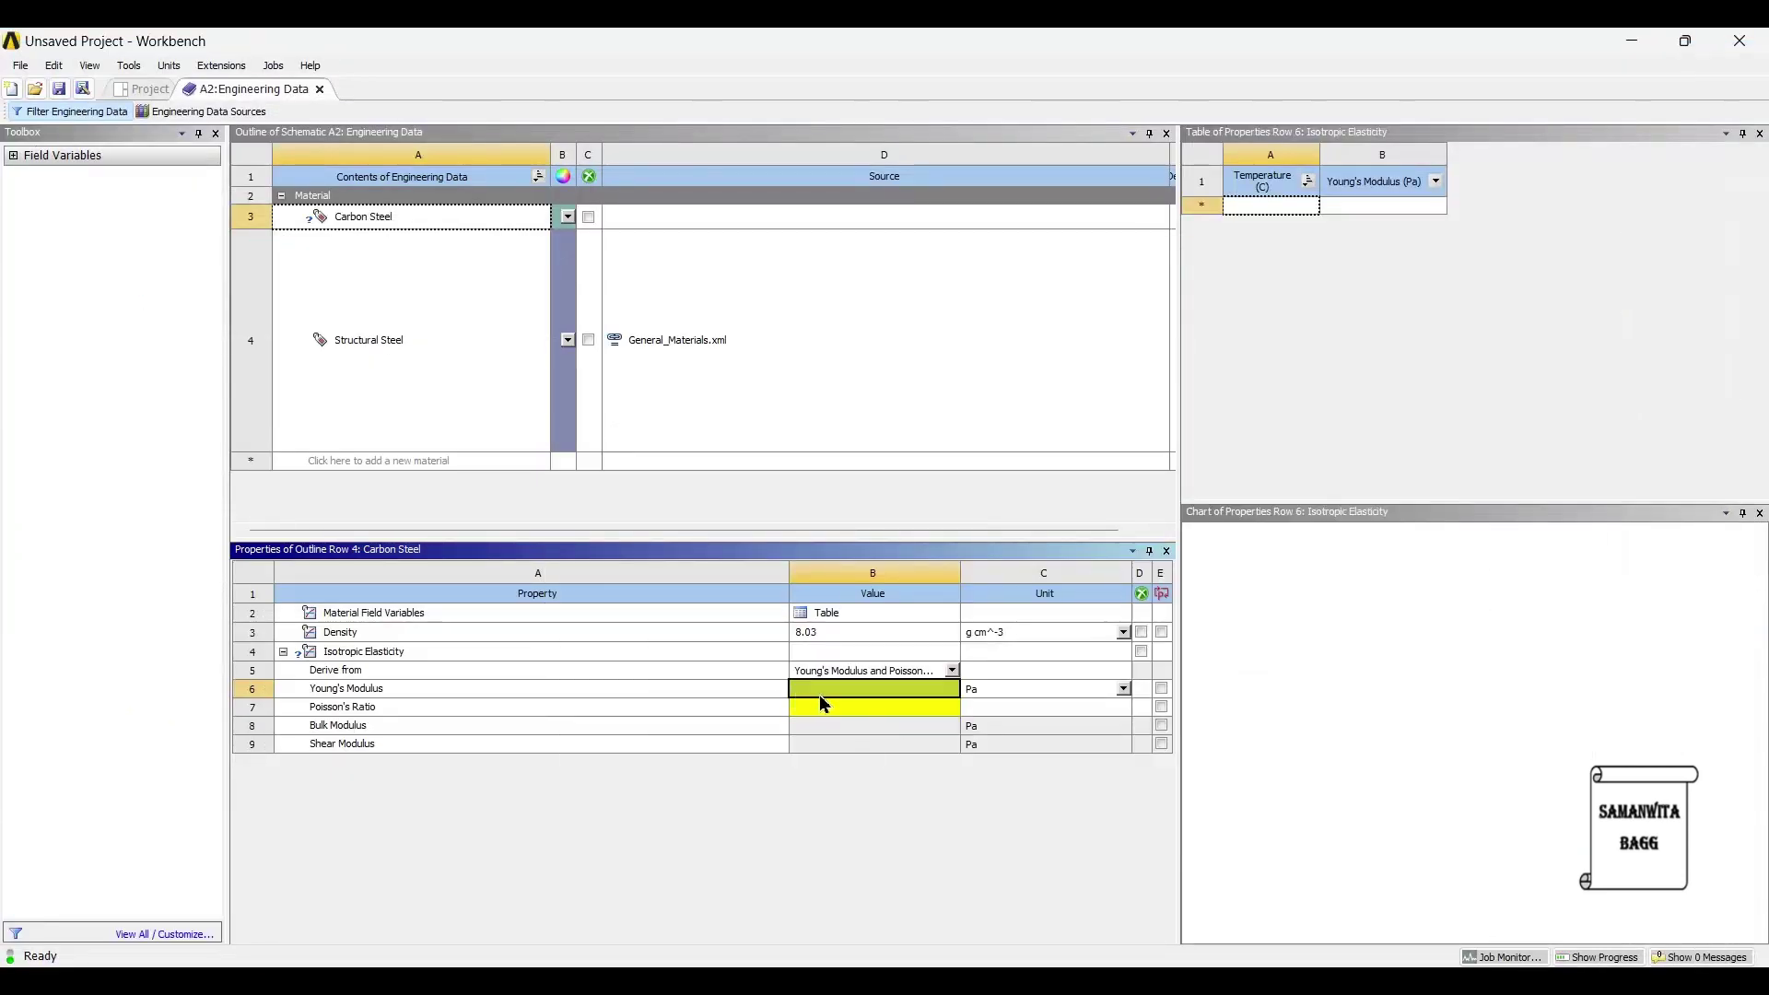
type("210")
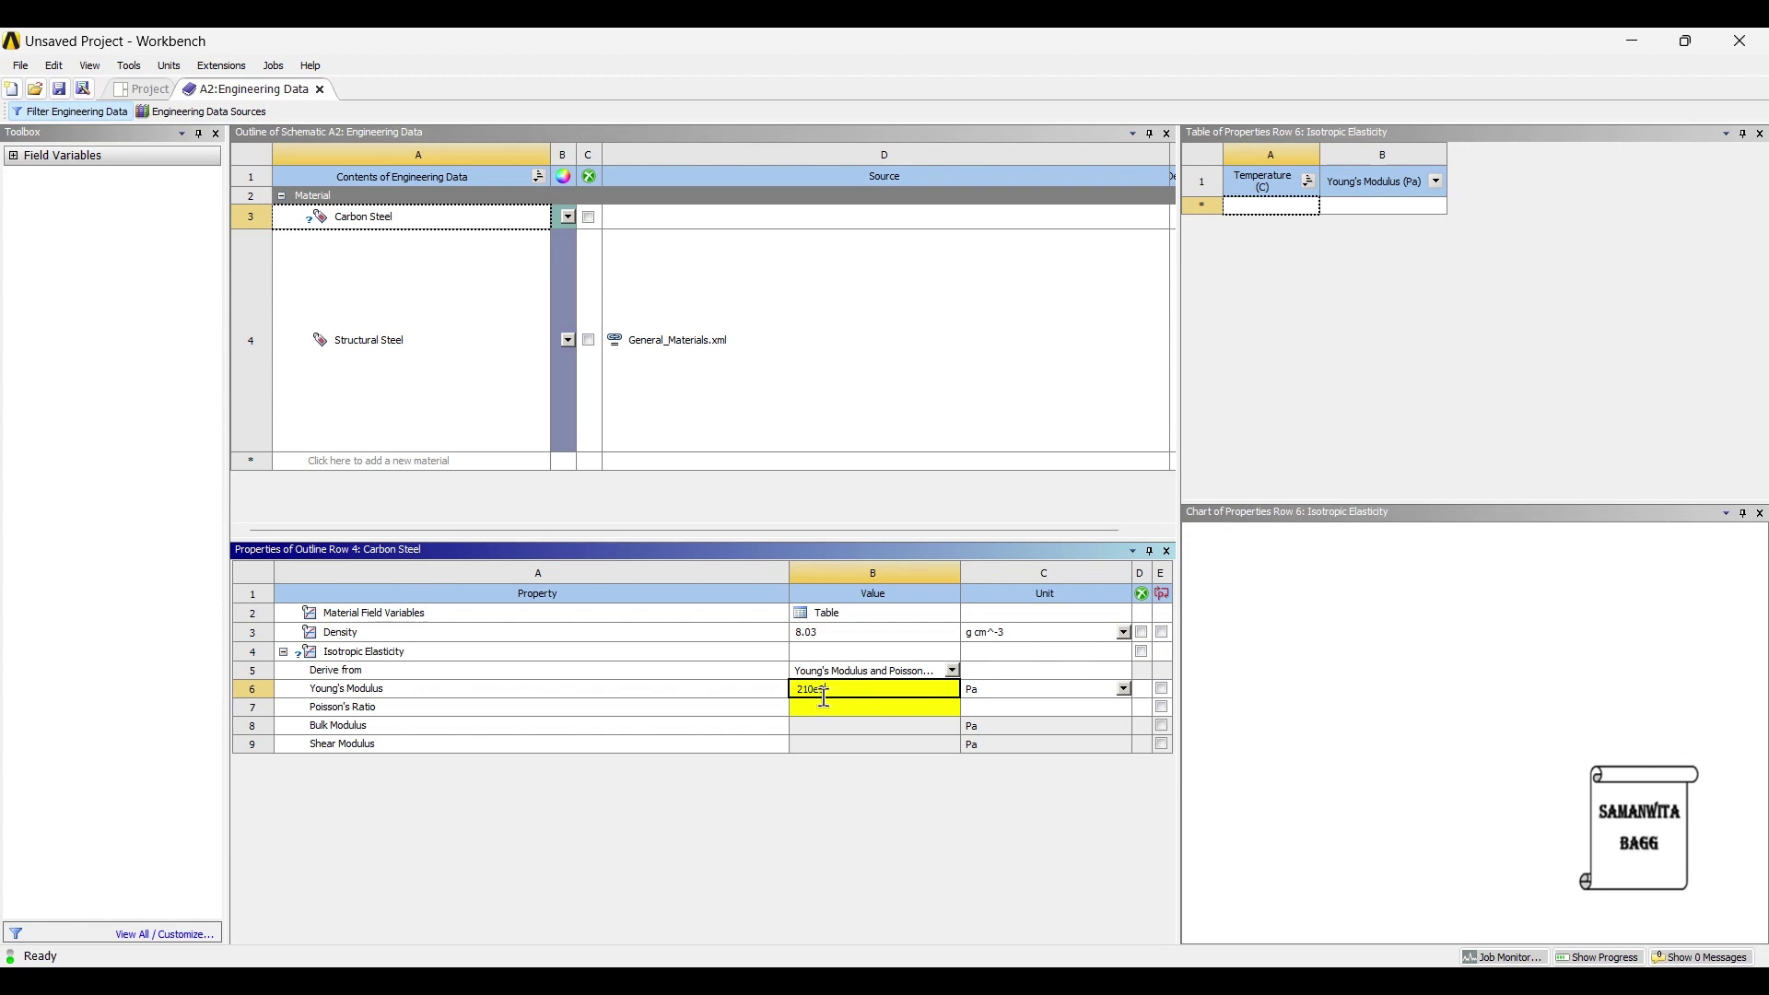
type("e9")
key("Return")
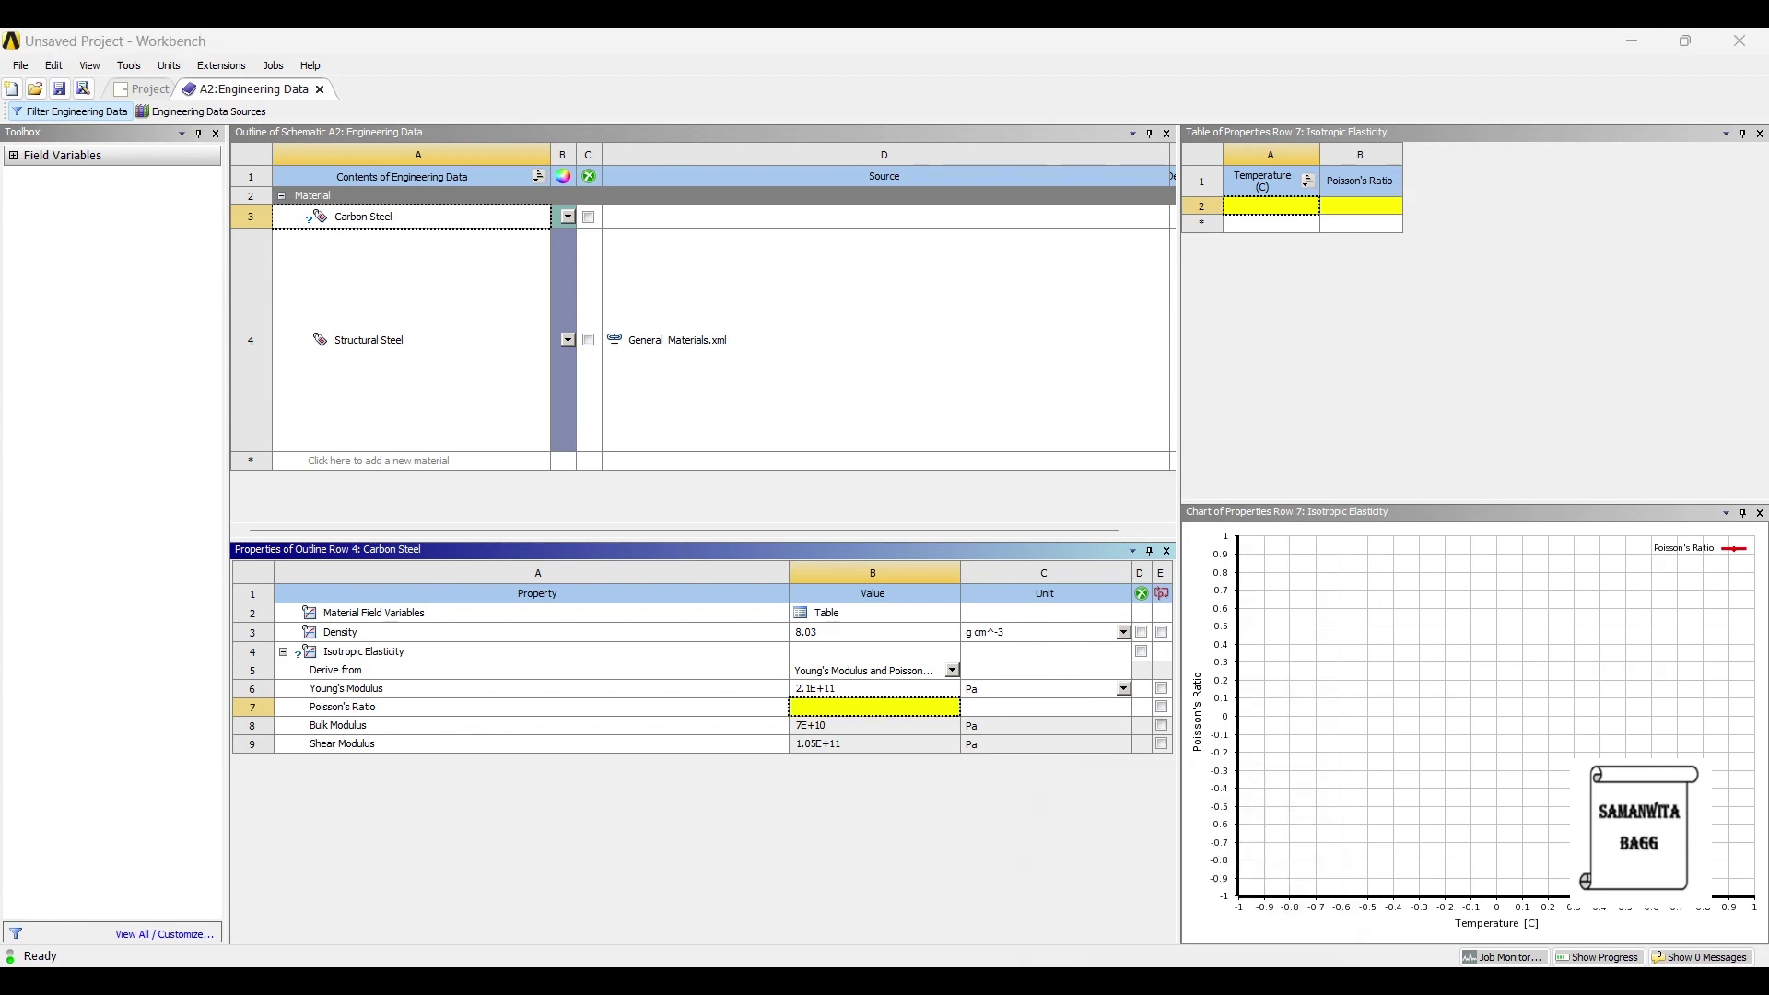
Step: Set Carbon Steel's Poisson's Ratio to 0.3 and return to the Project schematic
key("alt+Tab")
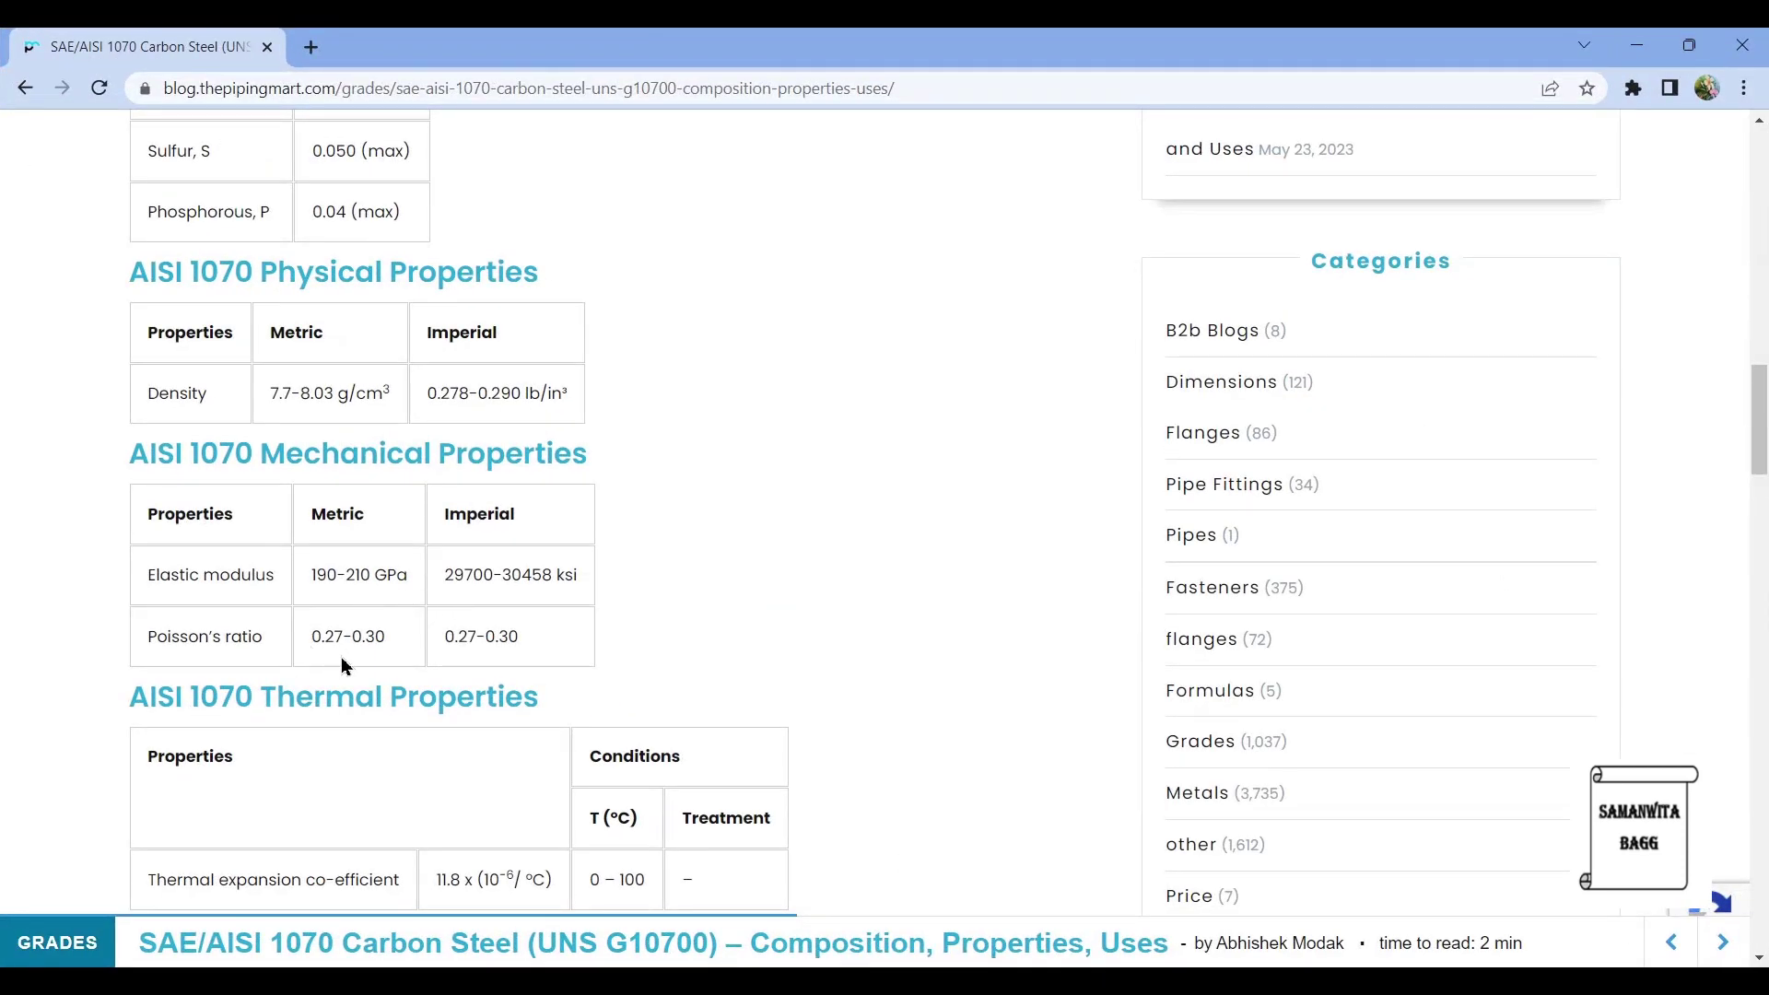
key("alt+Tab")
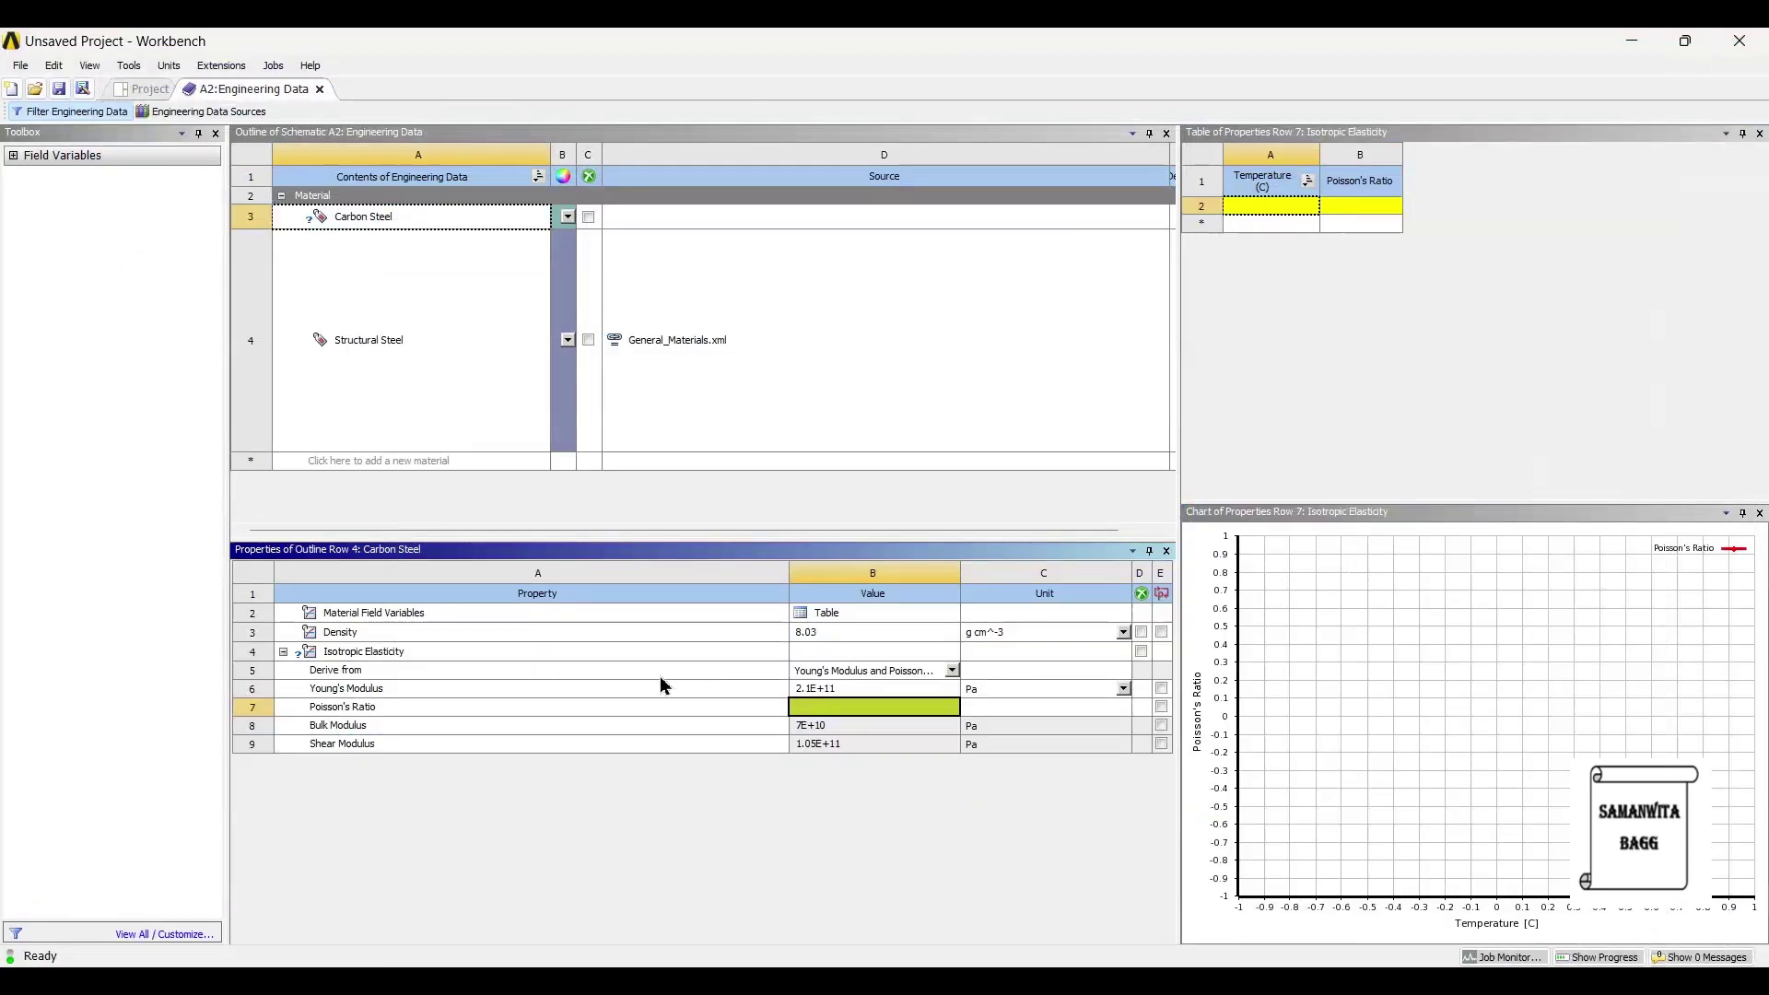
left_click(869, 707)
type("0.3")
key("Return")
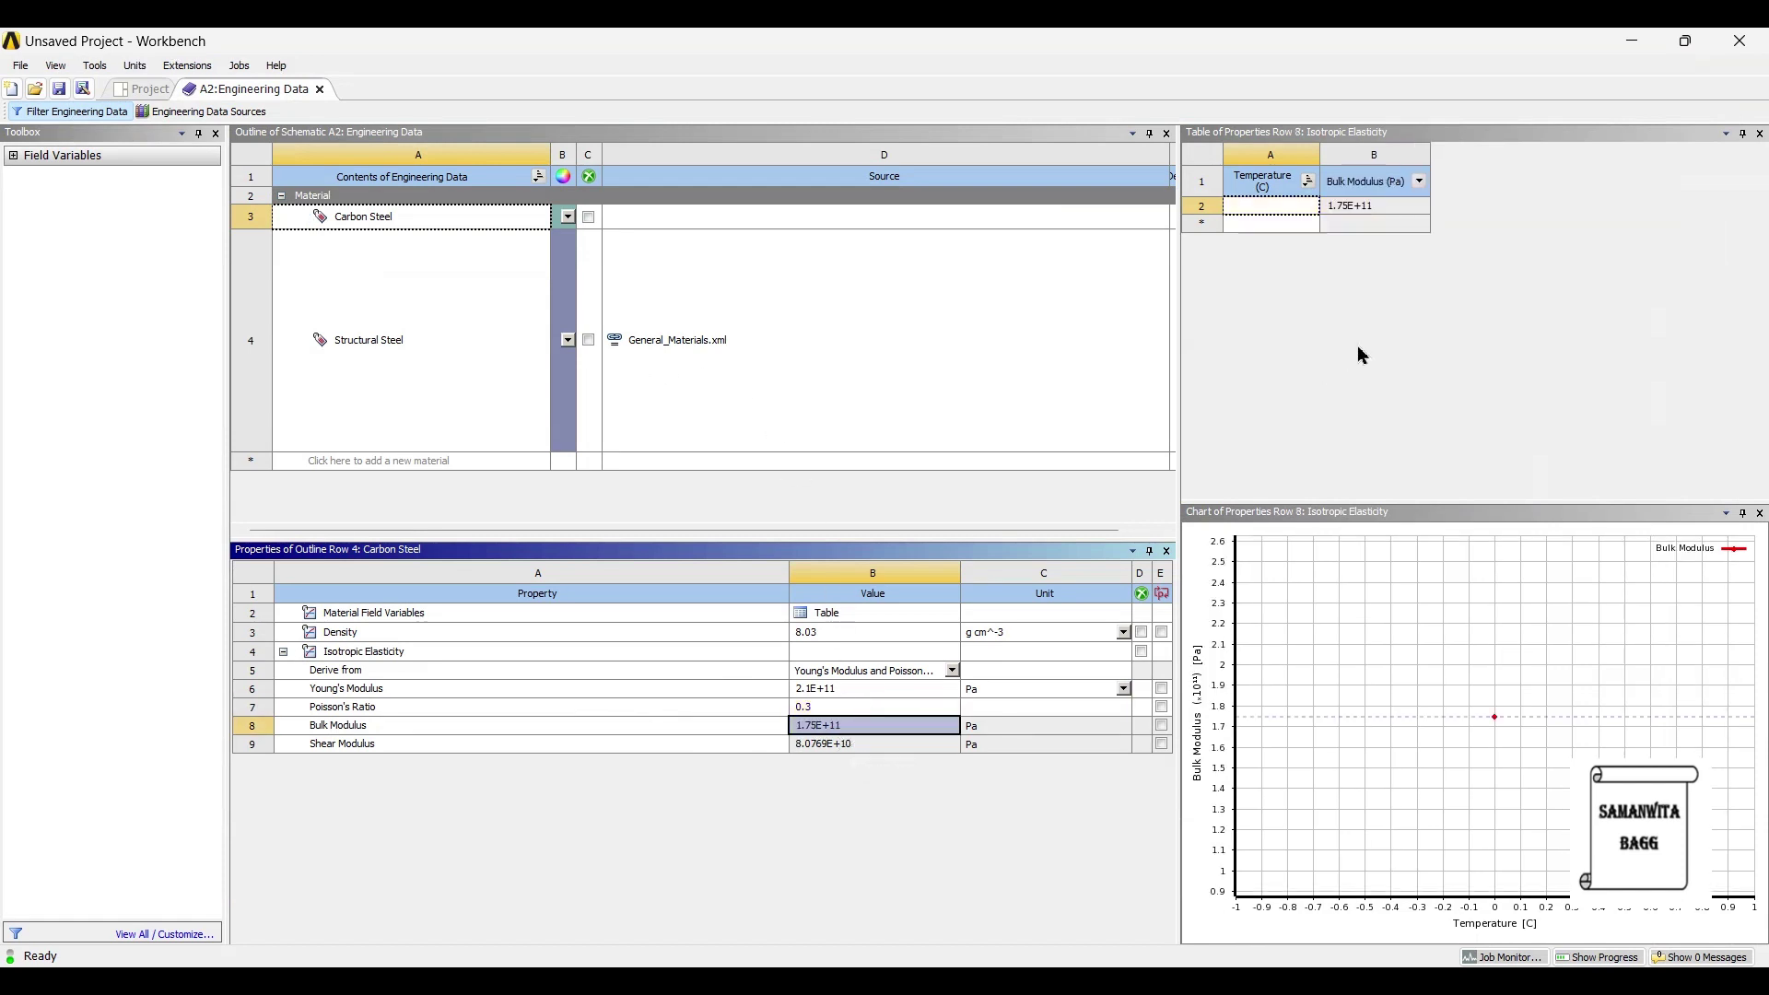
left_click(138, 90)
Step: Update the project, import Snap Ring.step as the geometry, and open the model in Mechanical
left_click(287, 113)
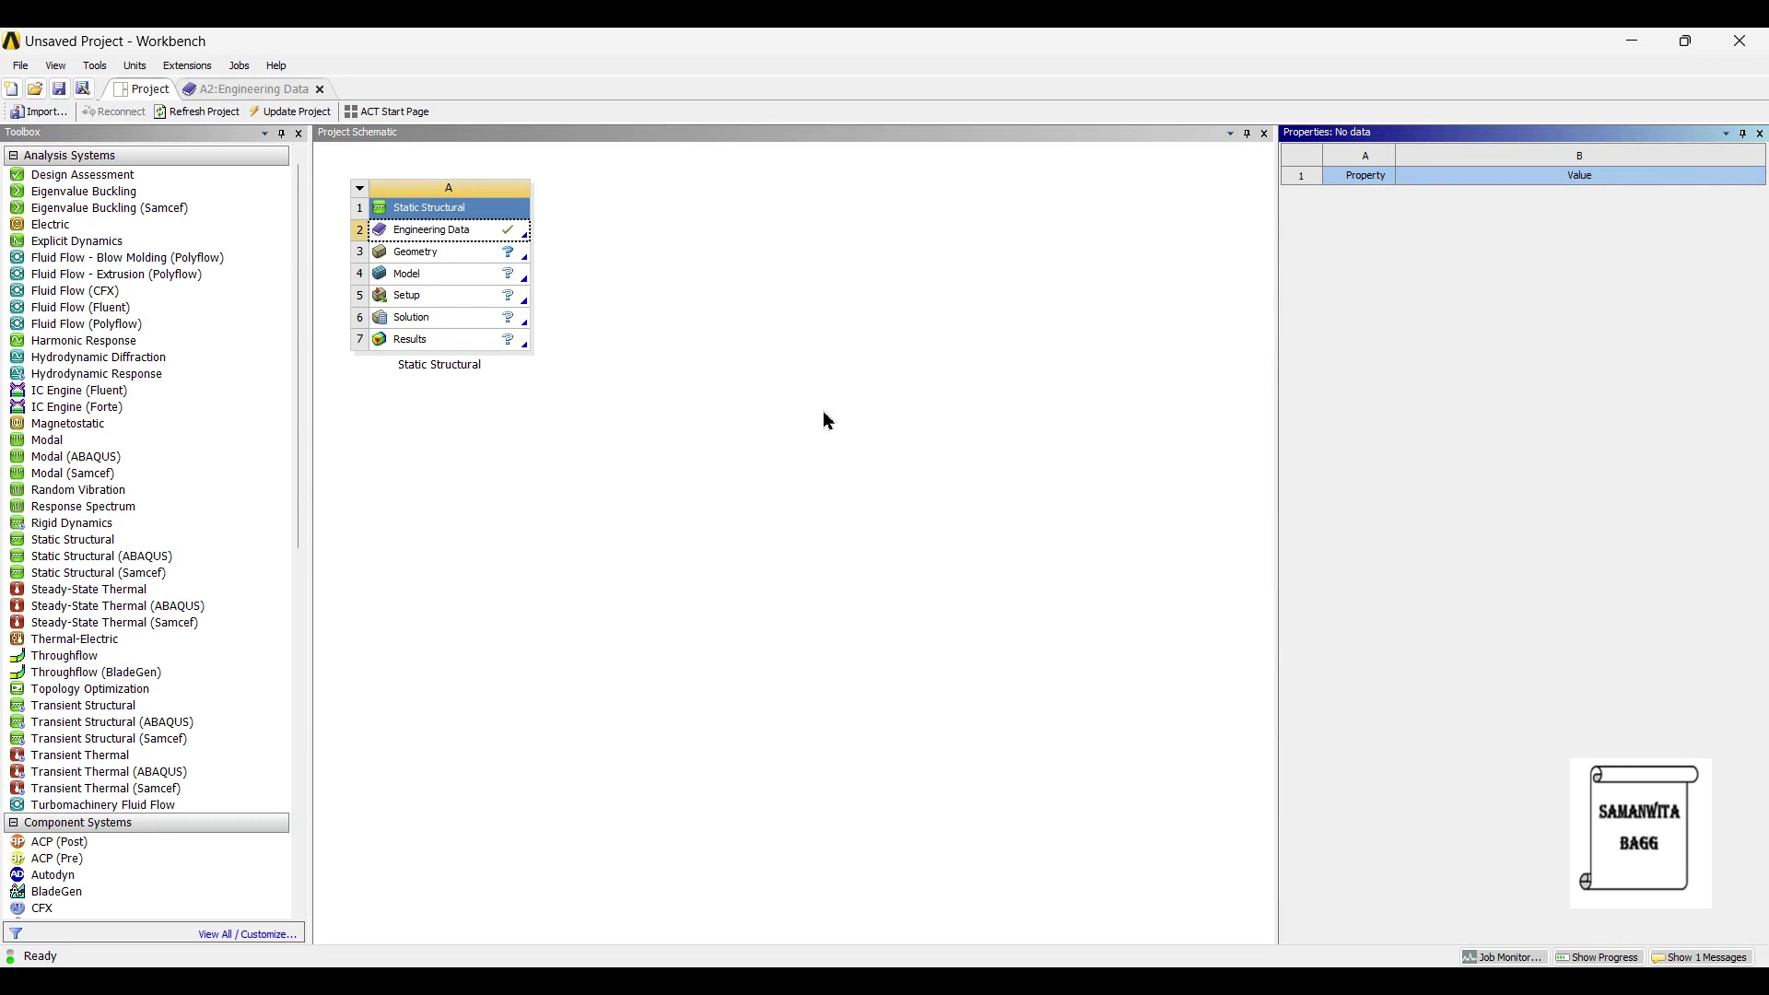
left_click(448, 259)
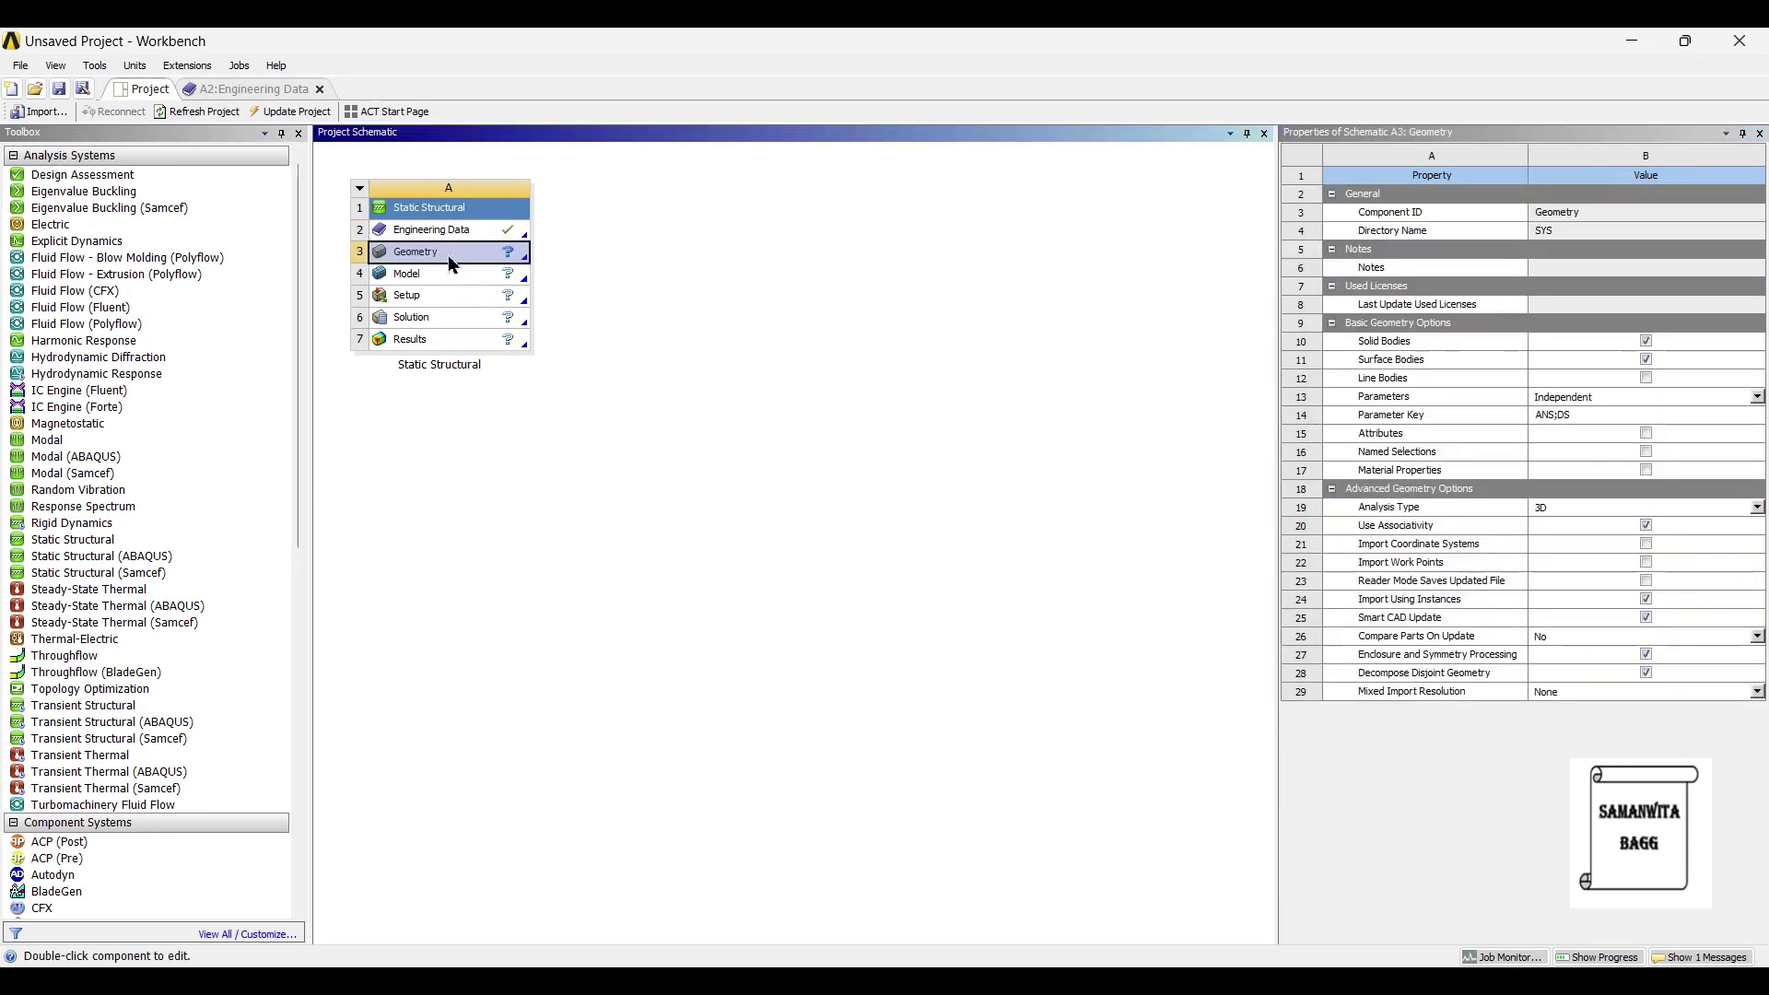
right_click(451, 263)
mouse_move(579, 314)
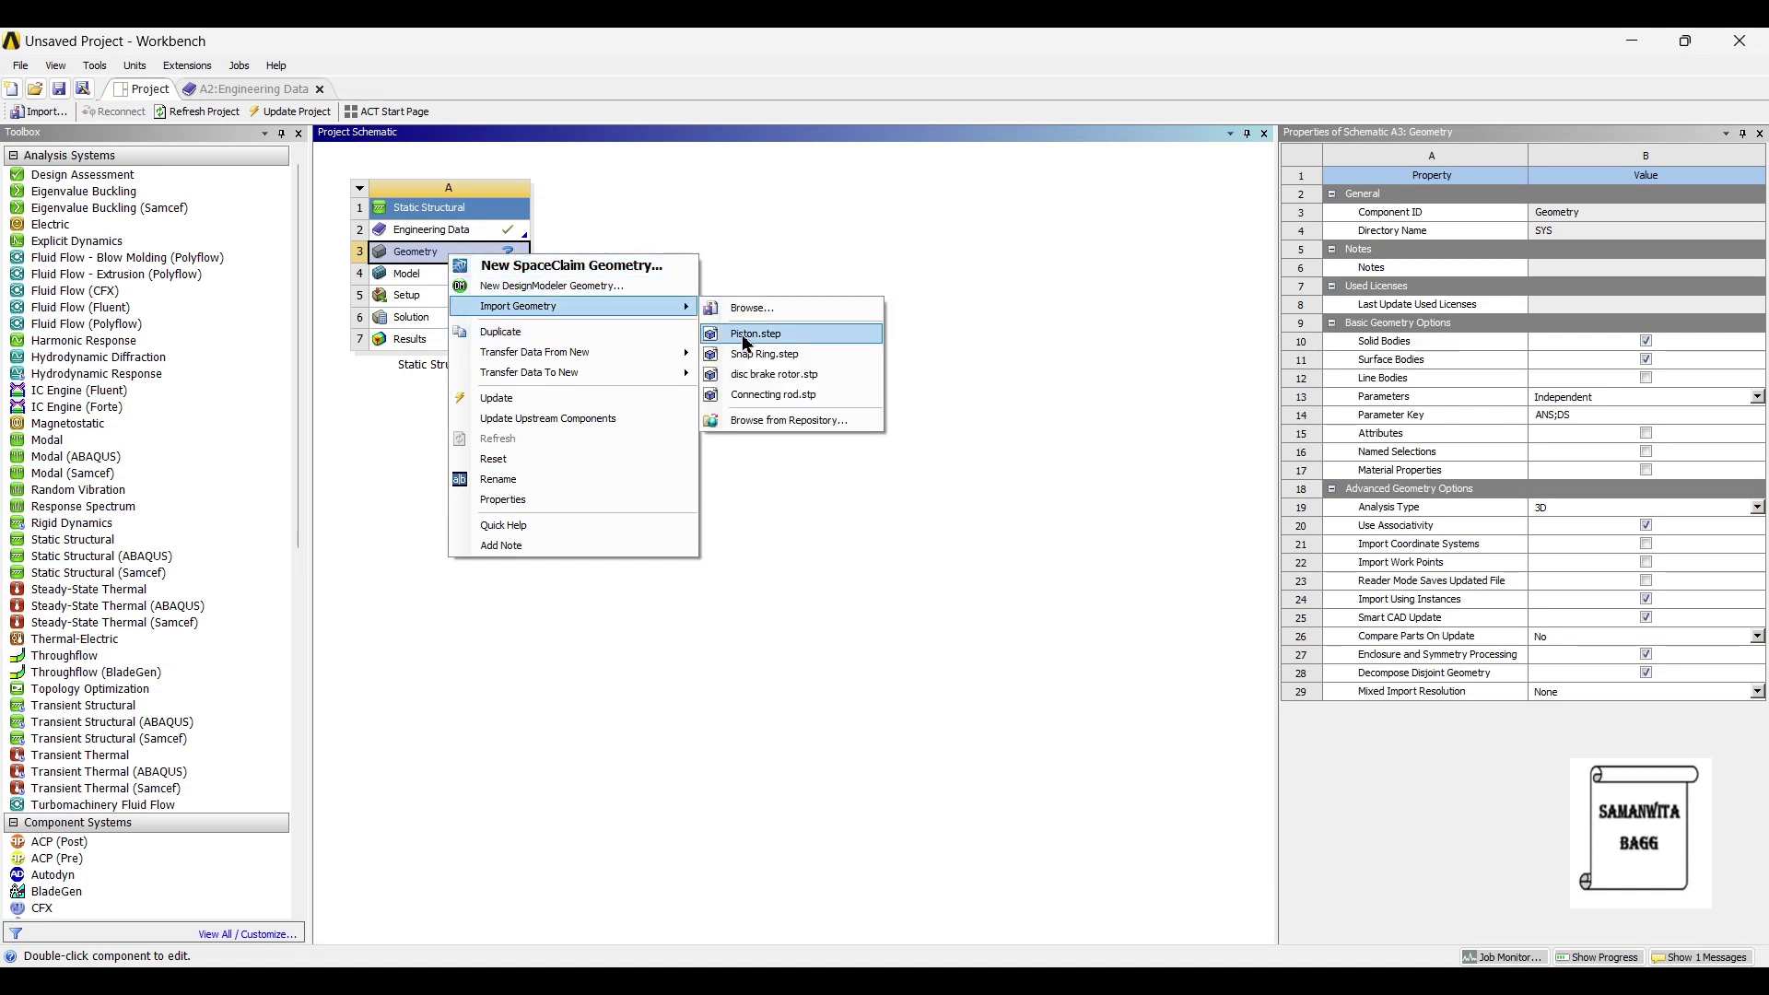
left_click(817, 352)
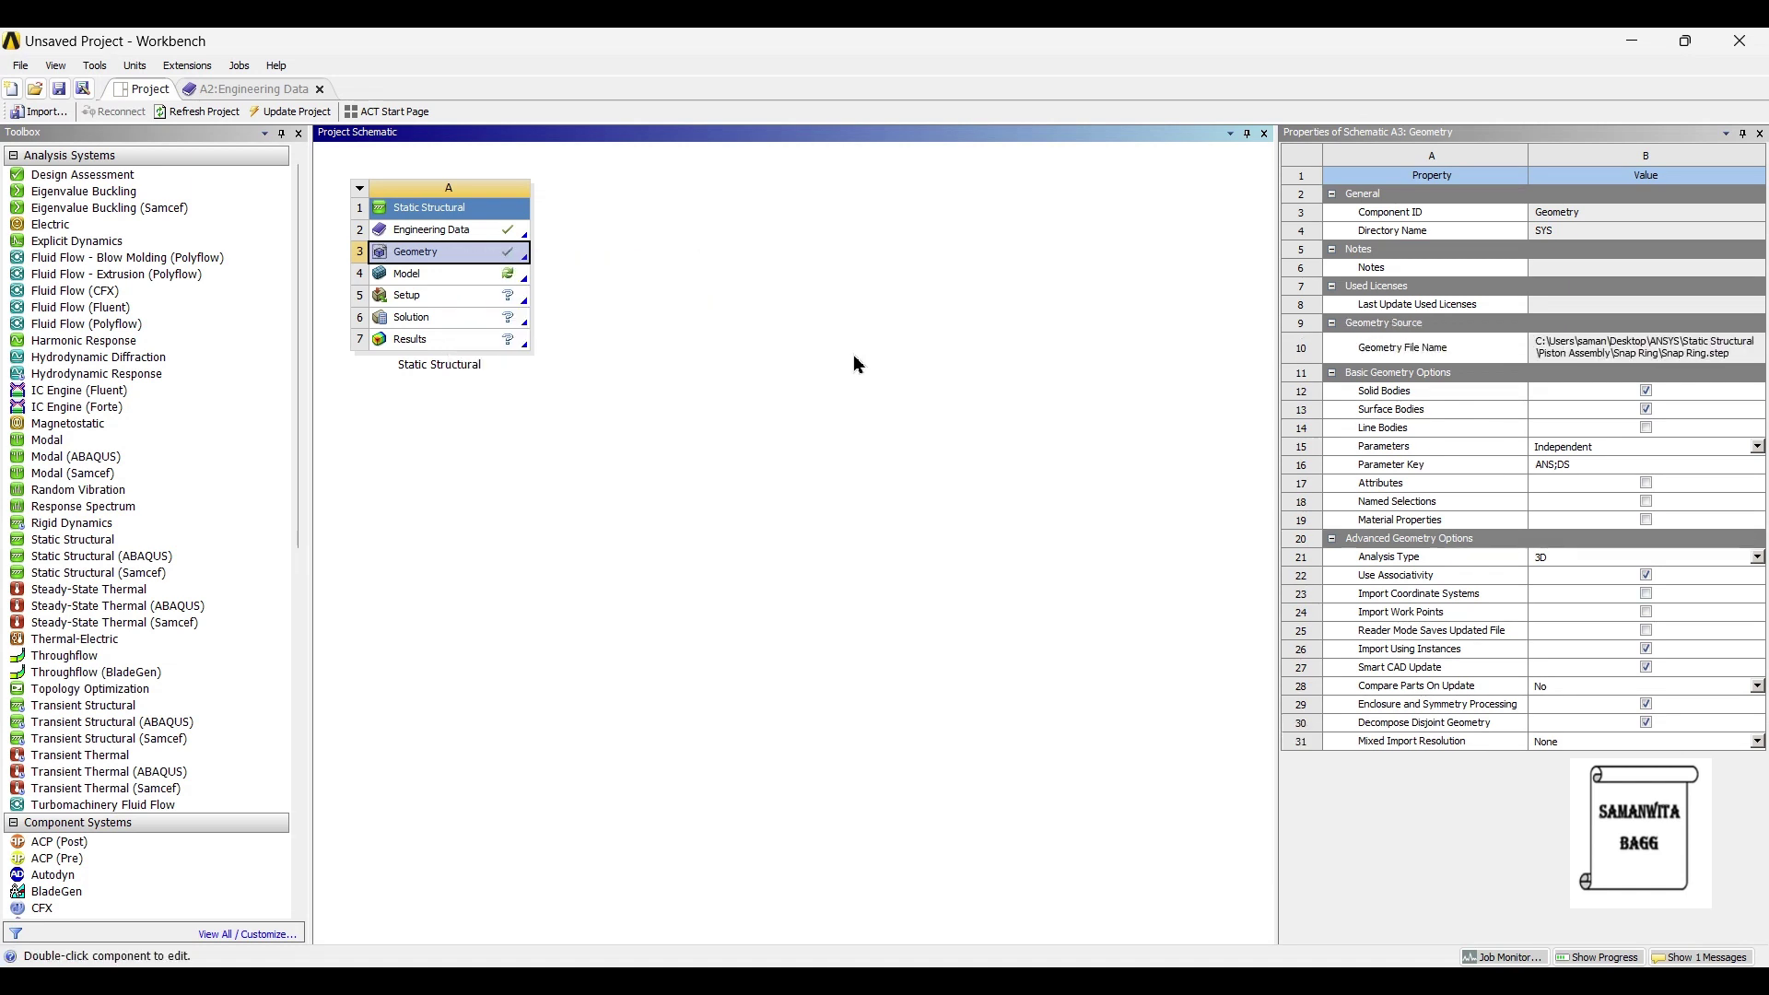
double_click(425, 280)
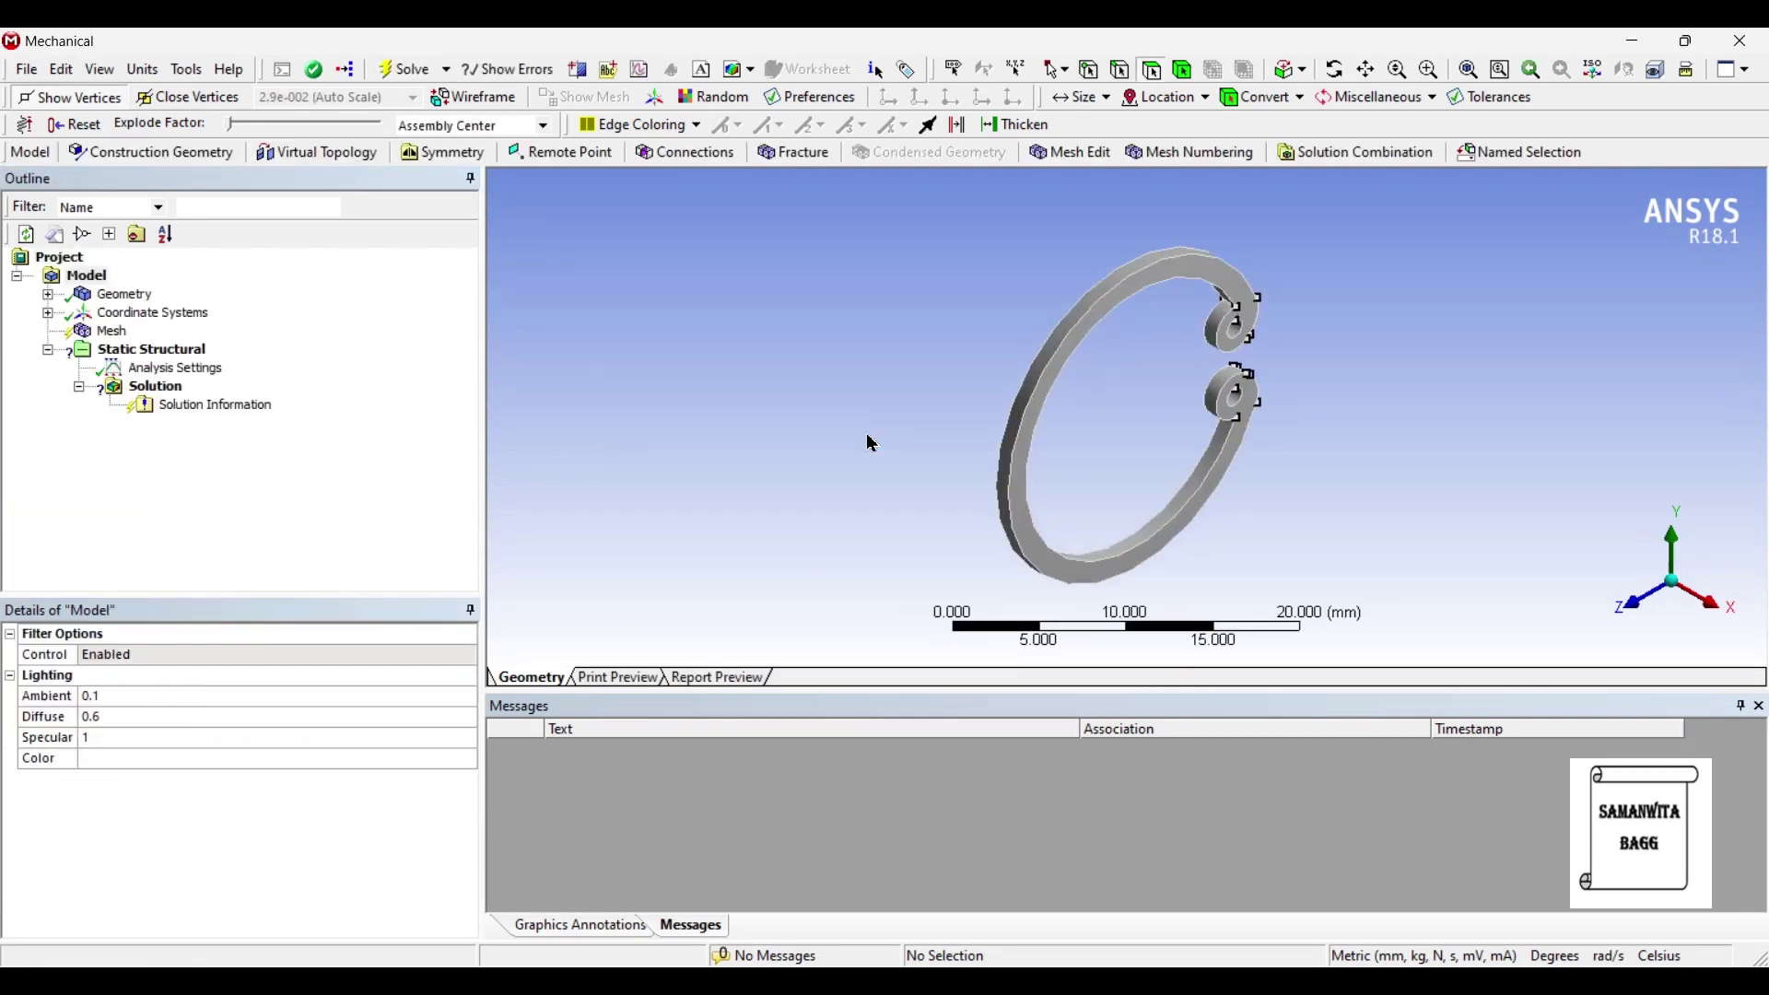
Step: Set the Snap Ring 1 body's Material Assignment to Carbon Steel
middle_click_drag(1038, 473, 683, 322)
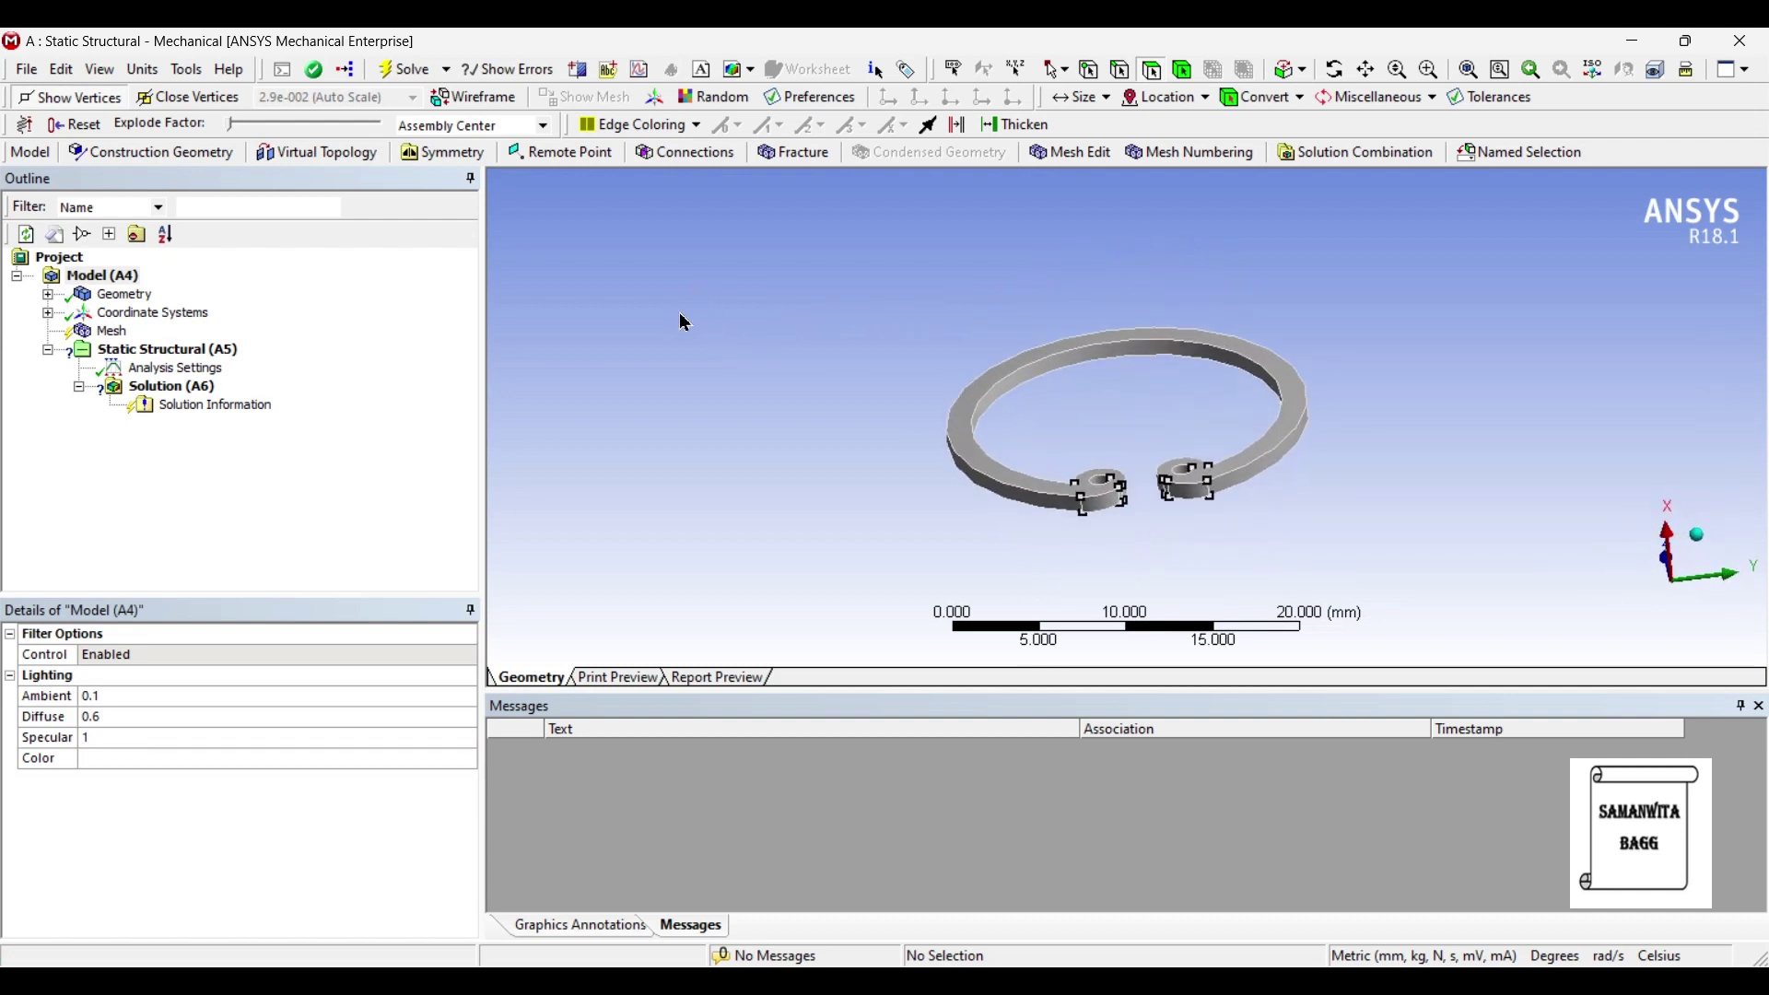
left_click(48, 295)
left_click(155, 313)
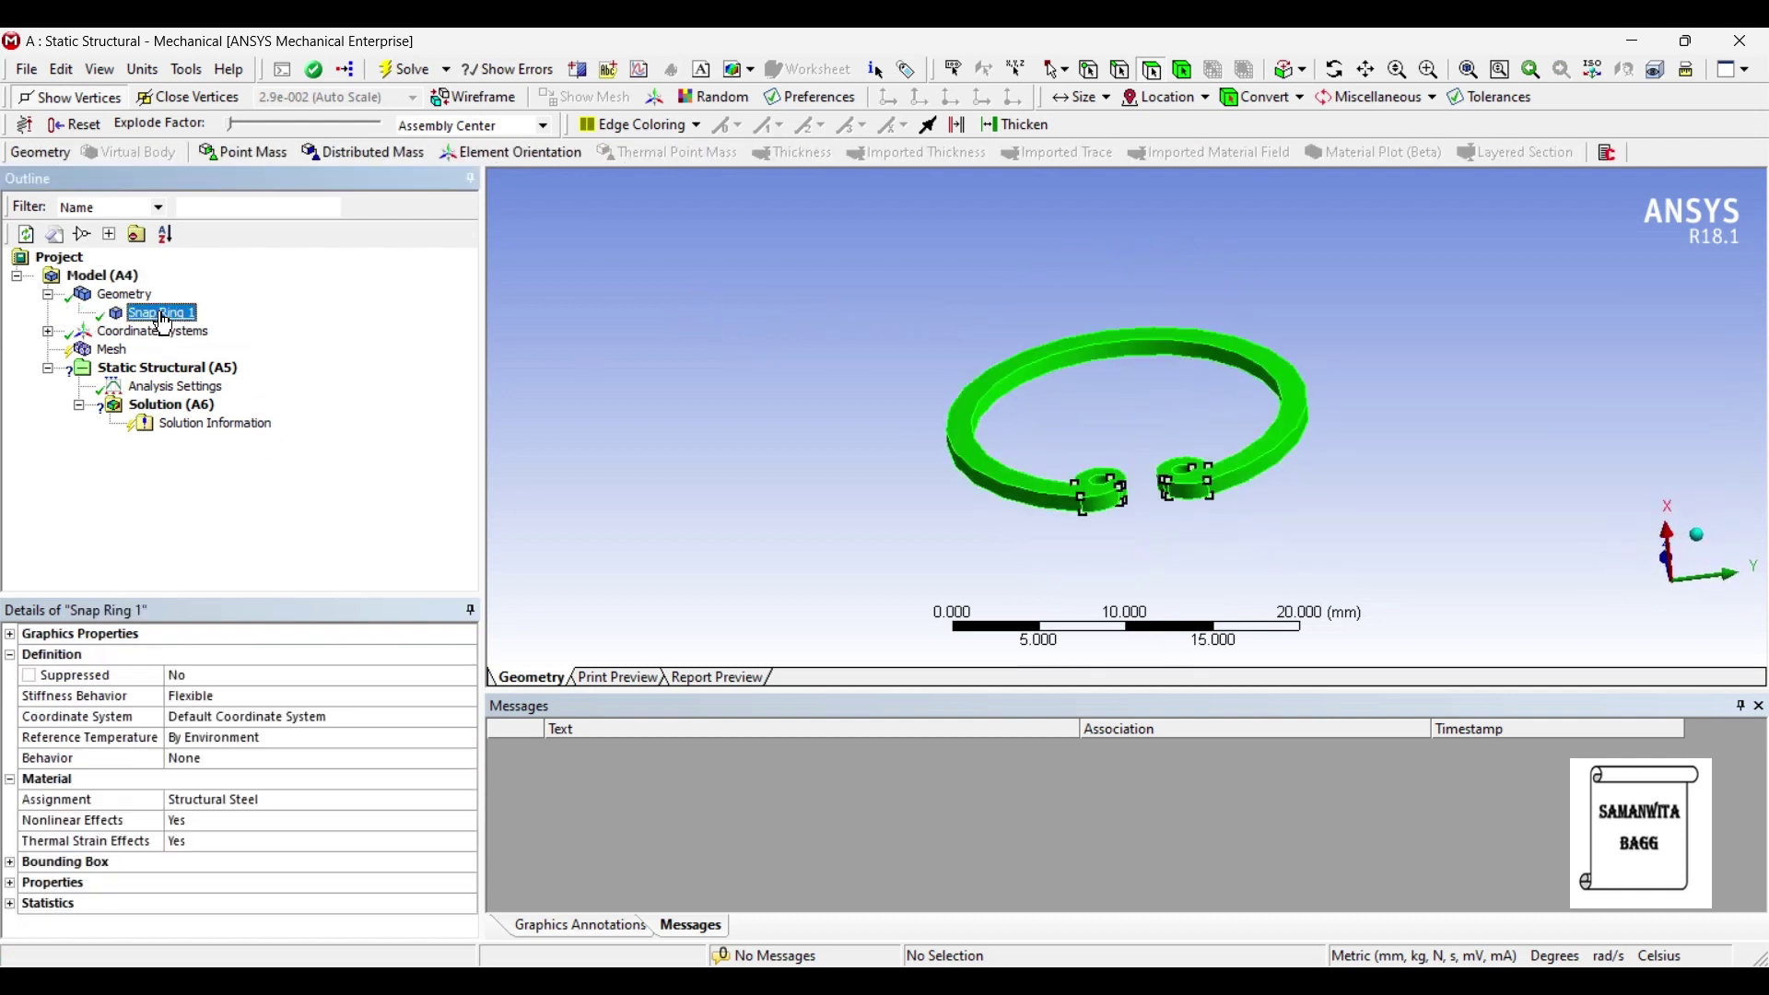
left_click(267, 807)
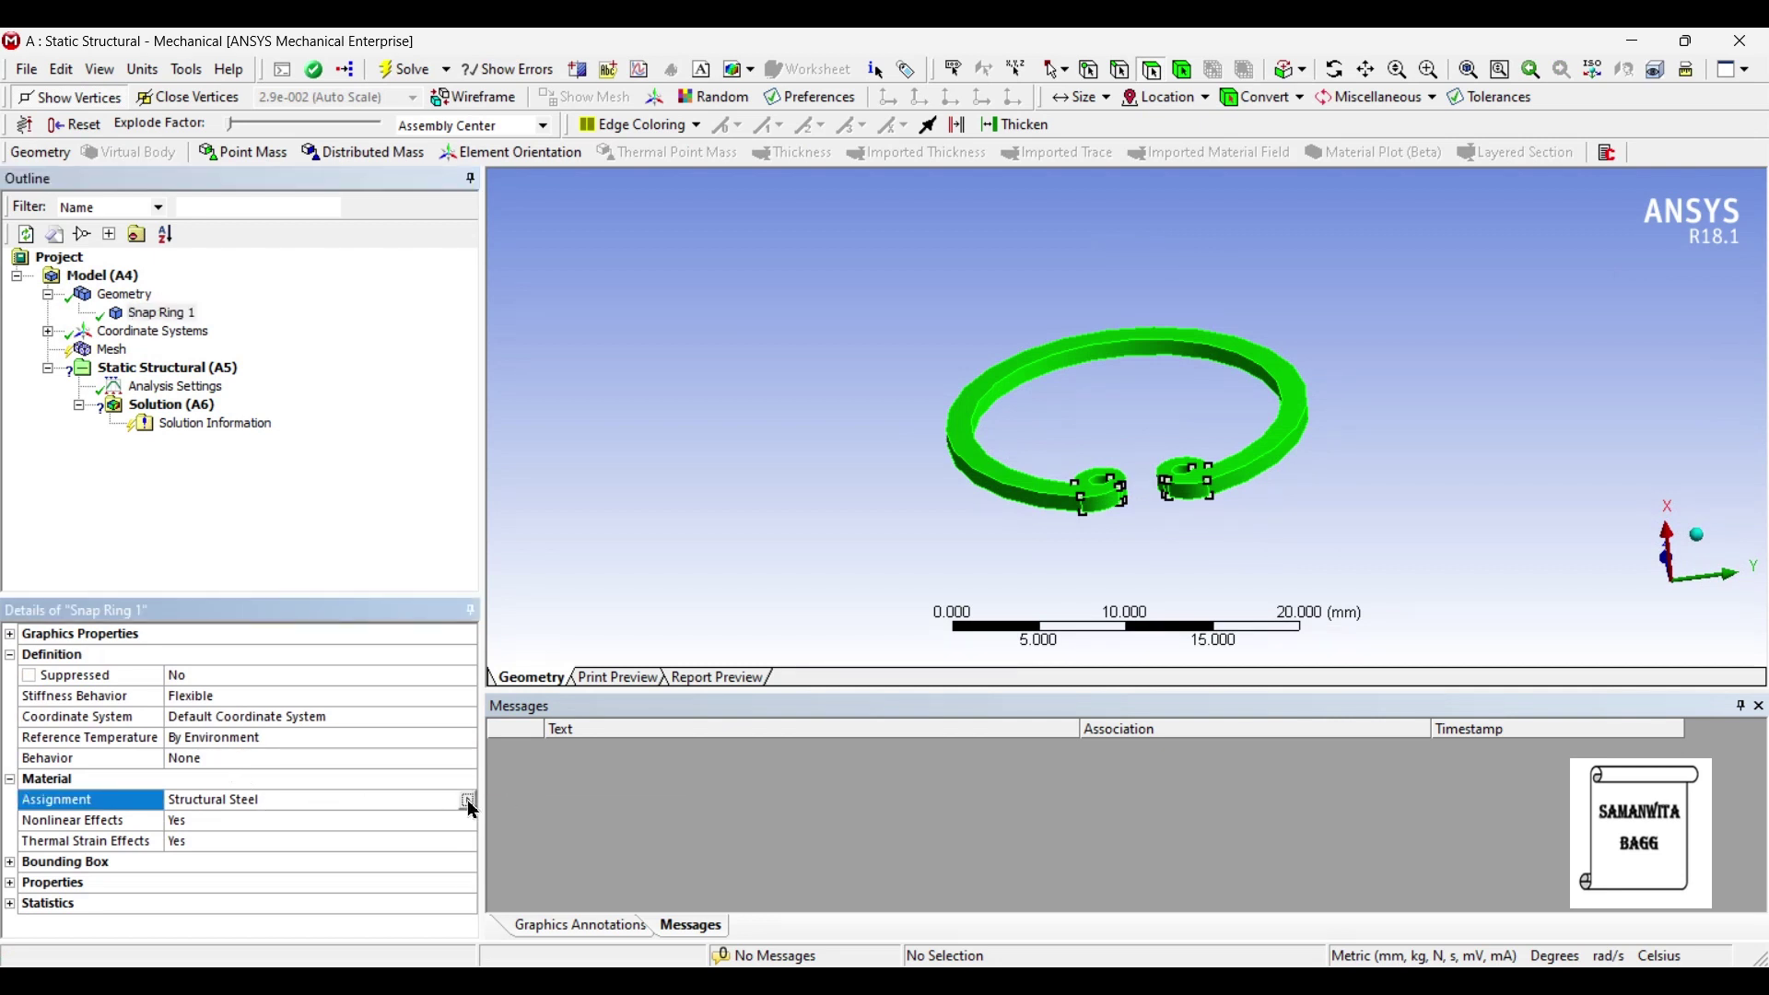
left_click(467, 800)
left_click(553, 900)
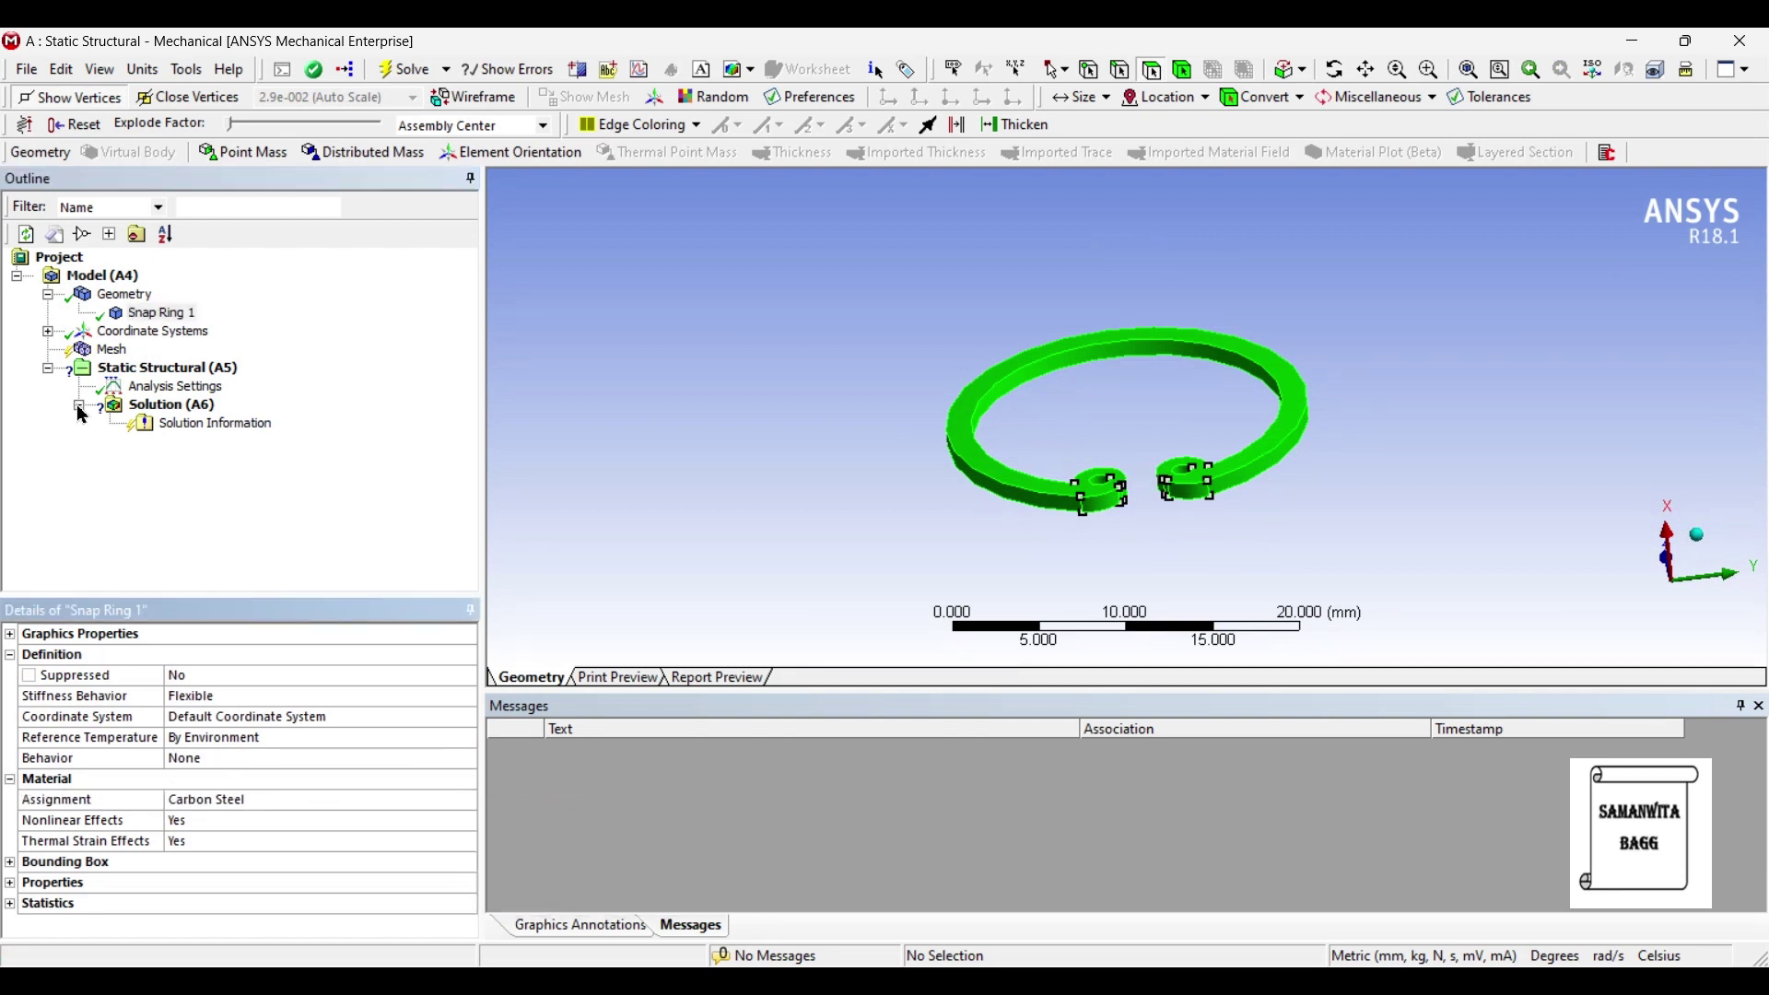
Step: Set the mesh Sizing Relevance Center to Fine, then select Static Structural (A5)
left_click(110, 351)
left_click(10, 759)
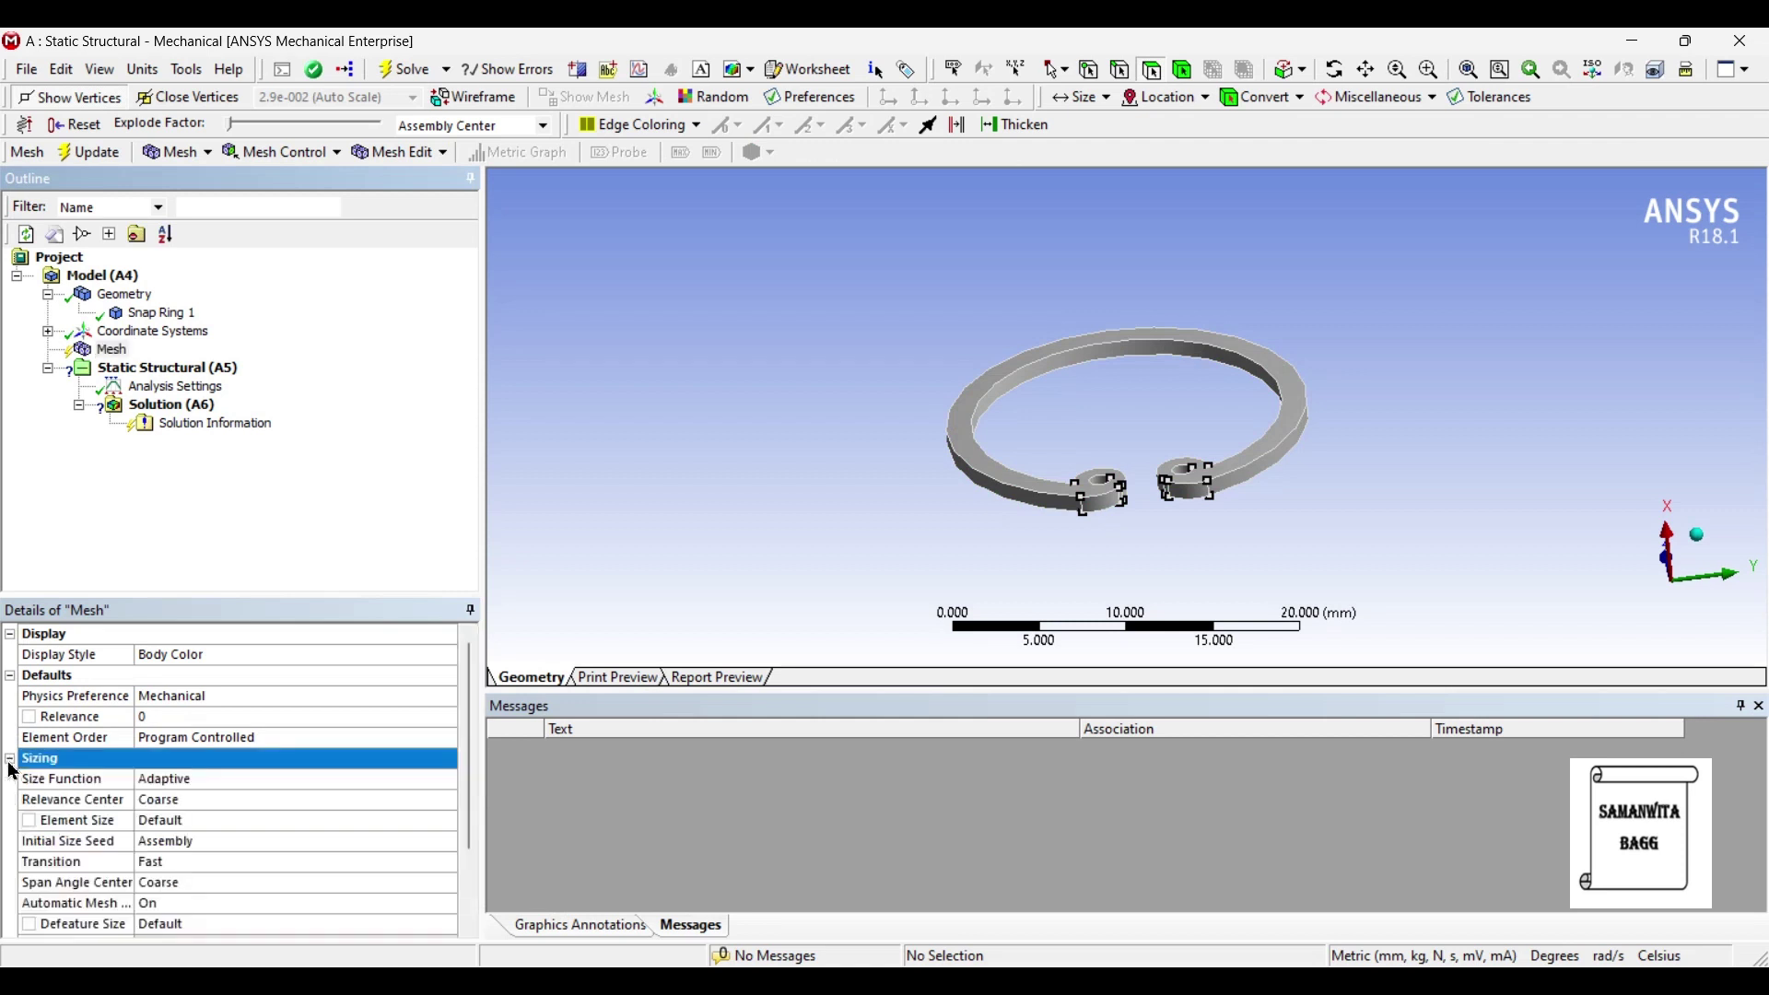
left_click(267, 800)
left_click(450, 800)
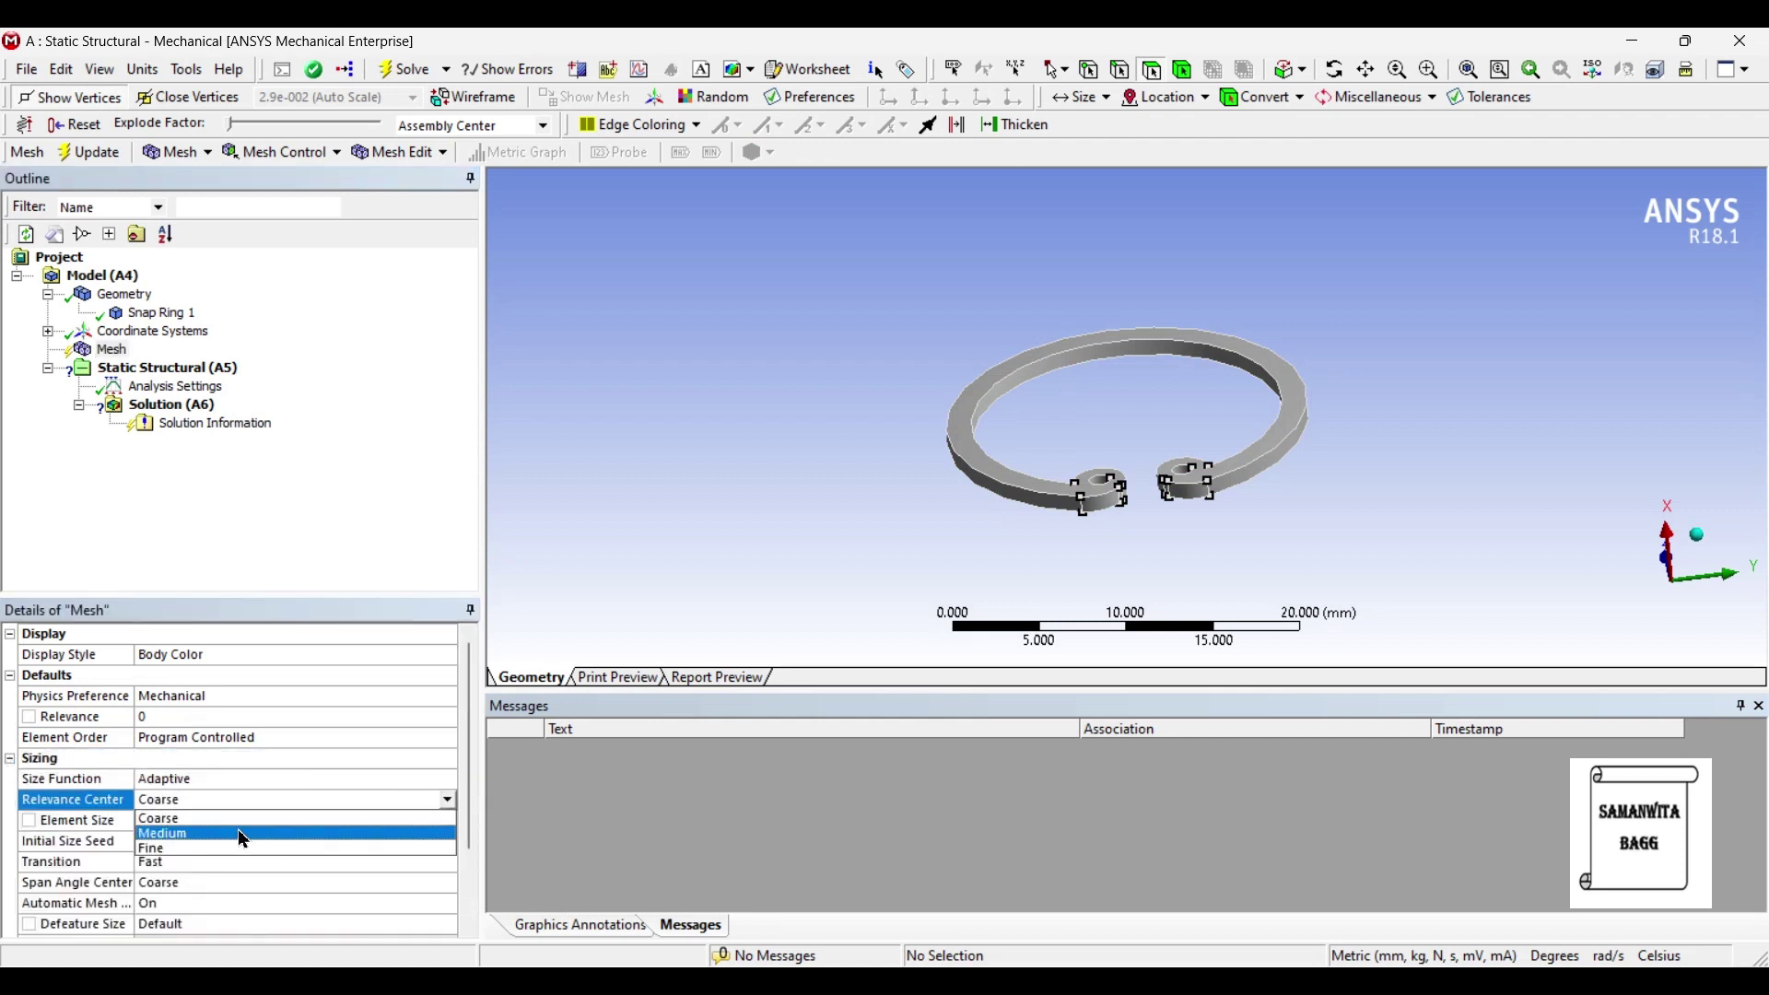
left_click(226, 852)
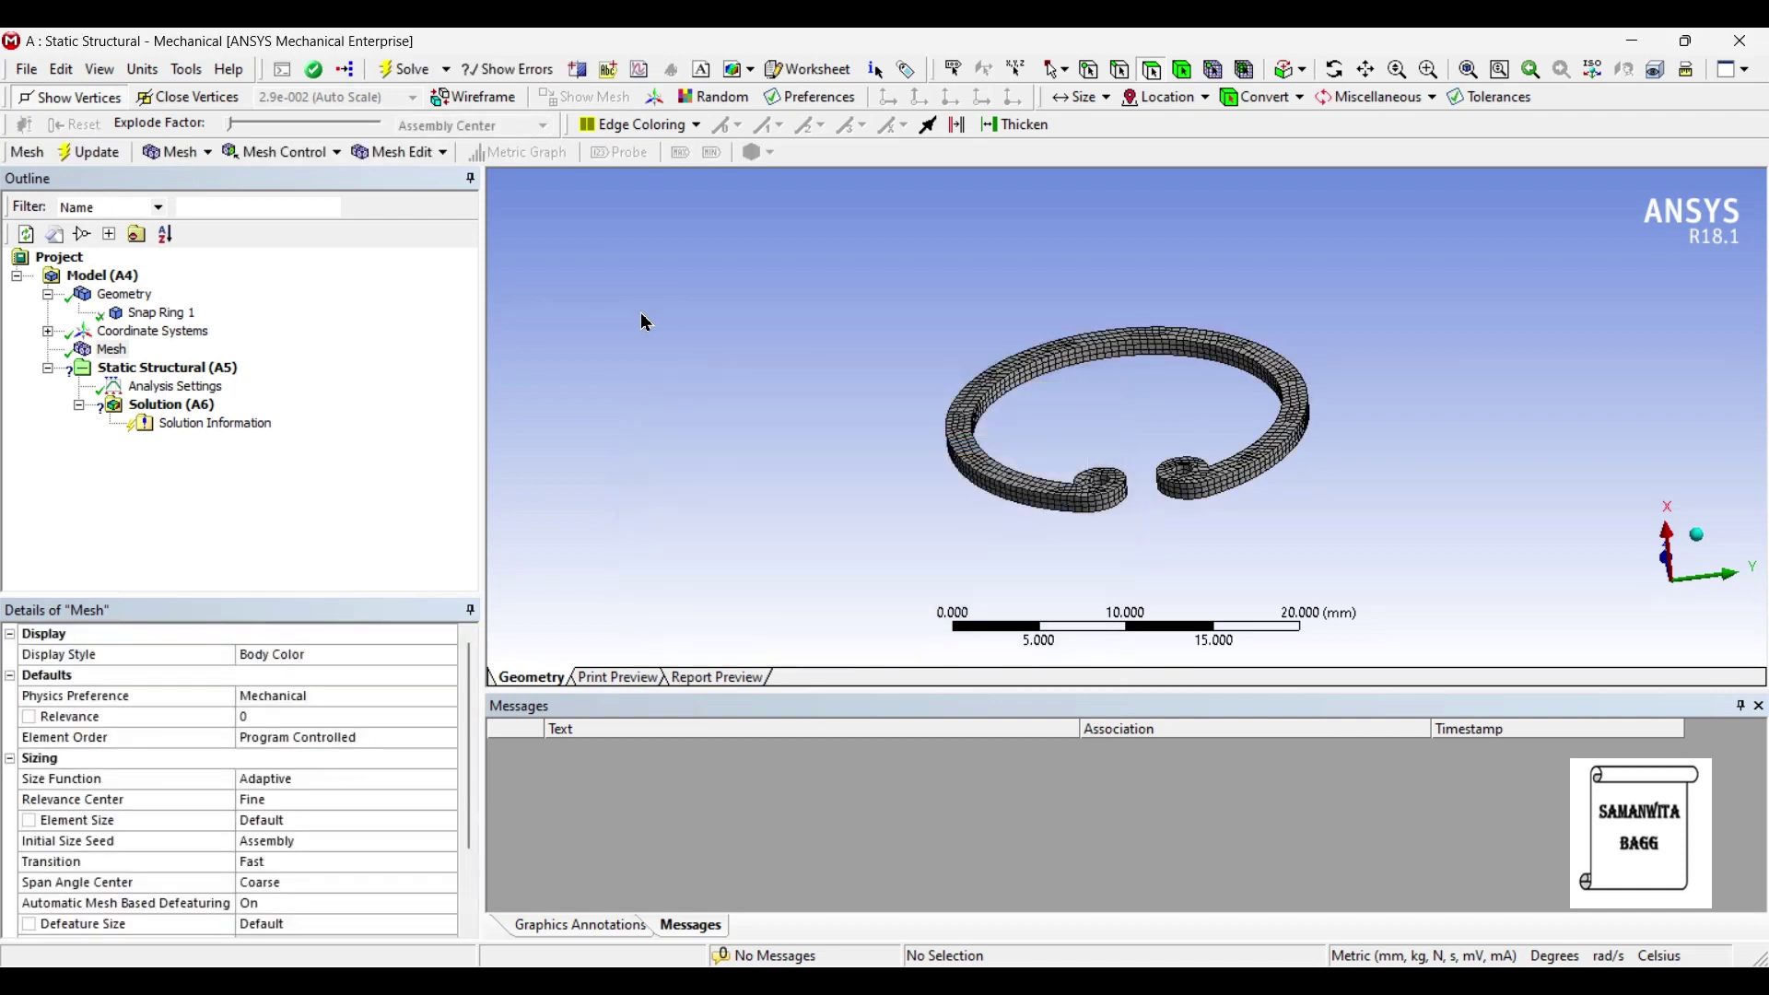
left_click(197, 380)
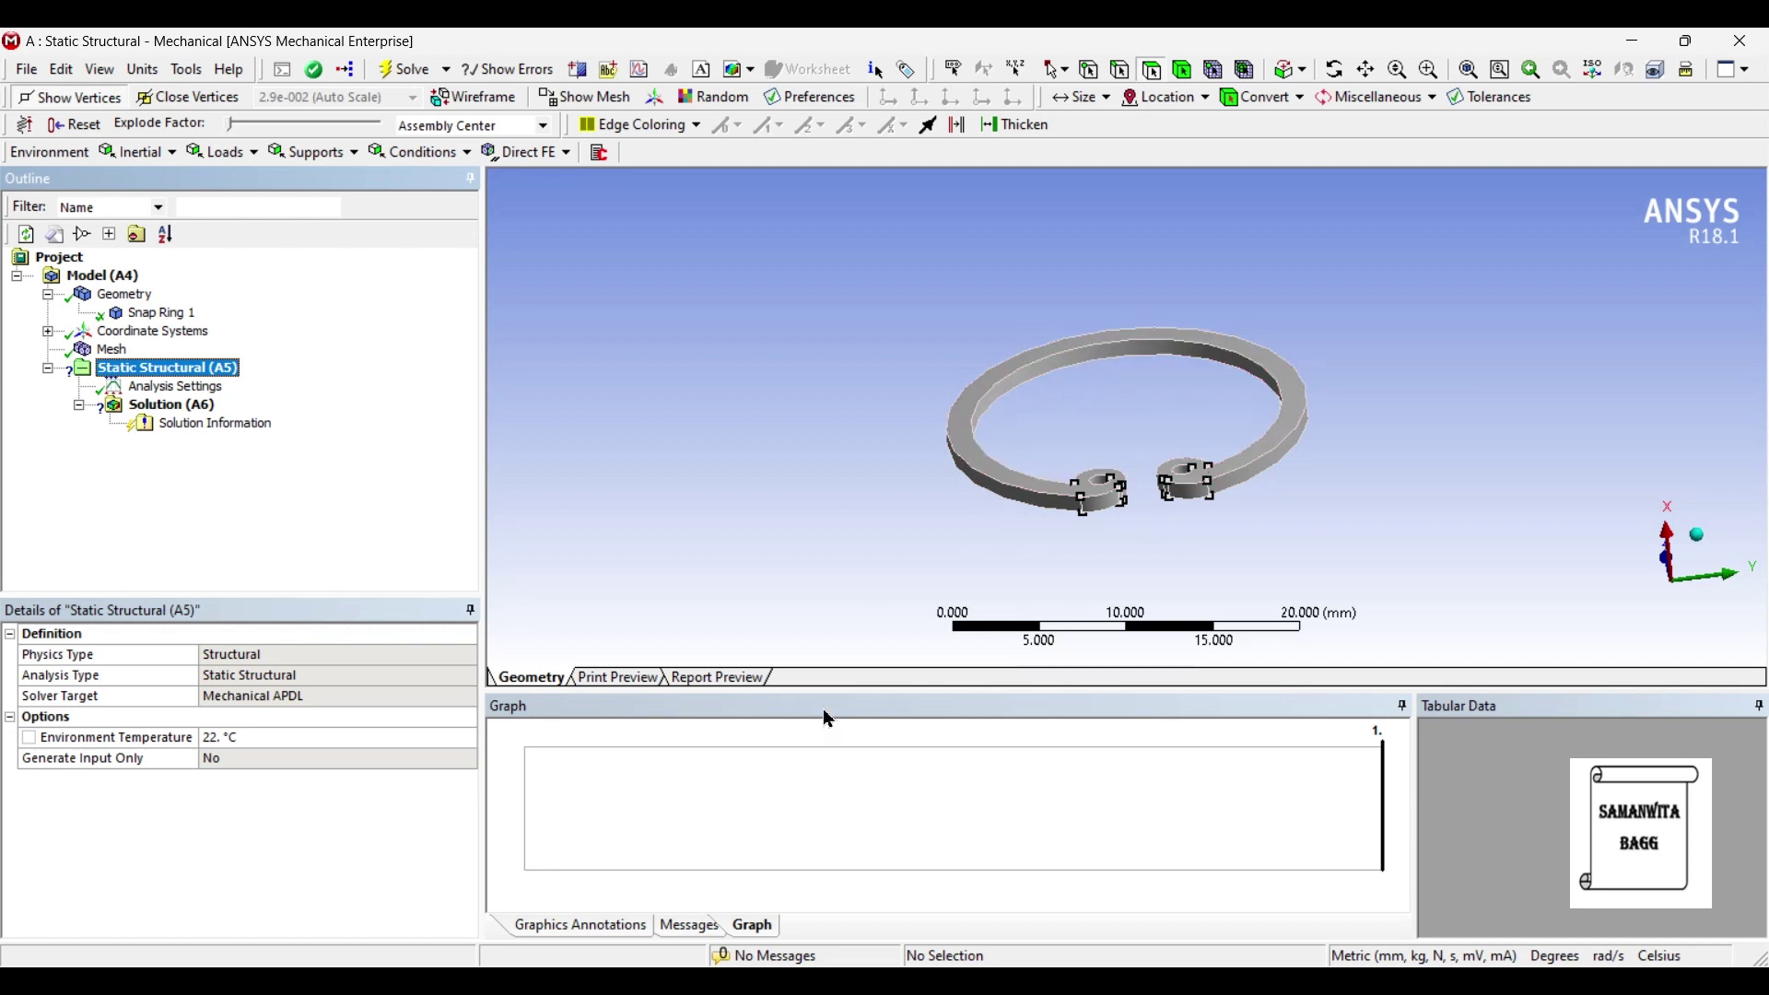
Step: Apply a Pressure of 0.25 MPa to the ring's inner cylindrical face
left_click(1105, 367)
right_click(1092, 356)
mouse_move(1216, 375)
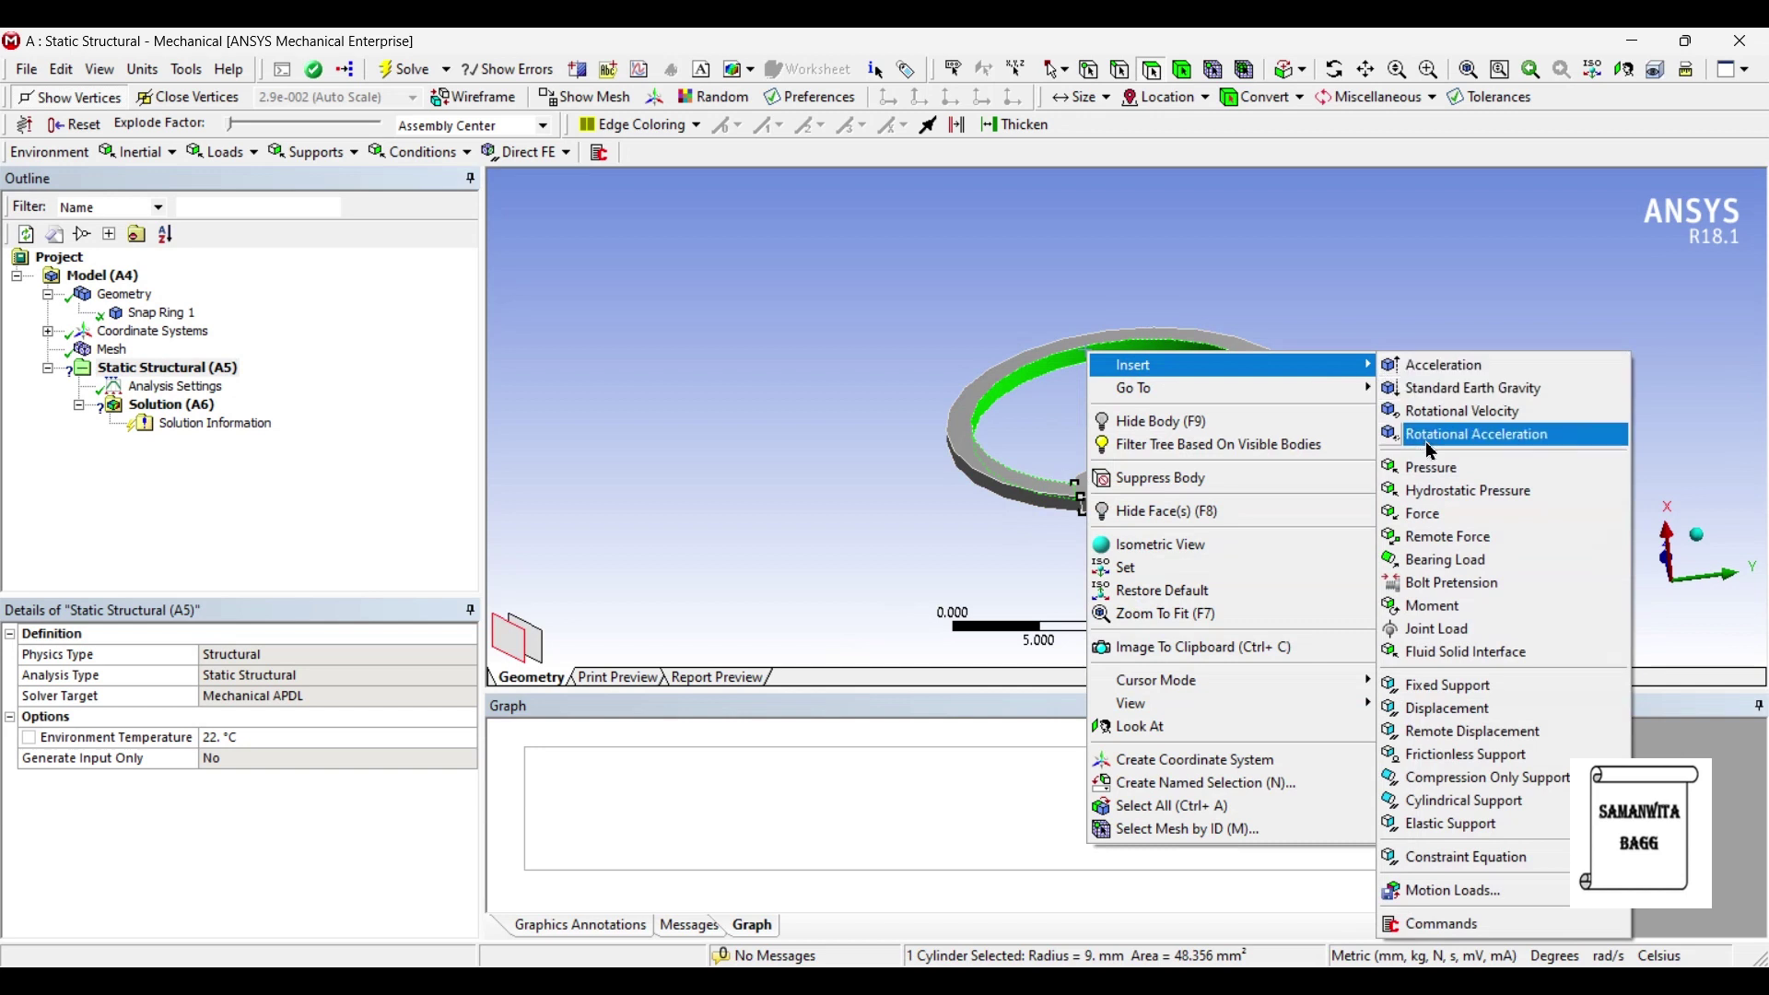
left_click(1432, 470)
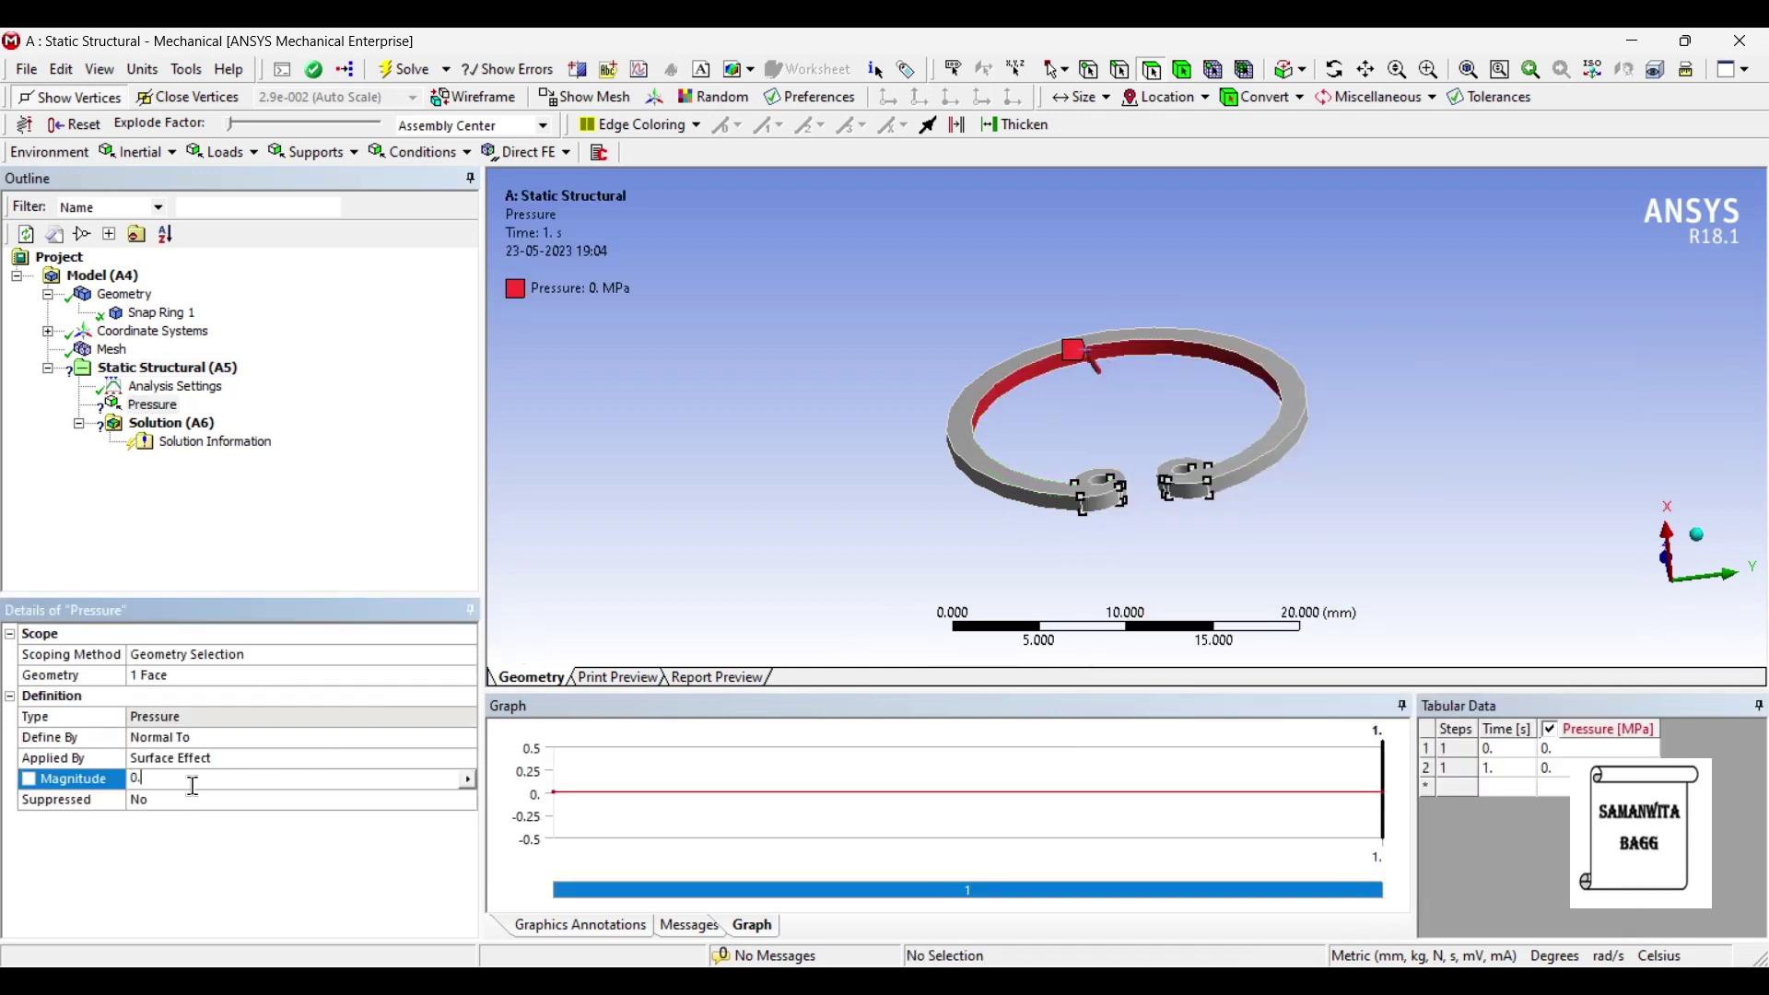
type("5")
key("Return")
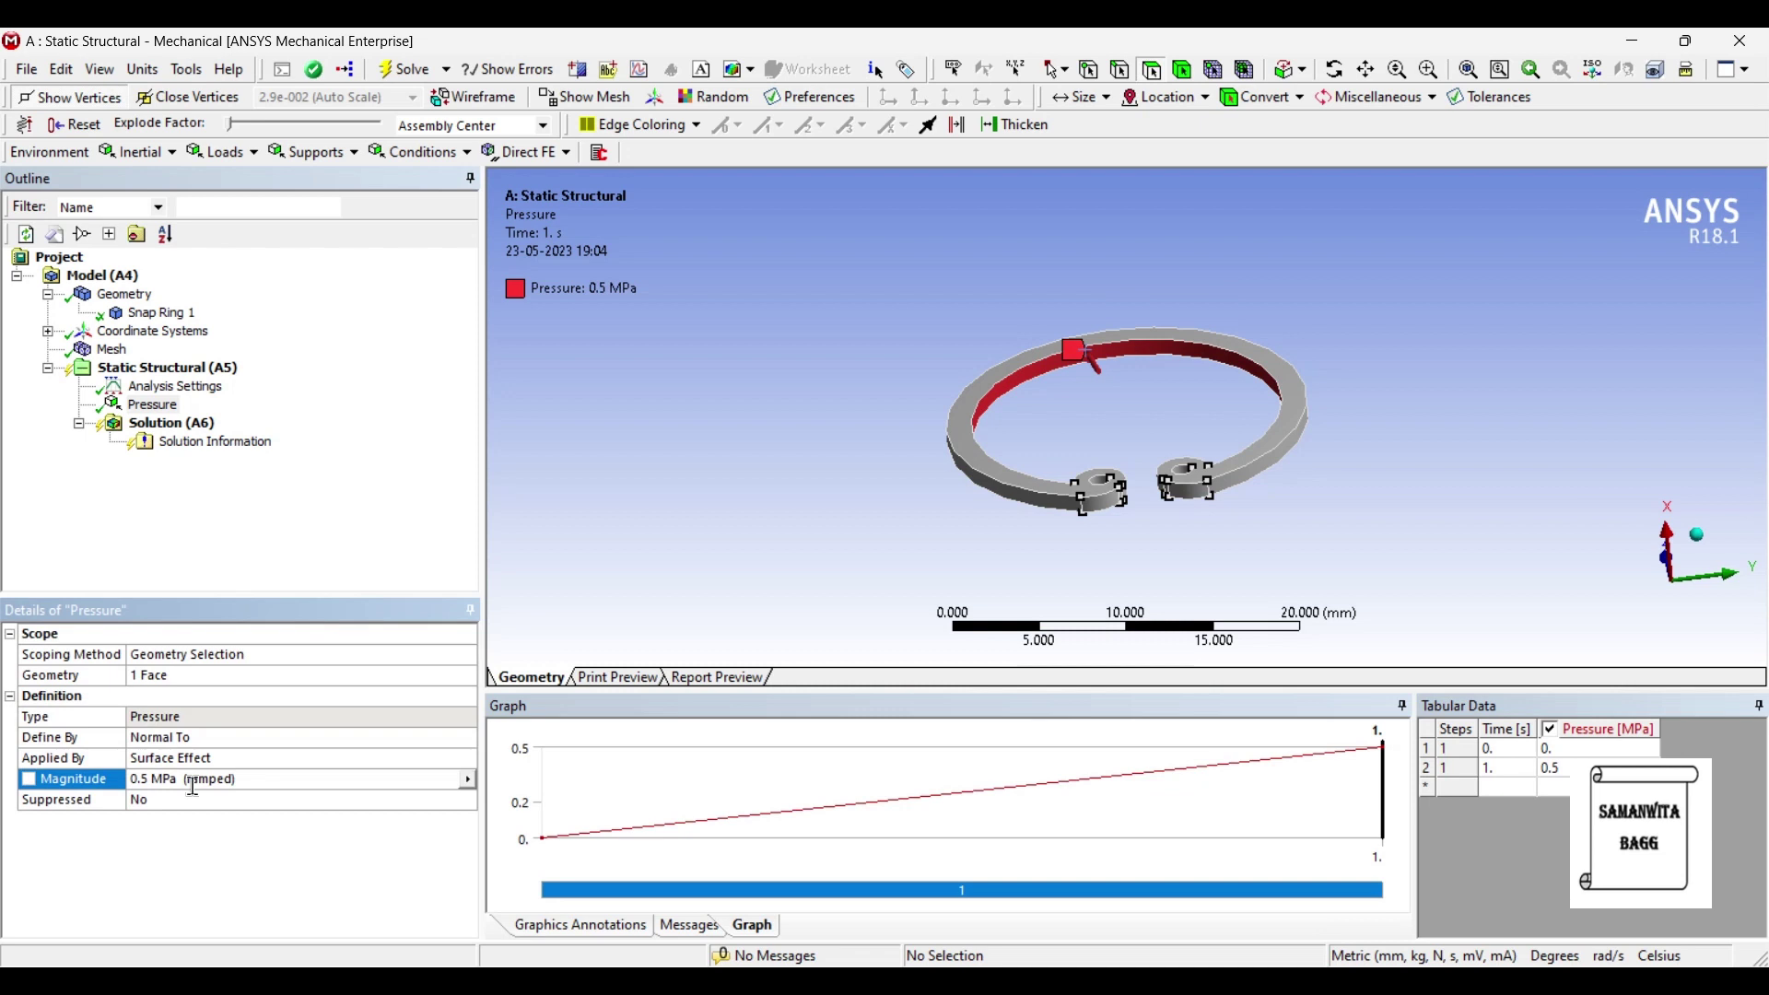
left_click(185, 788)
key("Return")
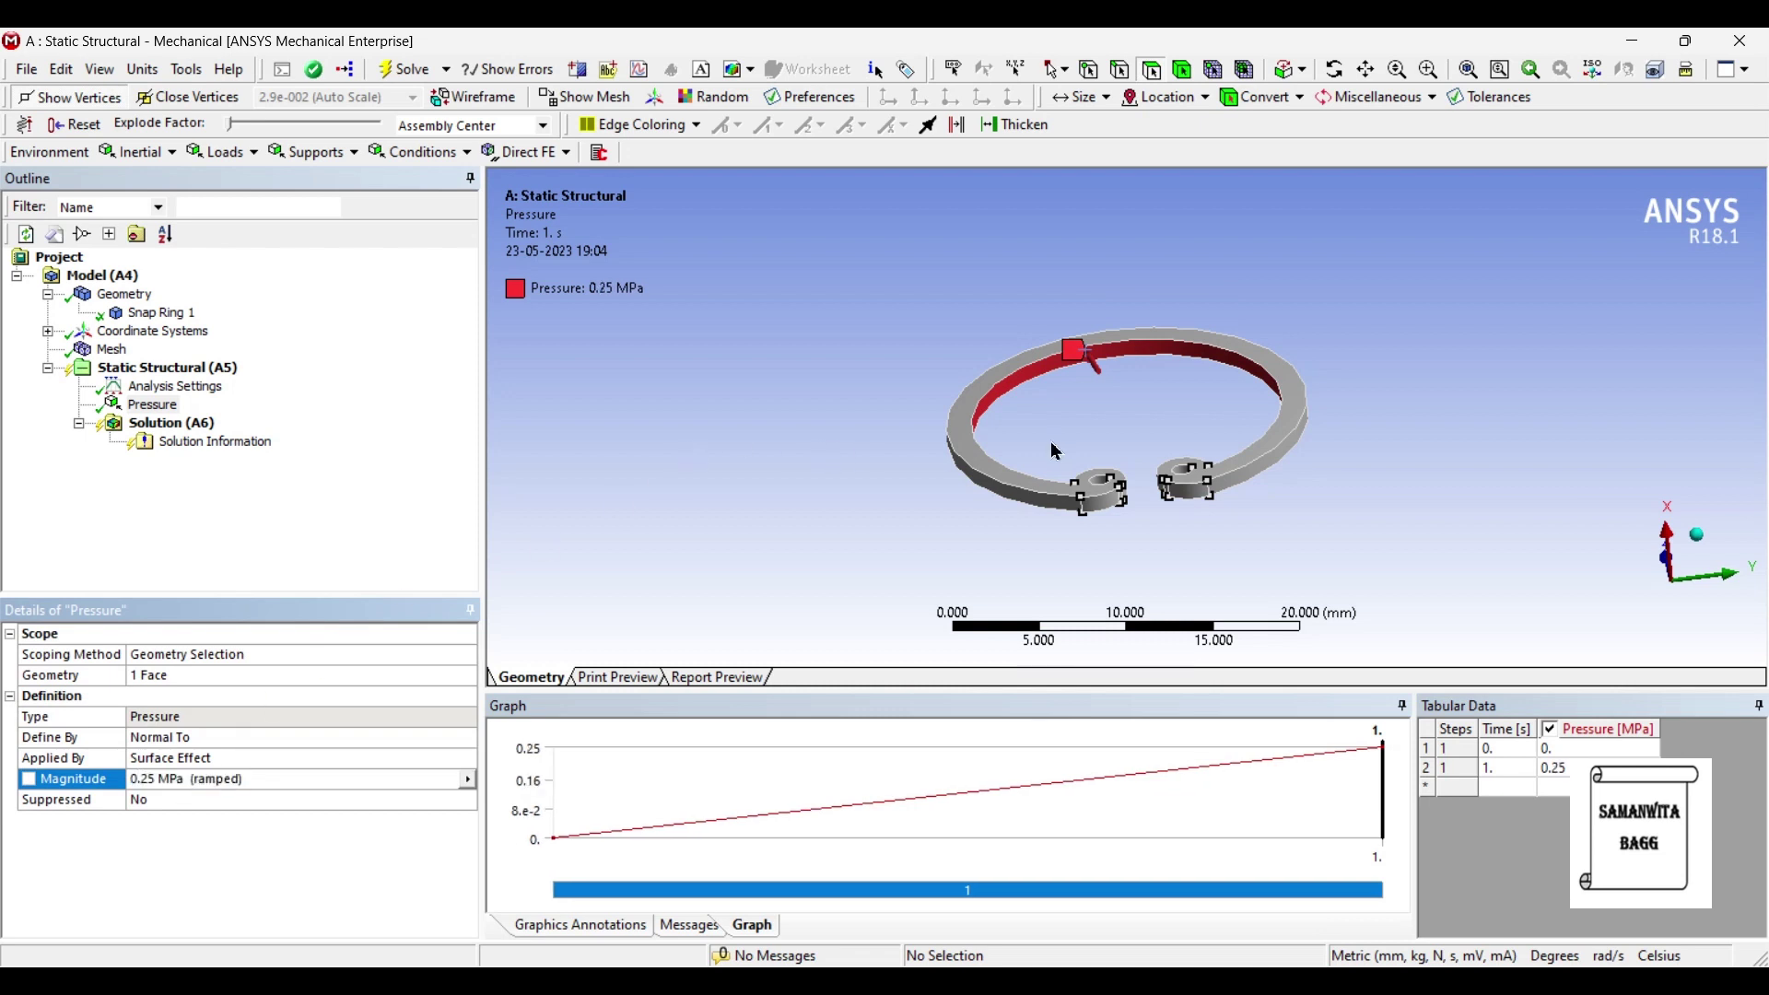
Step: Add a Fixed Support on another face of the ring
middle_click_drag(982, 448, 982, 422)
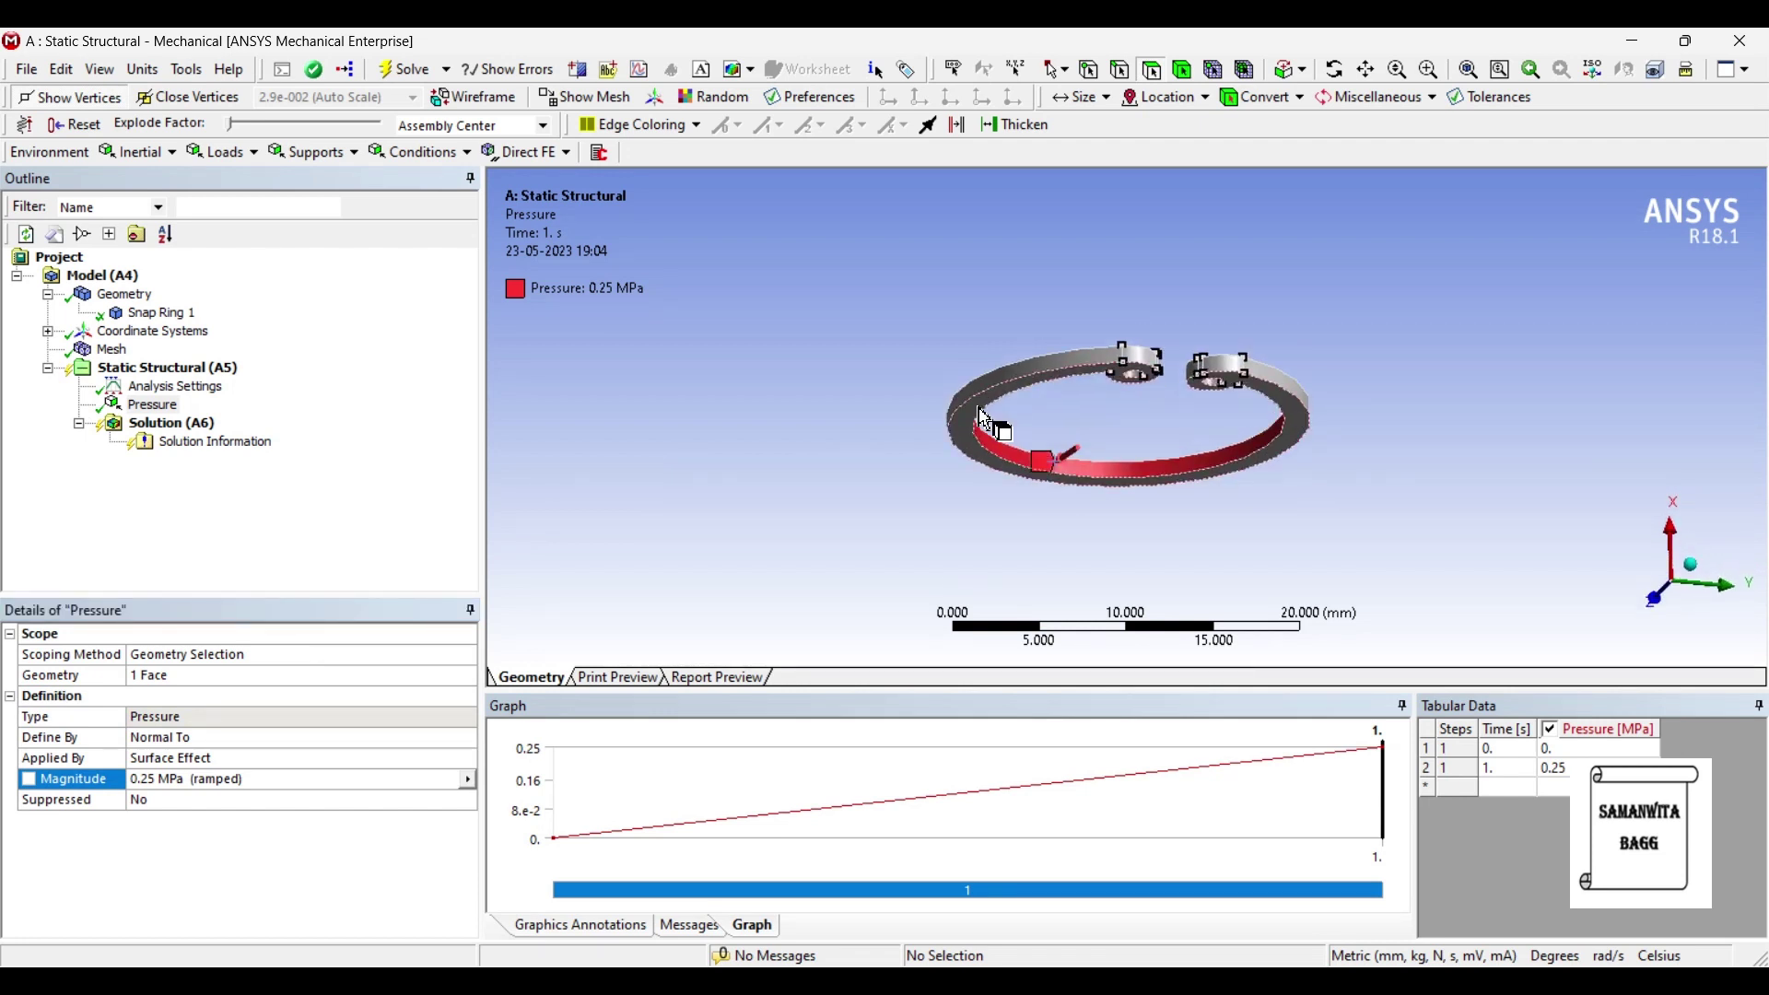
left_click(982, 422)
right_click(982, 422)
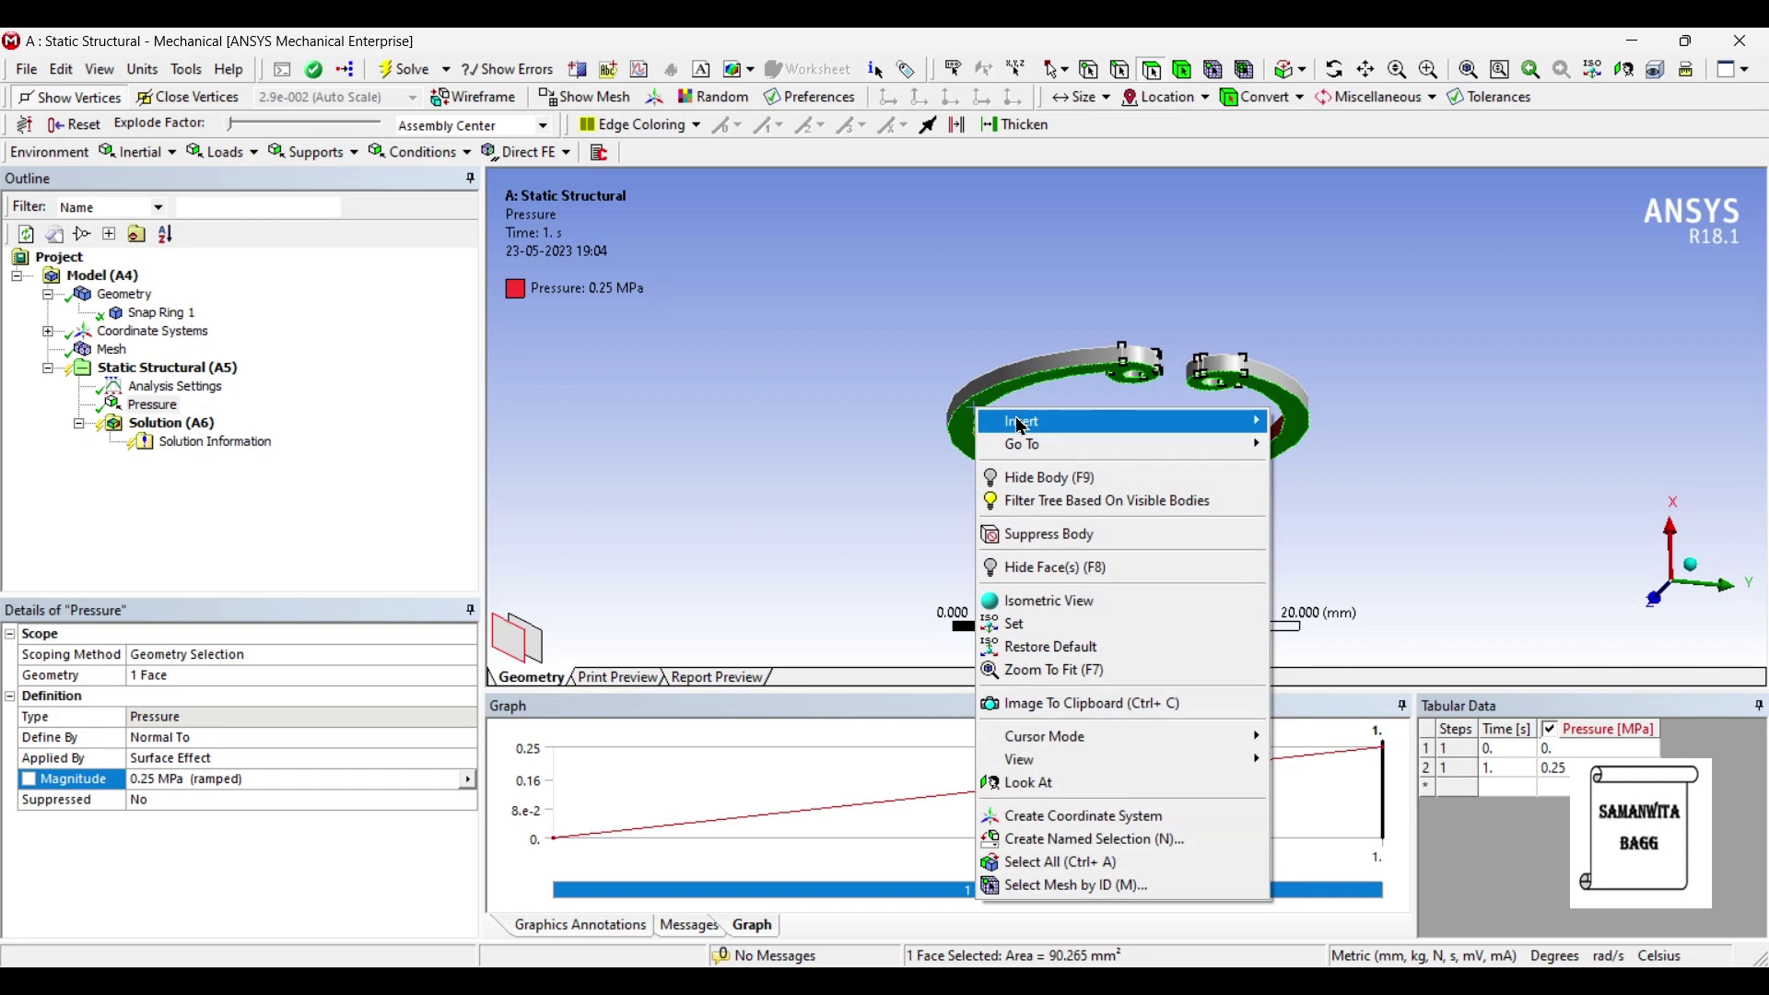
mouse_move(1059, 421)
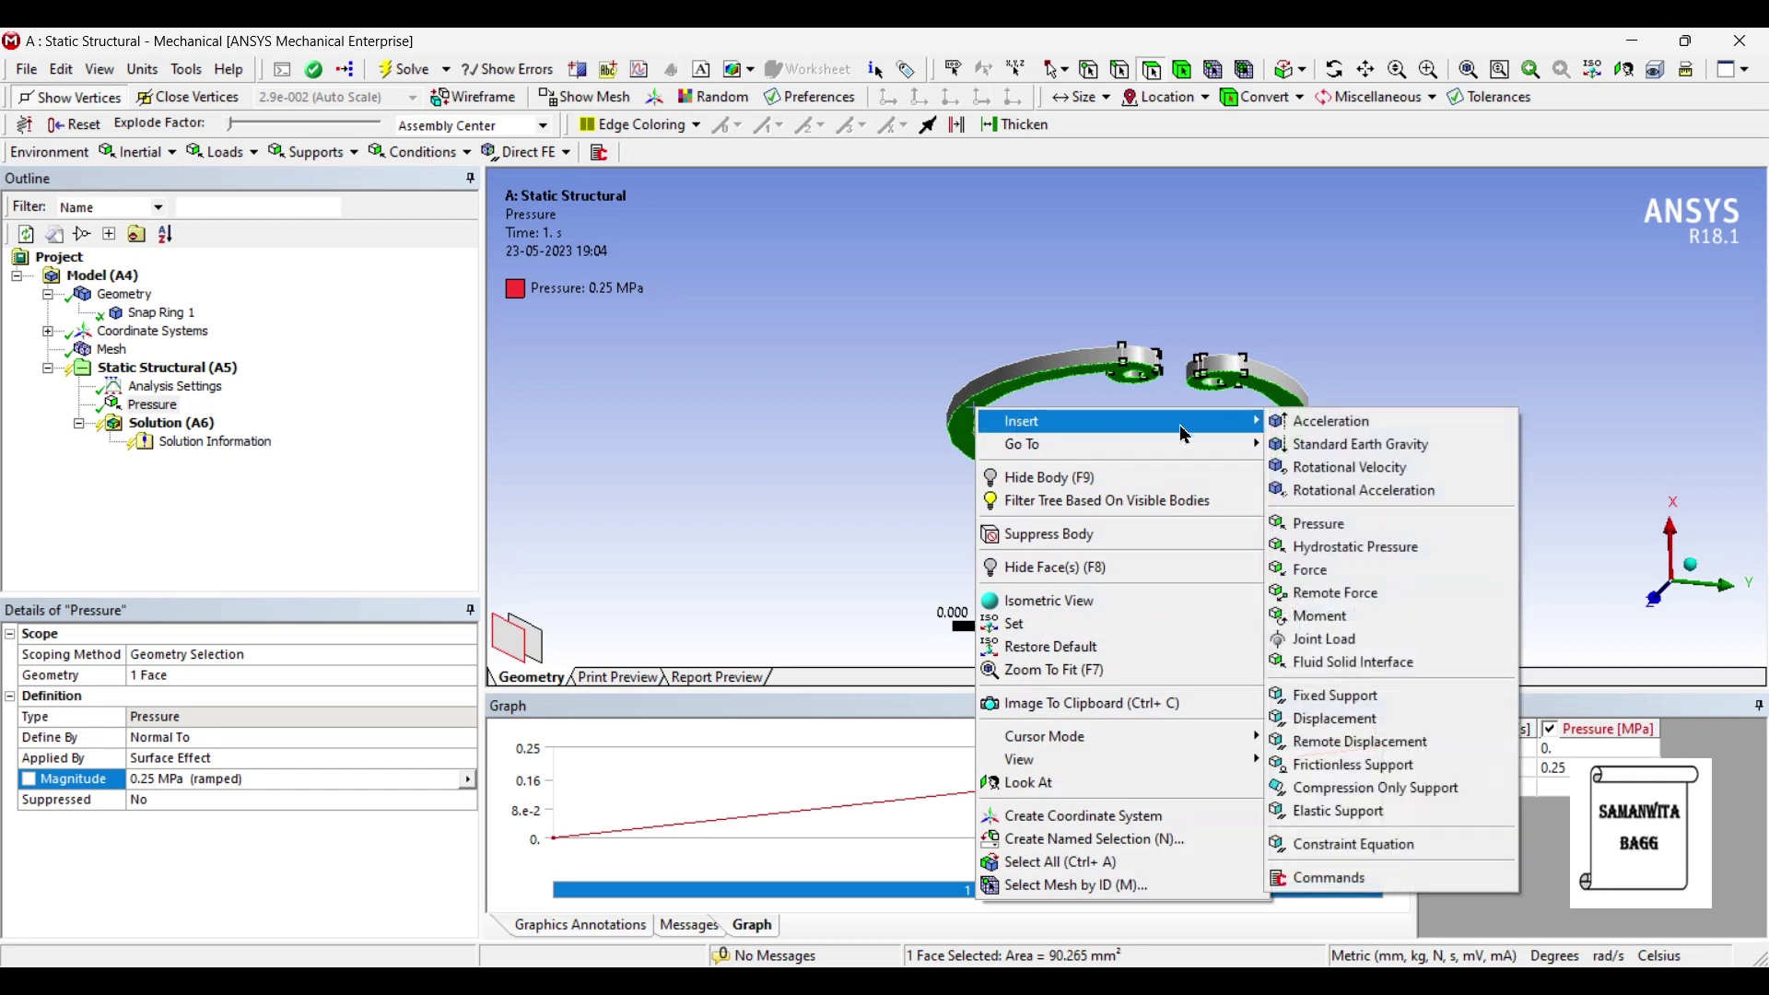
left_click(1368, 695)
middle_click_drag(1105, 430, 1099, 461)
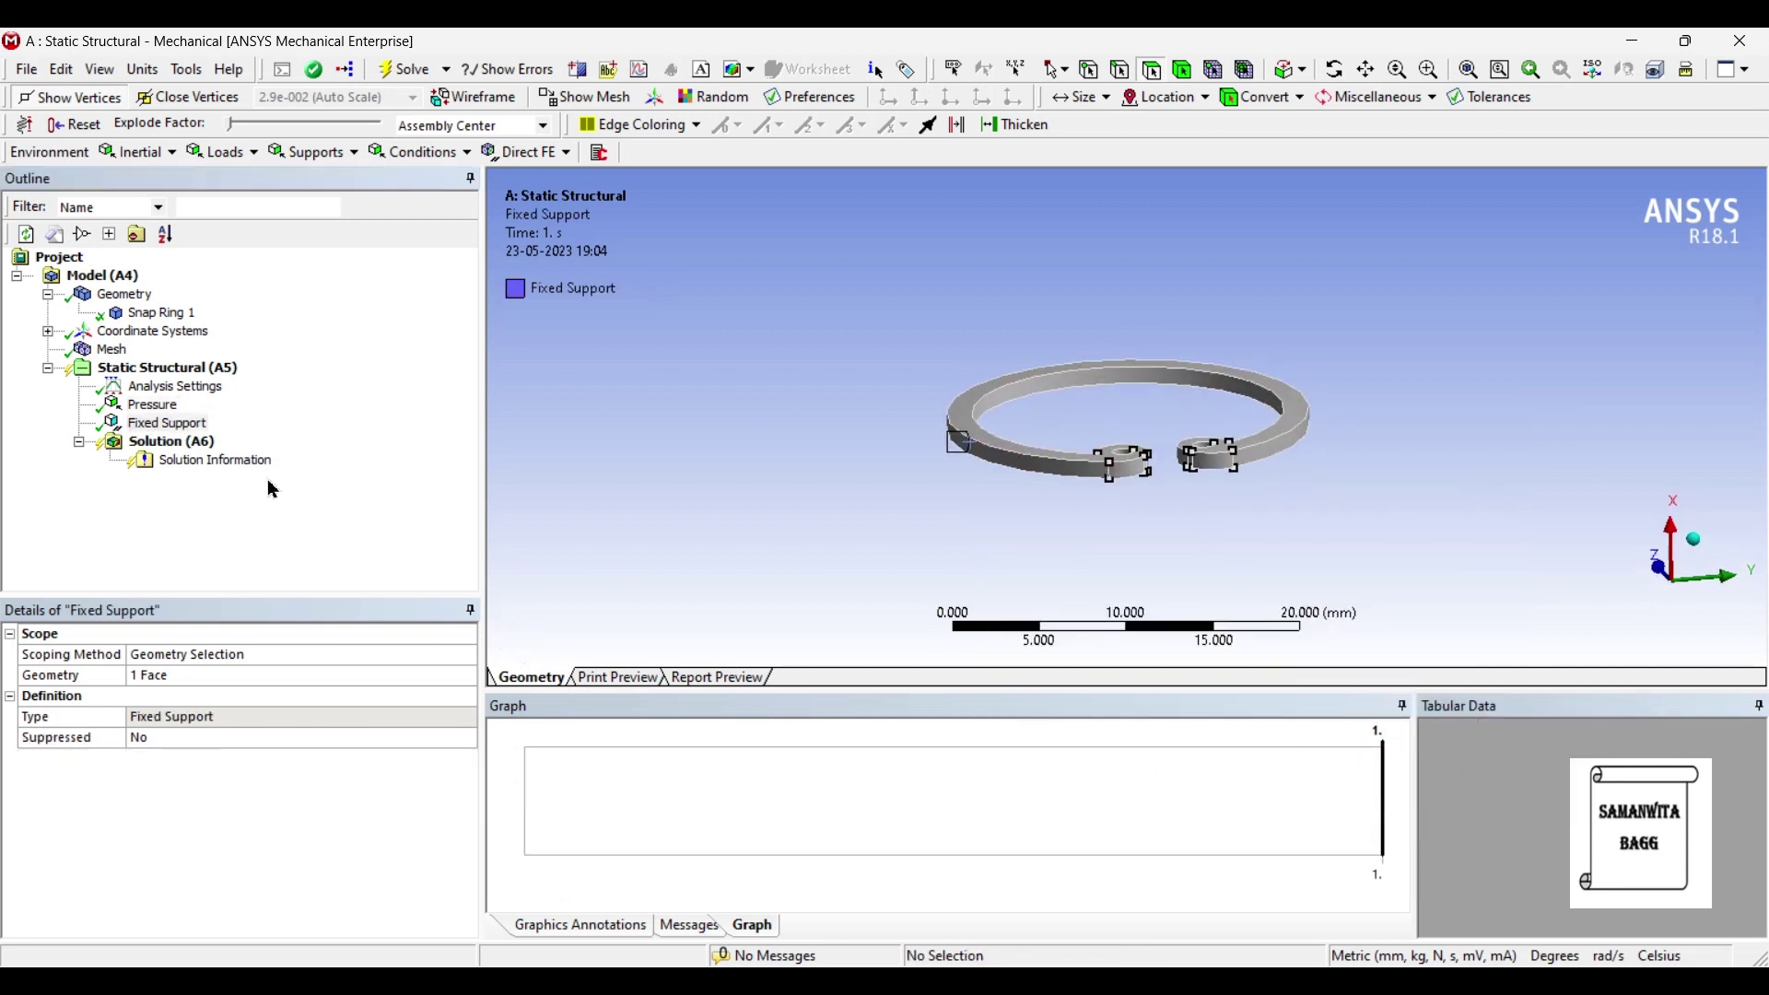
Step: Insert a Total Deformation result under Solution
left_click(196, 451)
right_click(196, 451)
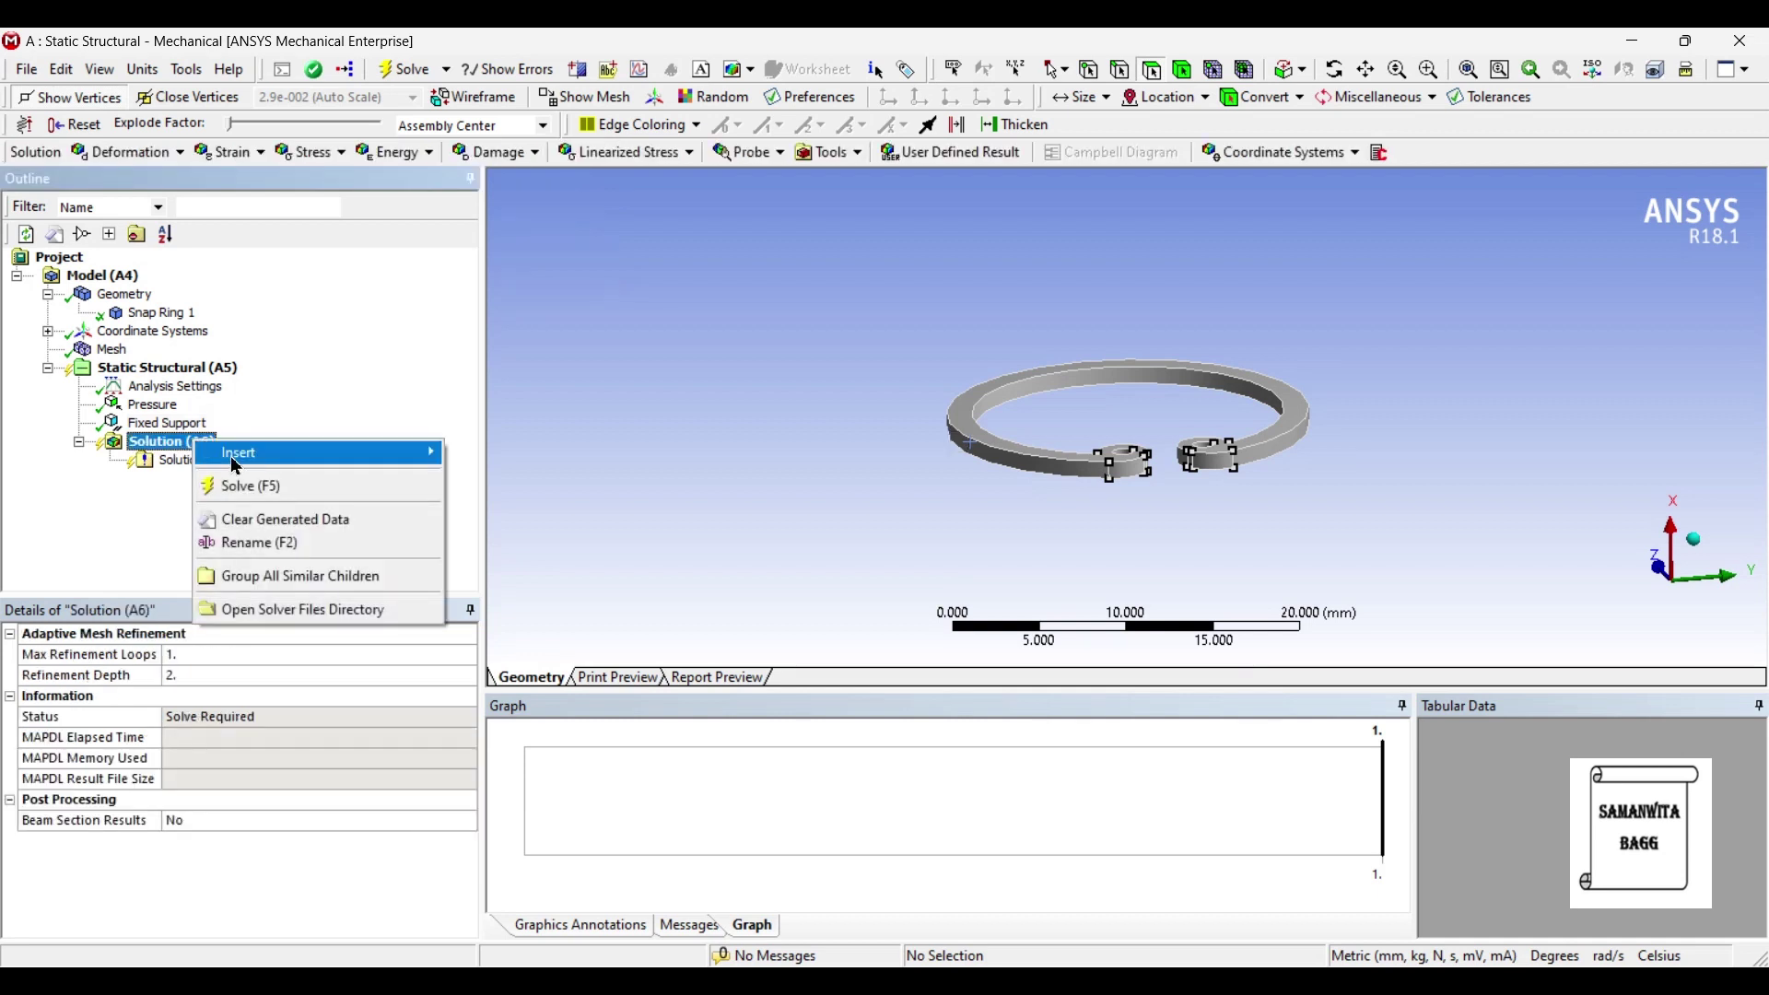
mouse_move(277, 452)
mouse_move(521, 461)
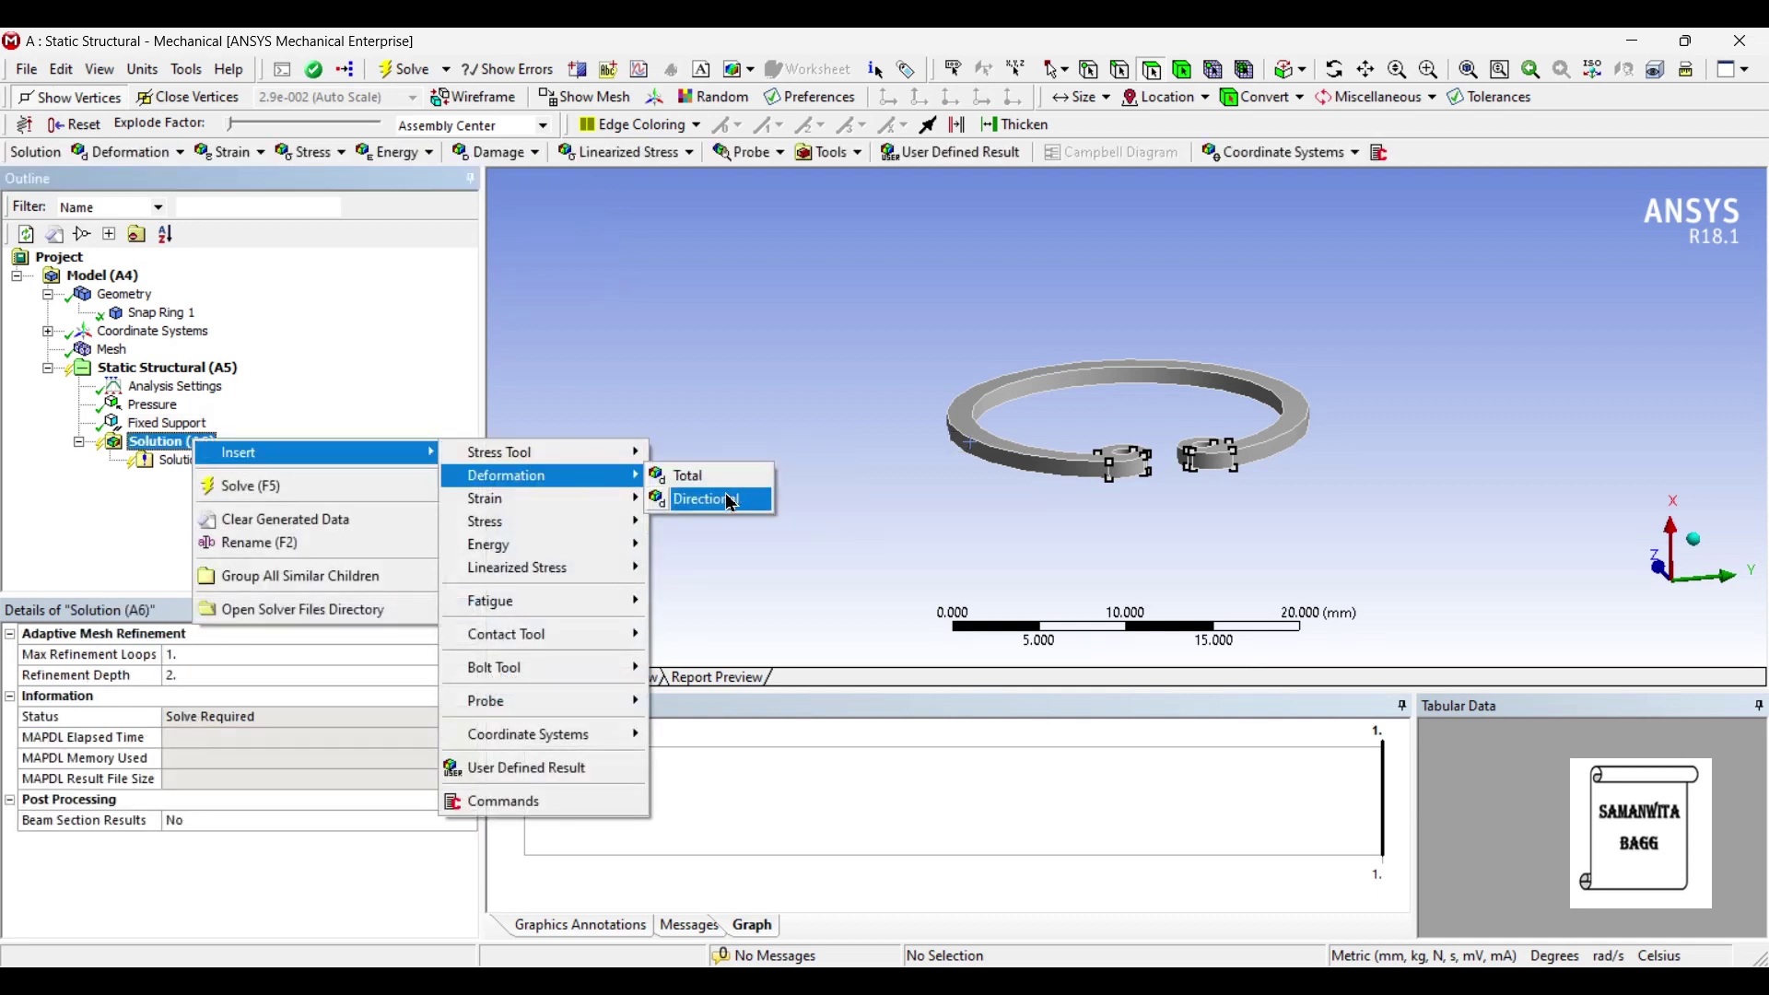
left_click(689, 474)
Step: Insert Equivalent Elastic Strain and Equivalent Stress results under Solution
right_click(184, 442)
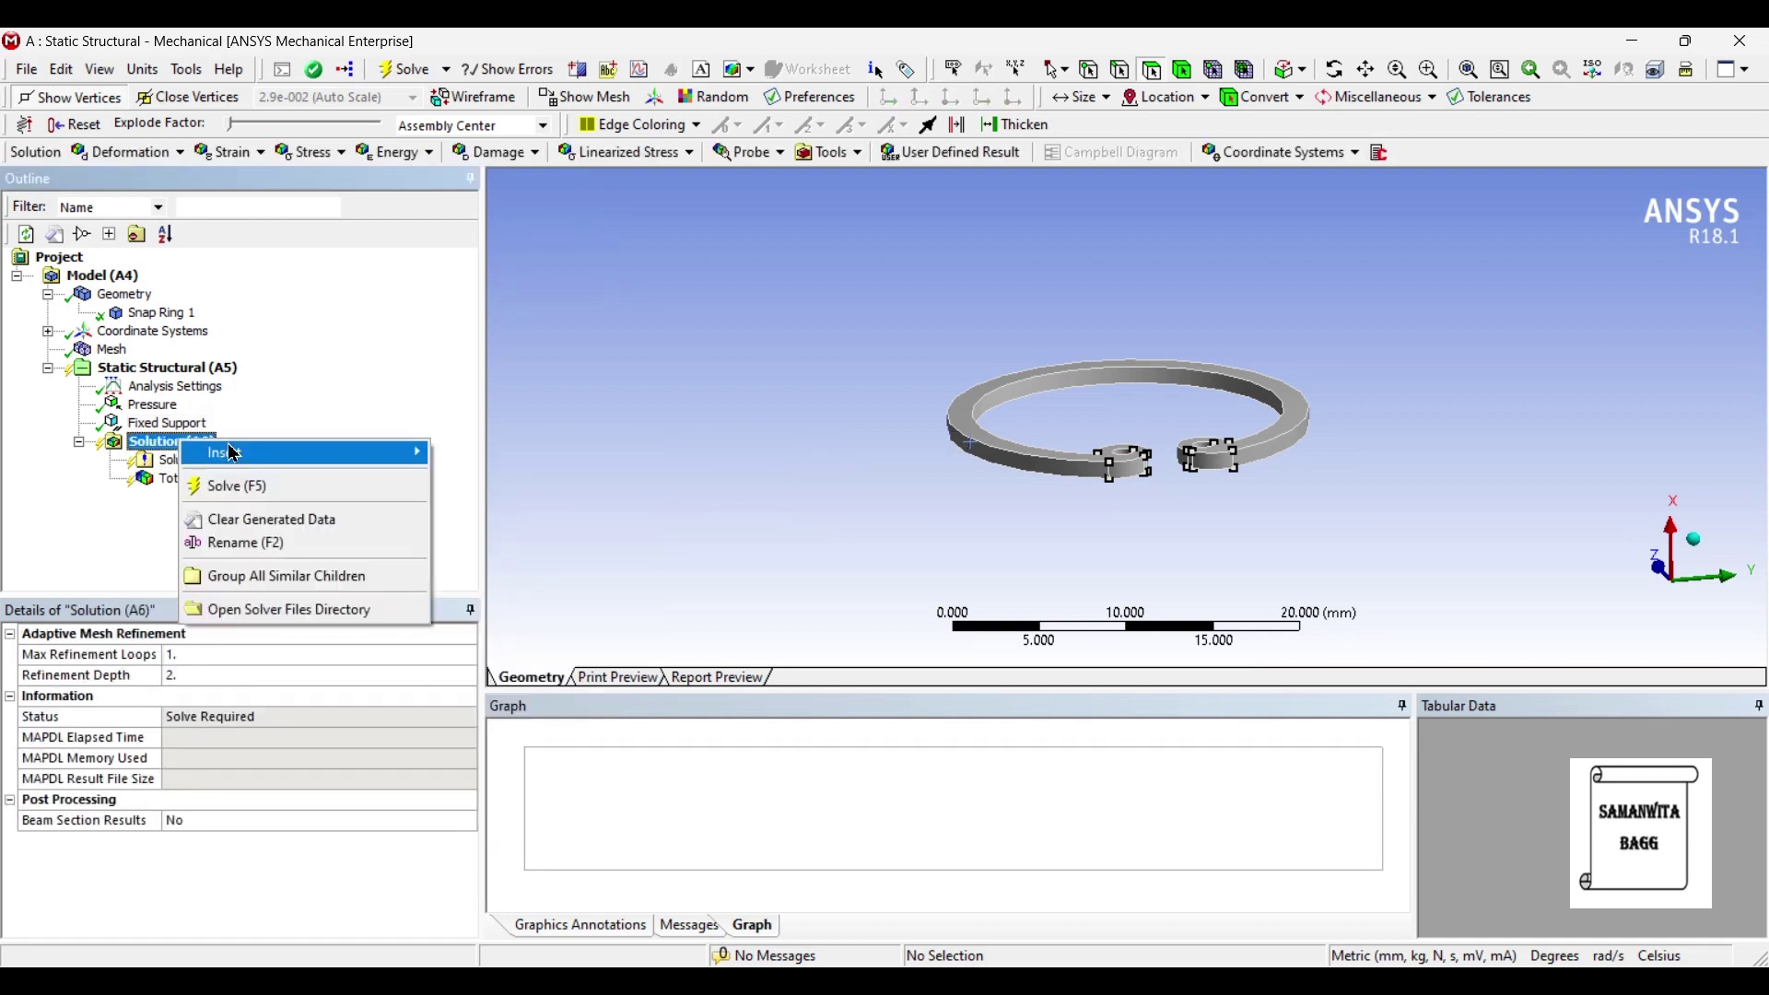
mouse_move(276, 452)
mouse_move(540, 502)
left_click(714, 387)
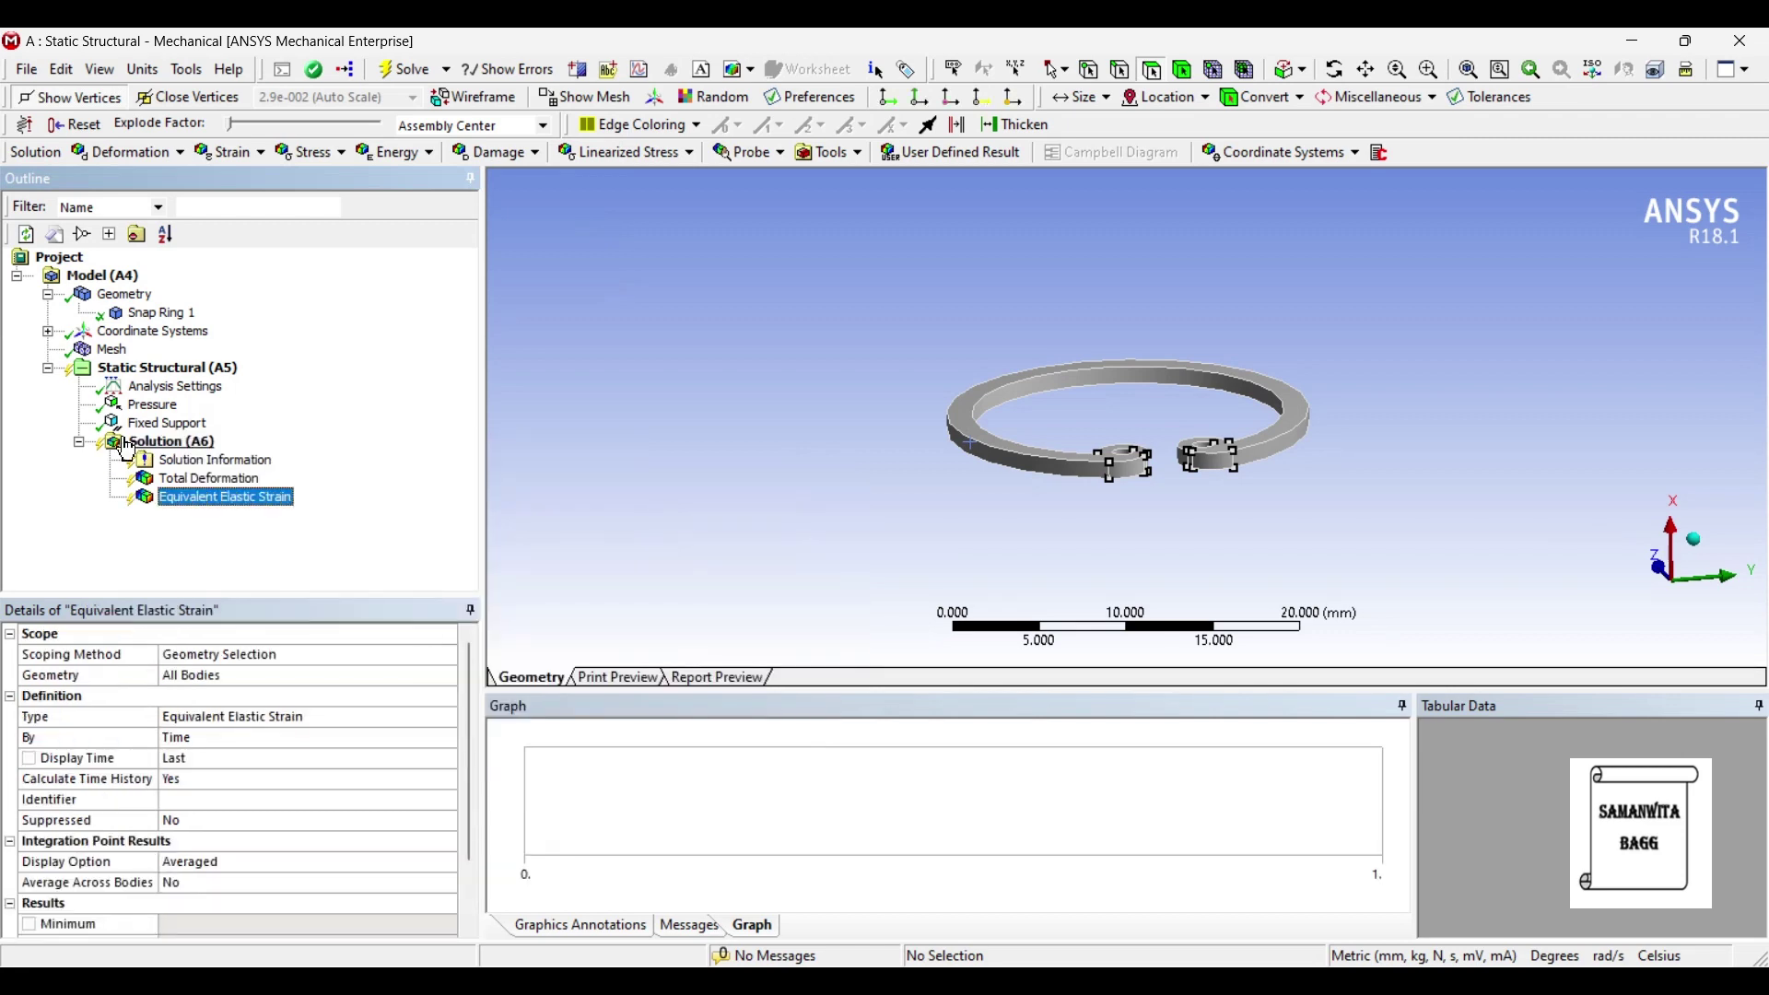
right_click(168, 442)
mouse_move(223, 455)
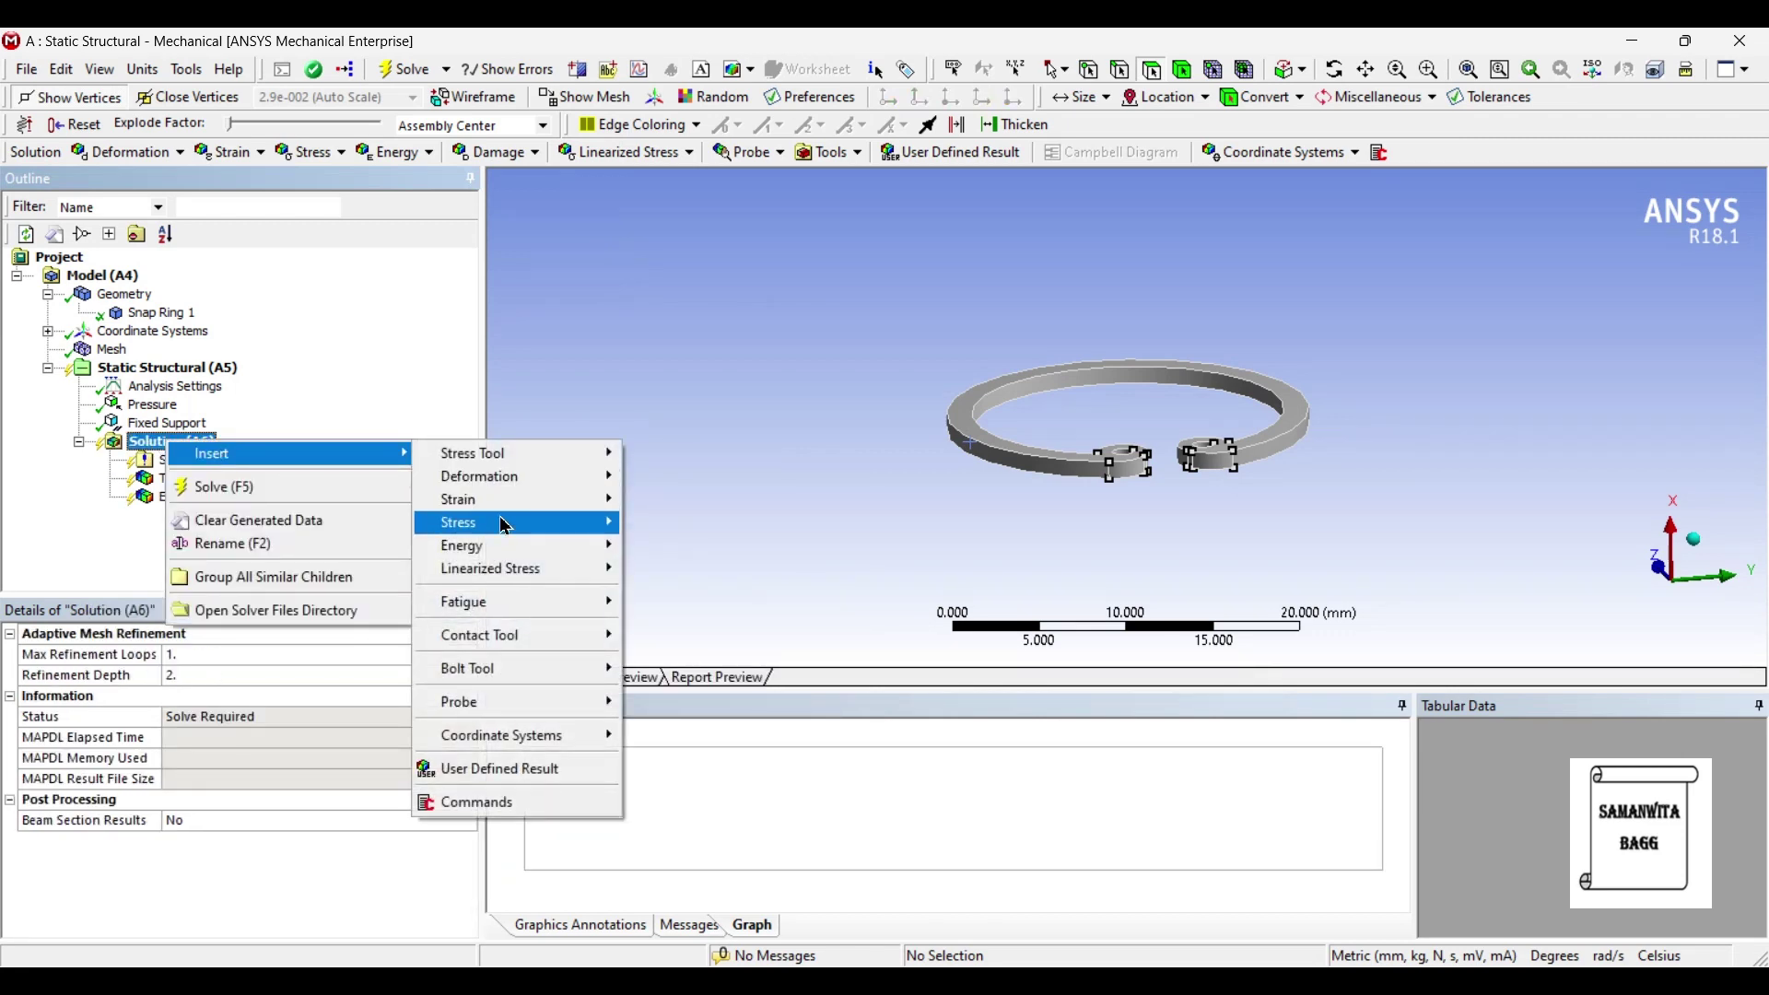
mouse_move(544, 522)
left_click(678, 525)
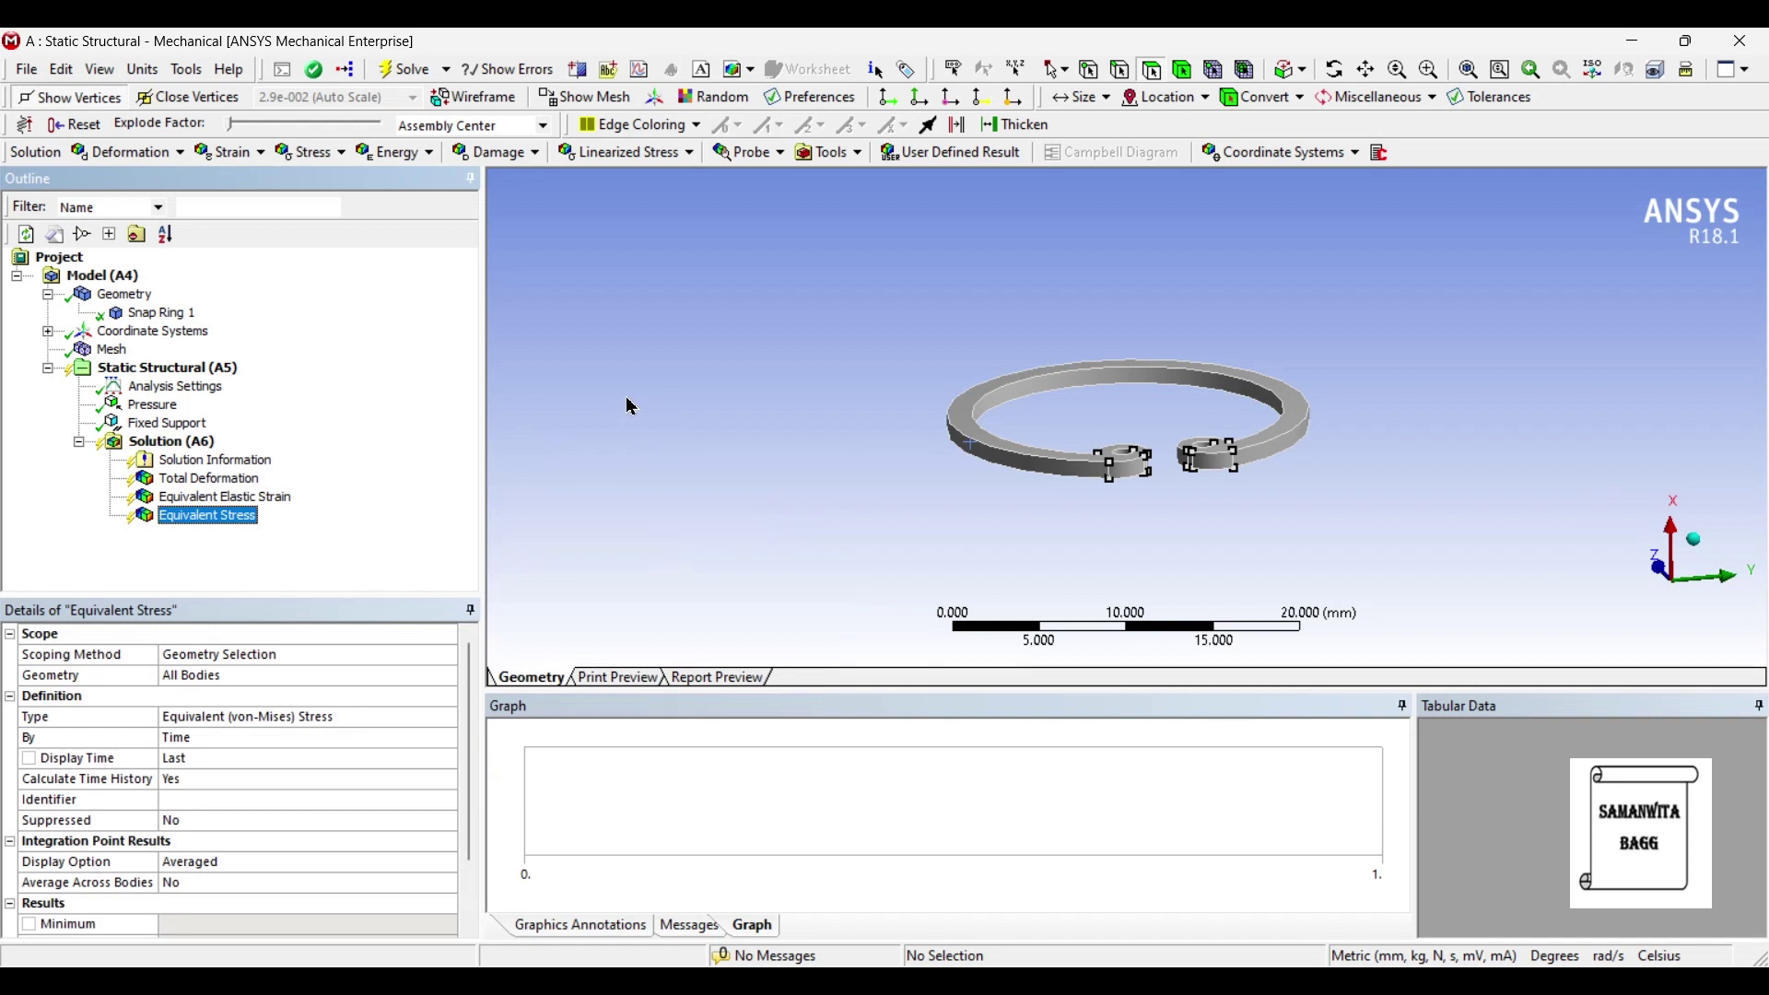
Step: Add a Stress Tool, expand it to show Safety Factor, and solve the analysis
left_click(832, 154)
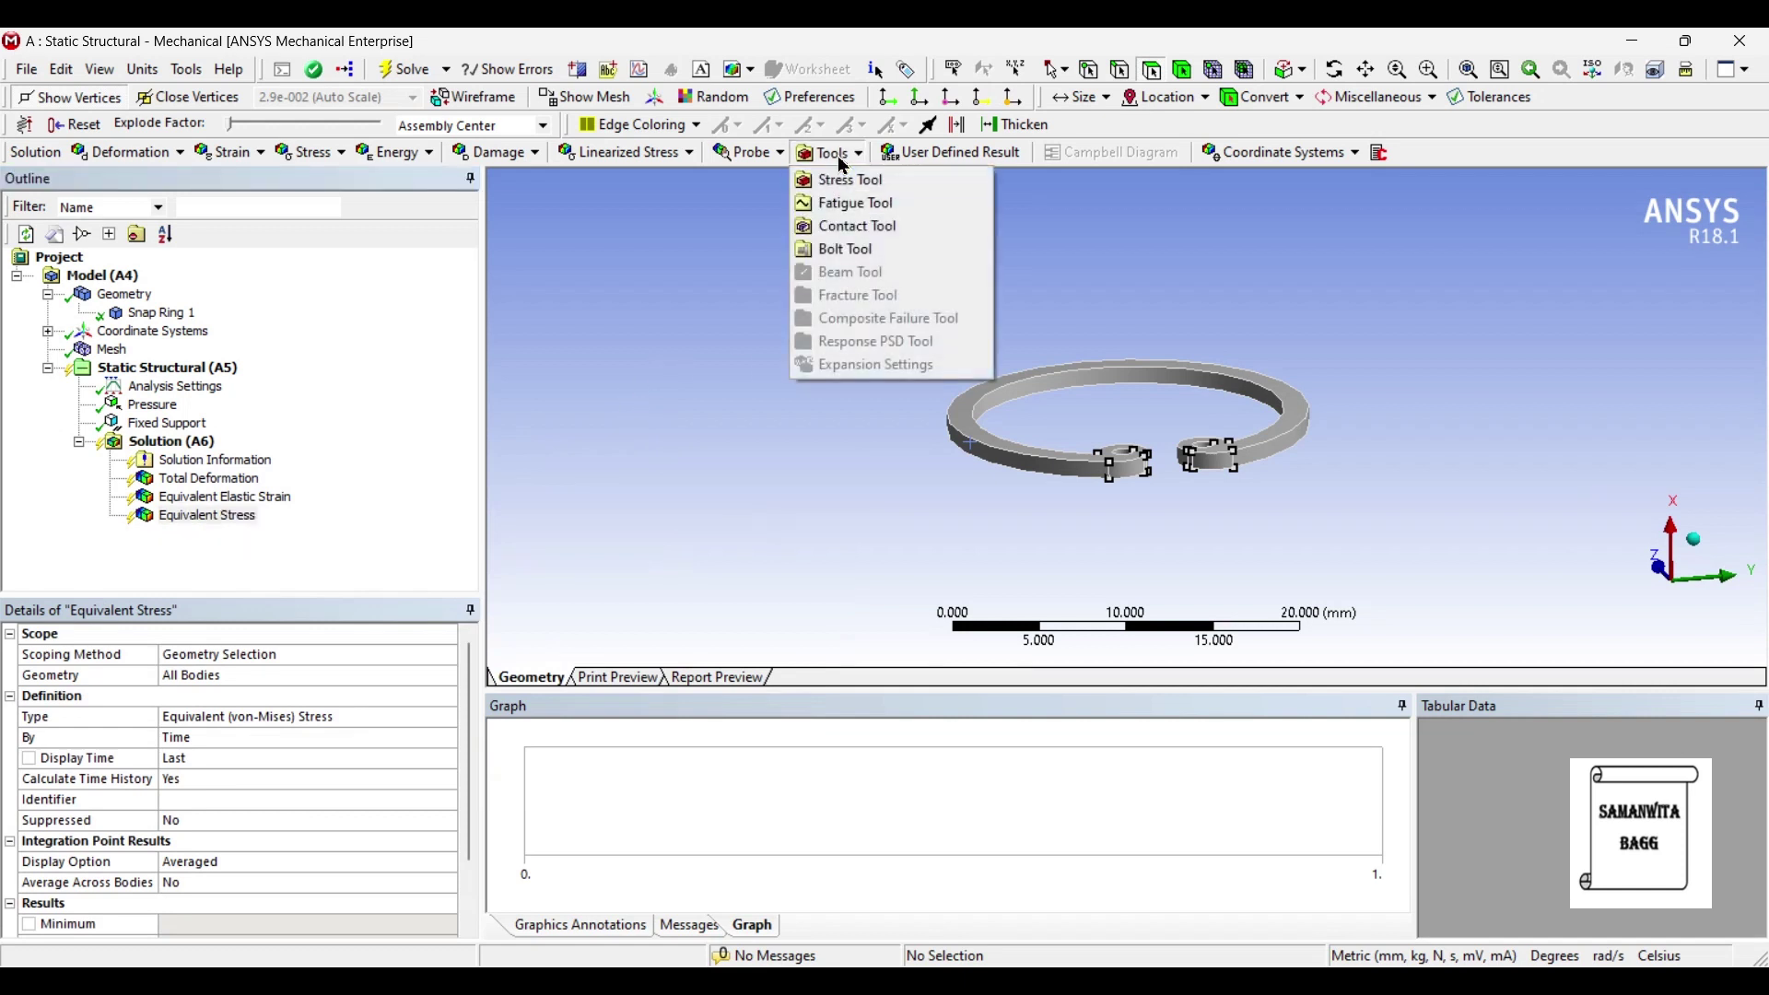
left_click(849, 181)
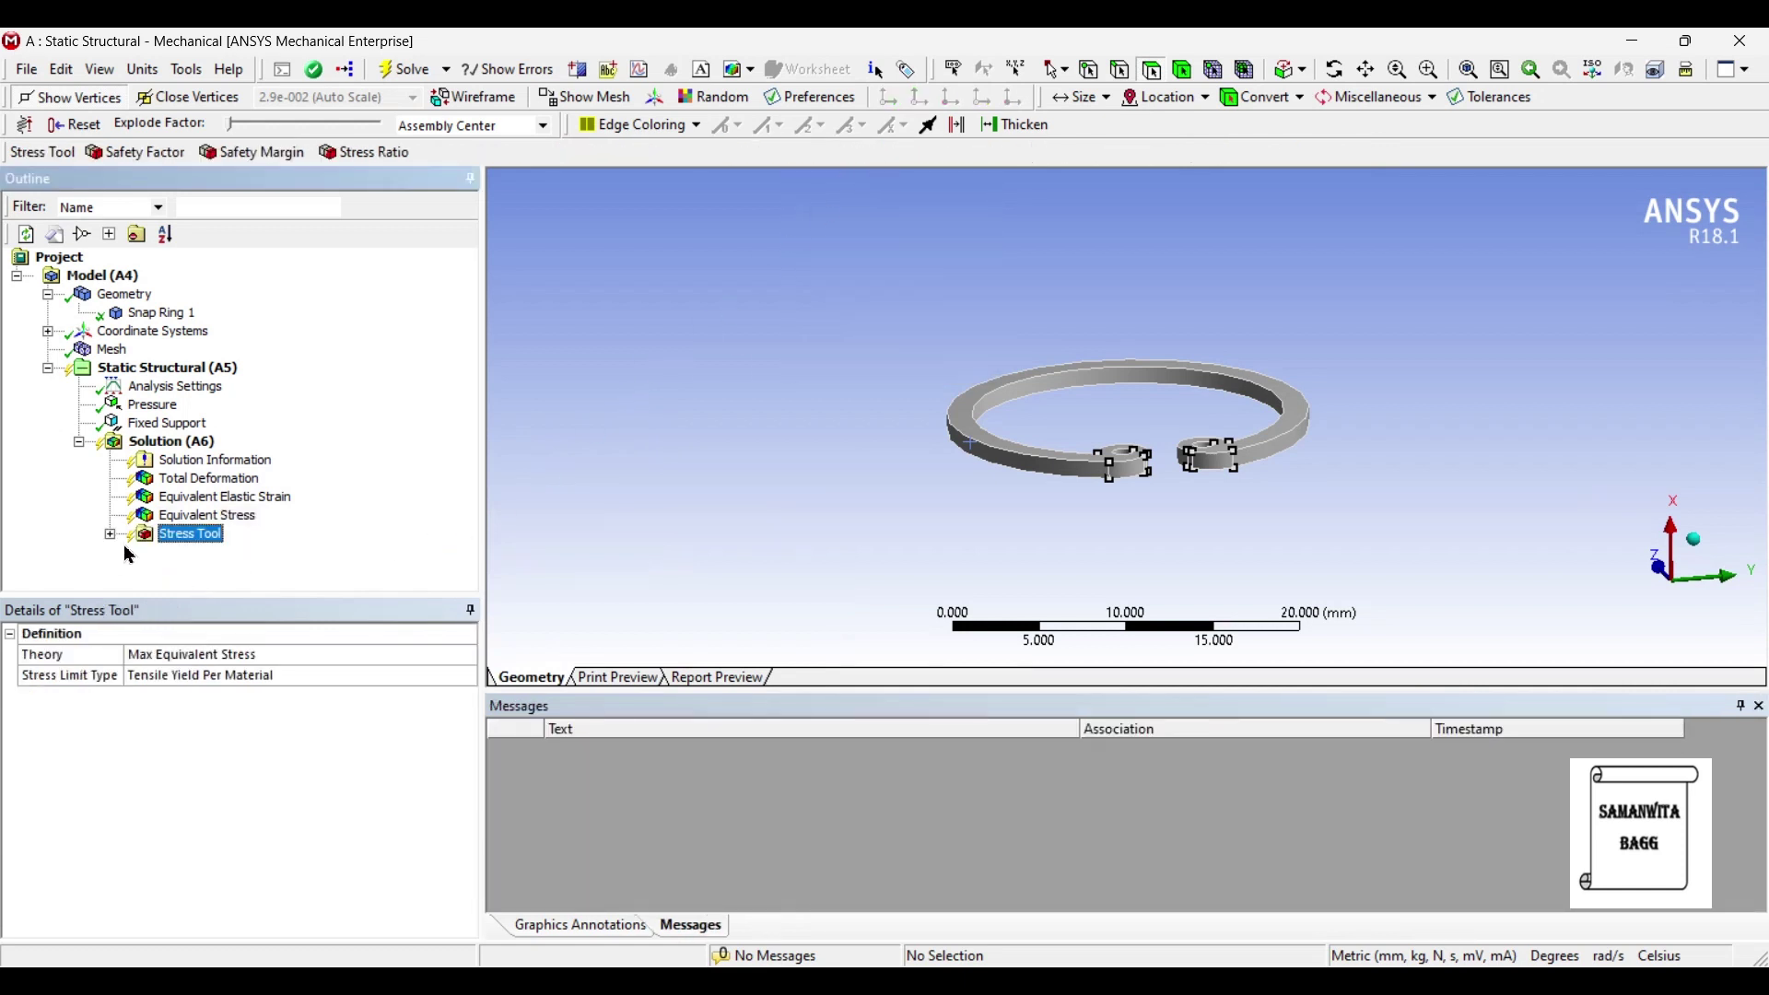
left_click(110, 535)
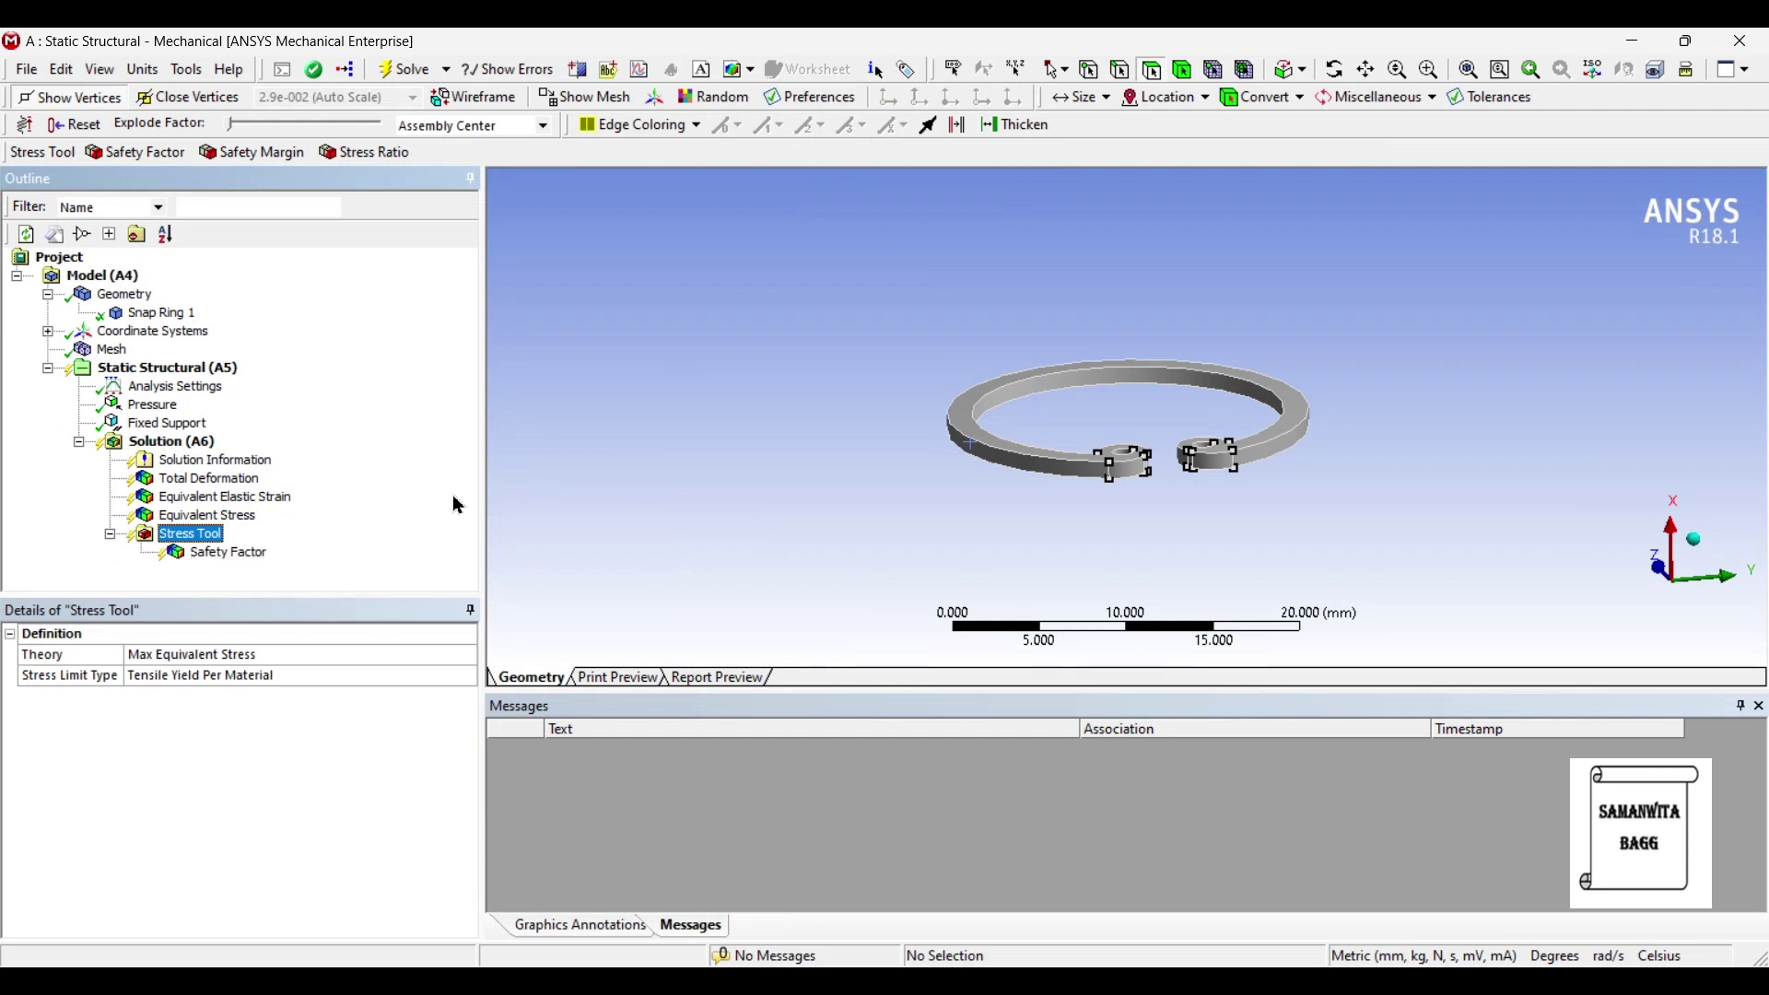
left_click(175, 444)
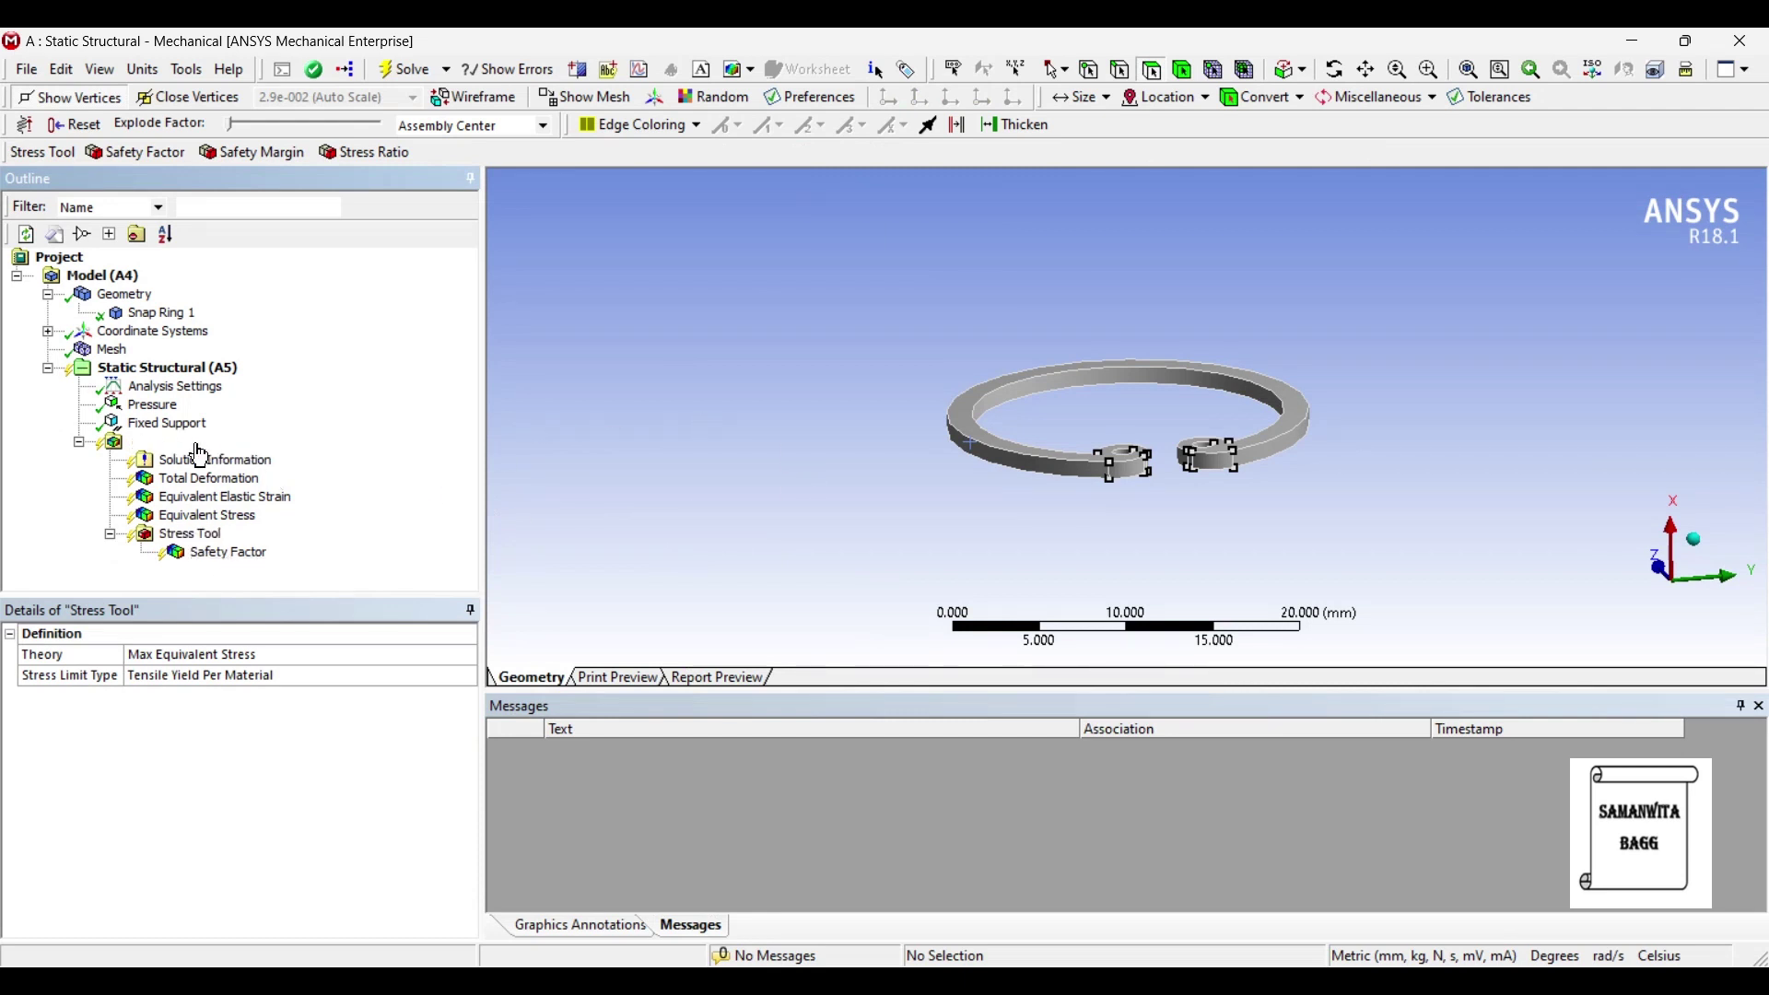
left_click(399, 70)
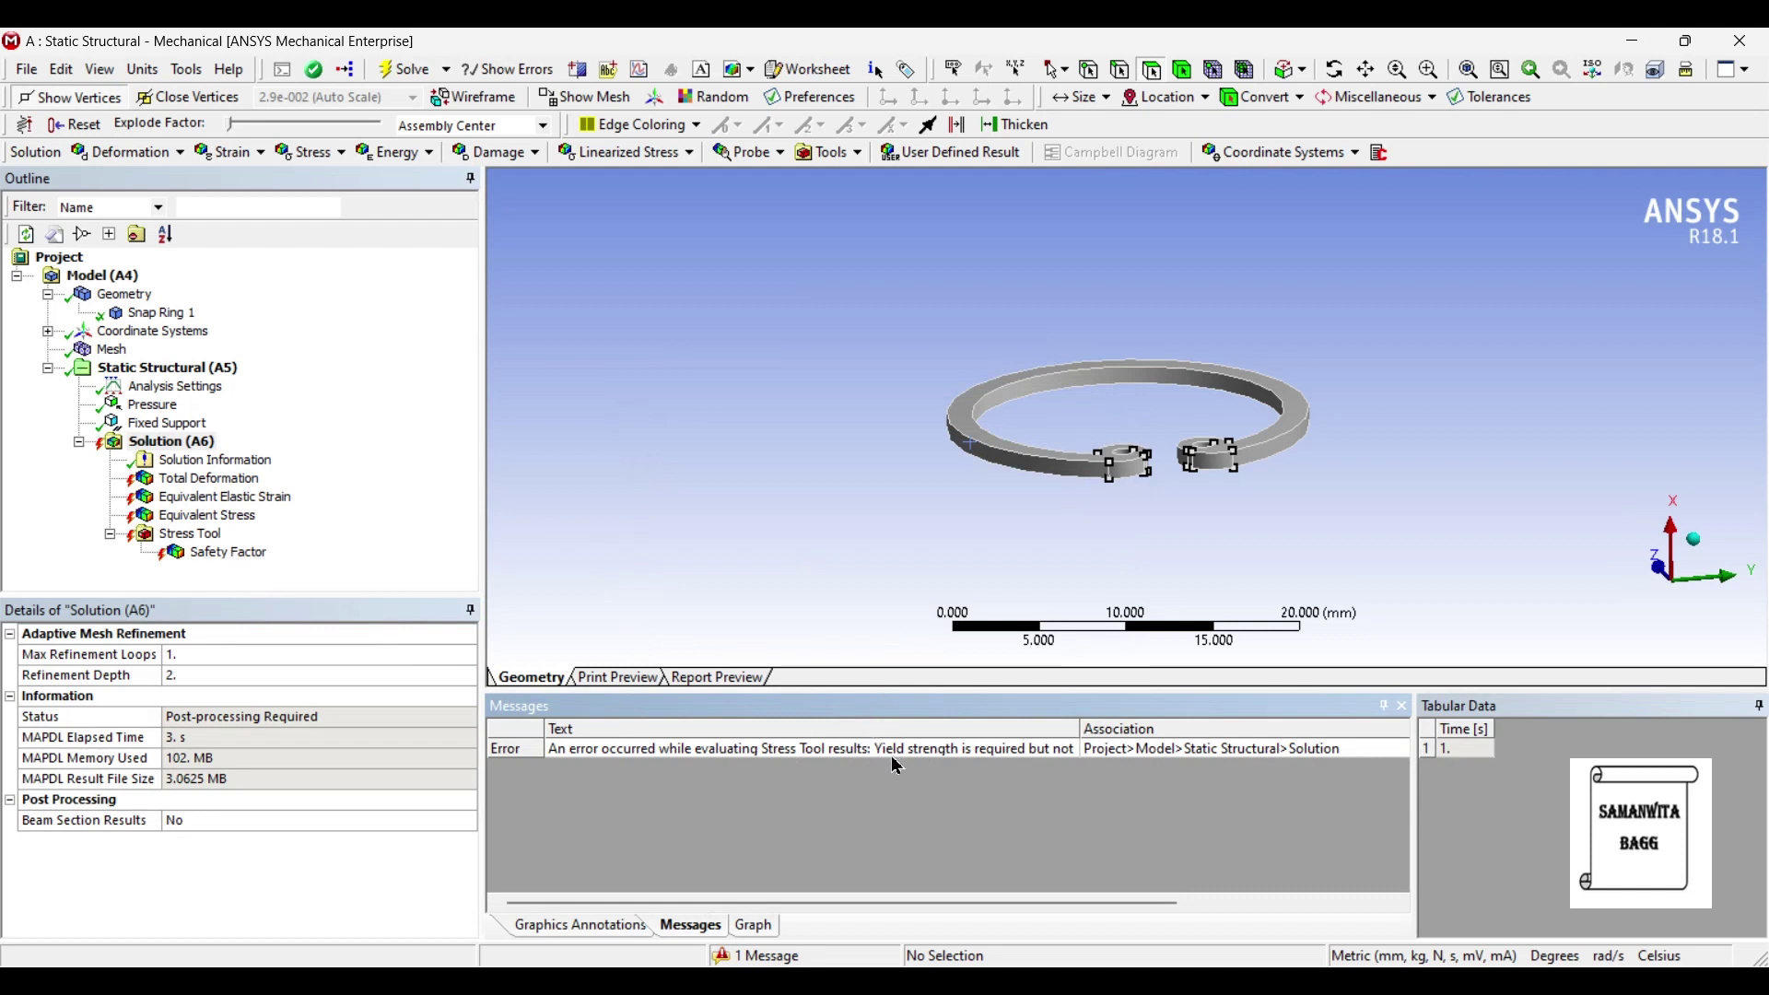
Step: Read the missing yield strength error from the Messages list and dismiss it
double_click(847, 764)
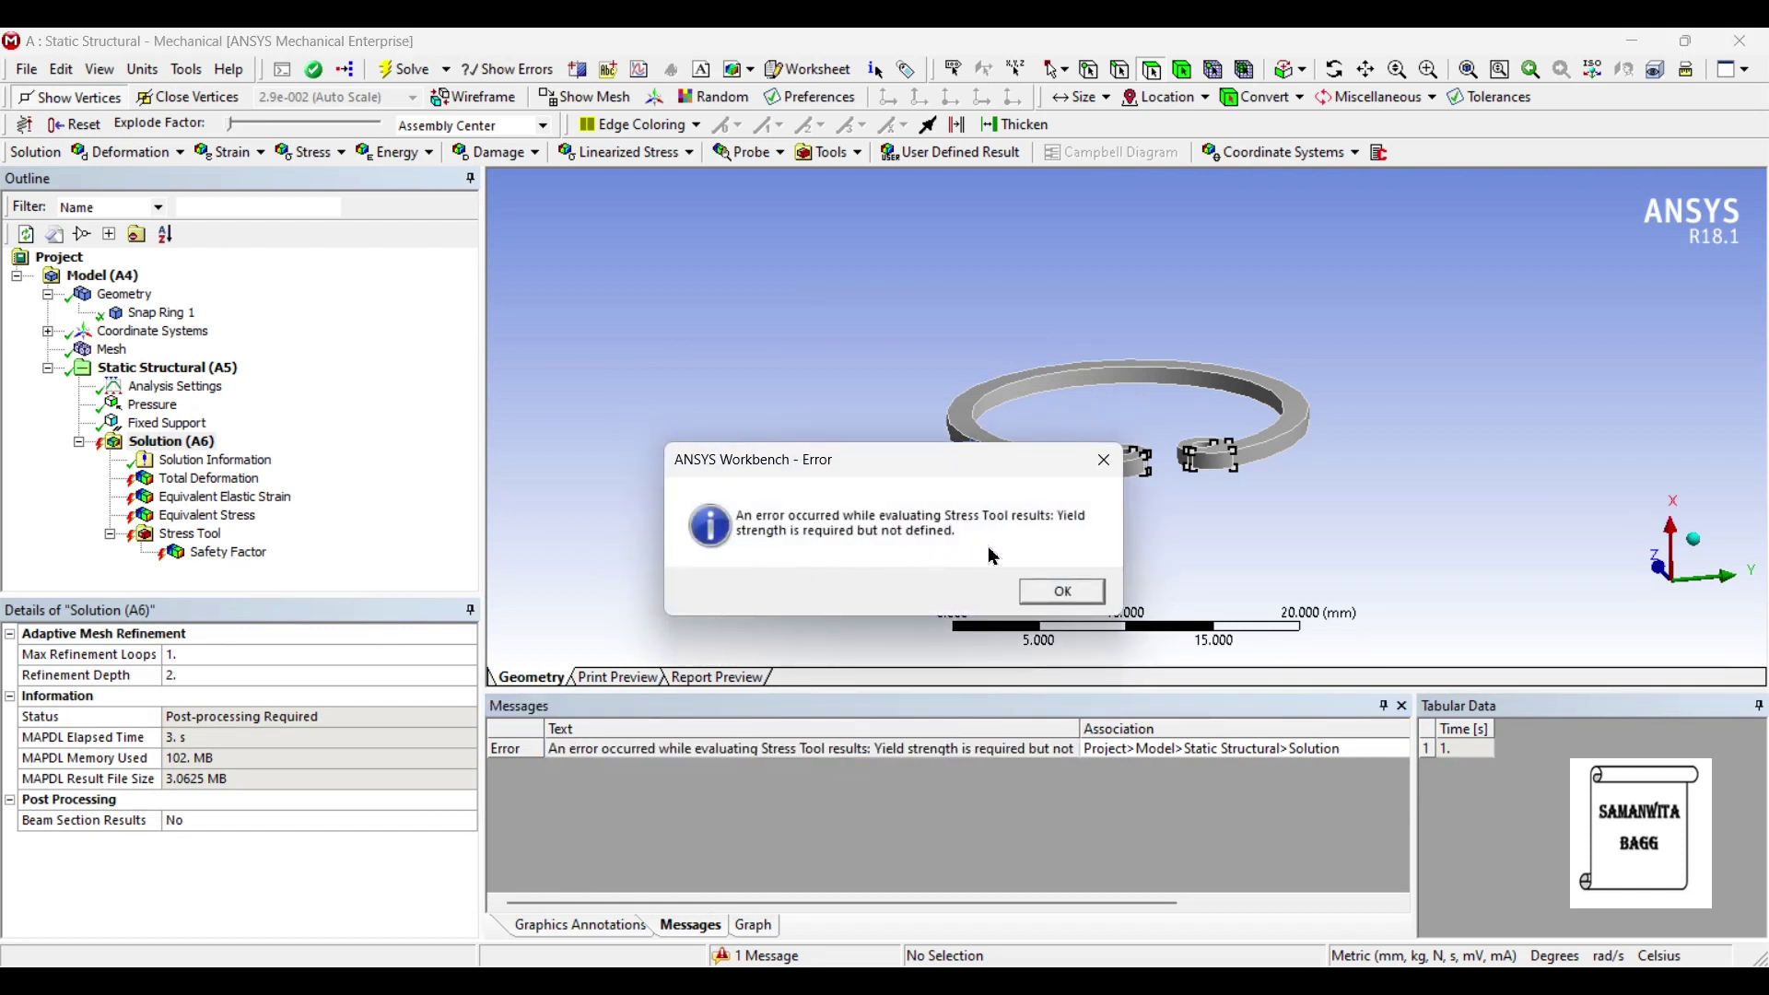
left_click(1060, 594)
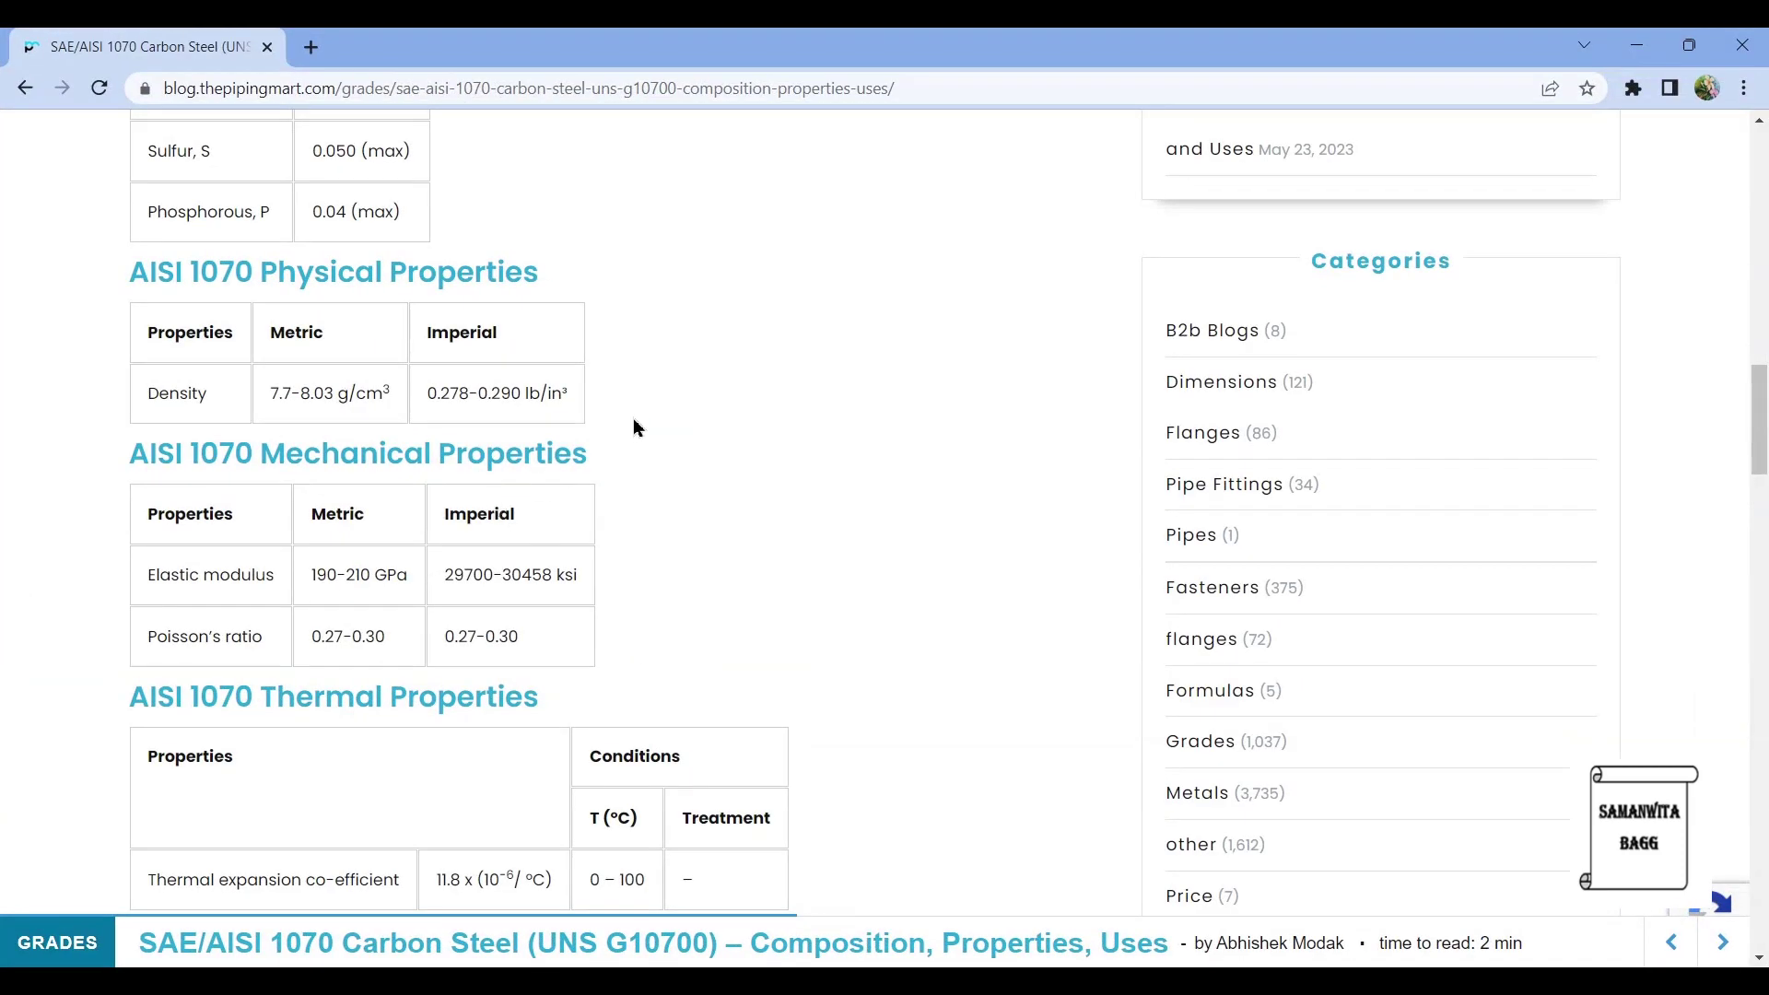
Step: Scroll through the AISI 1070 carbon steel property page in Chrome
scroll(856, 446, "down", 3)
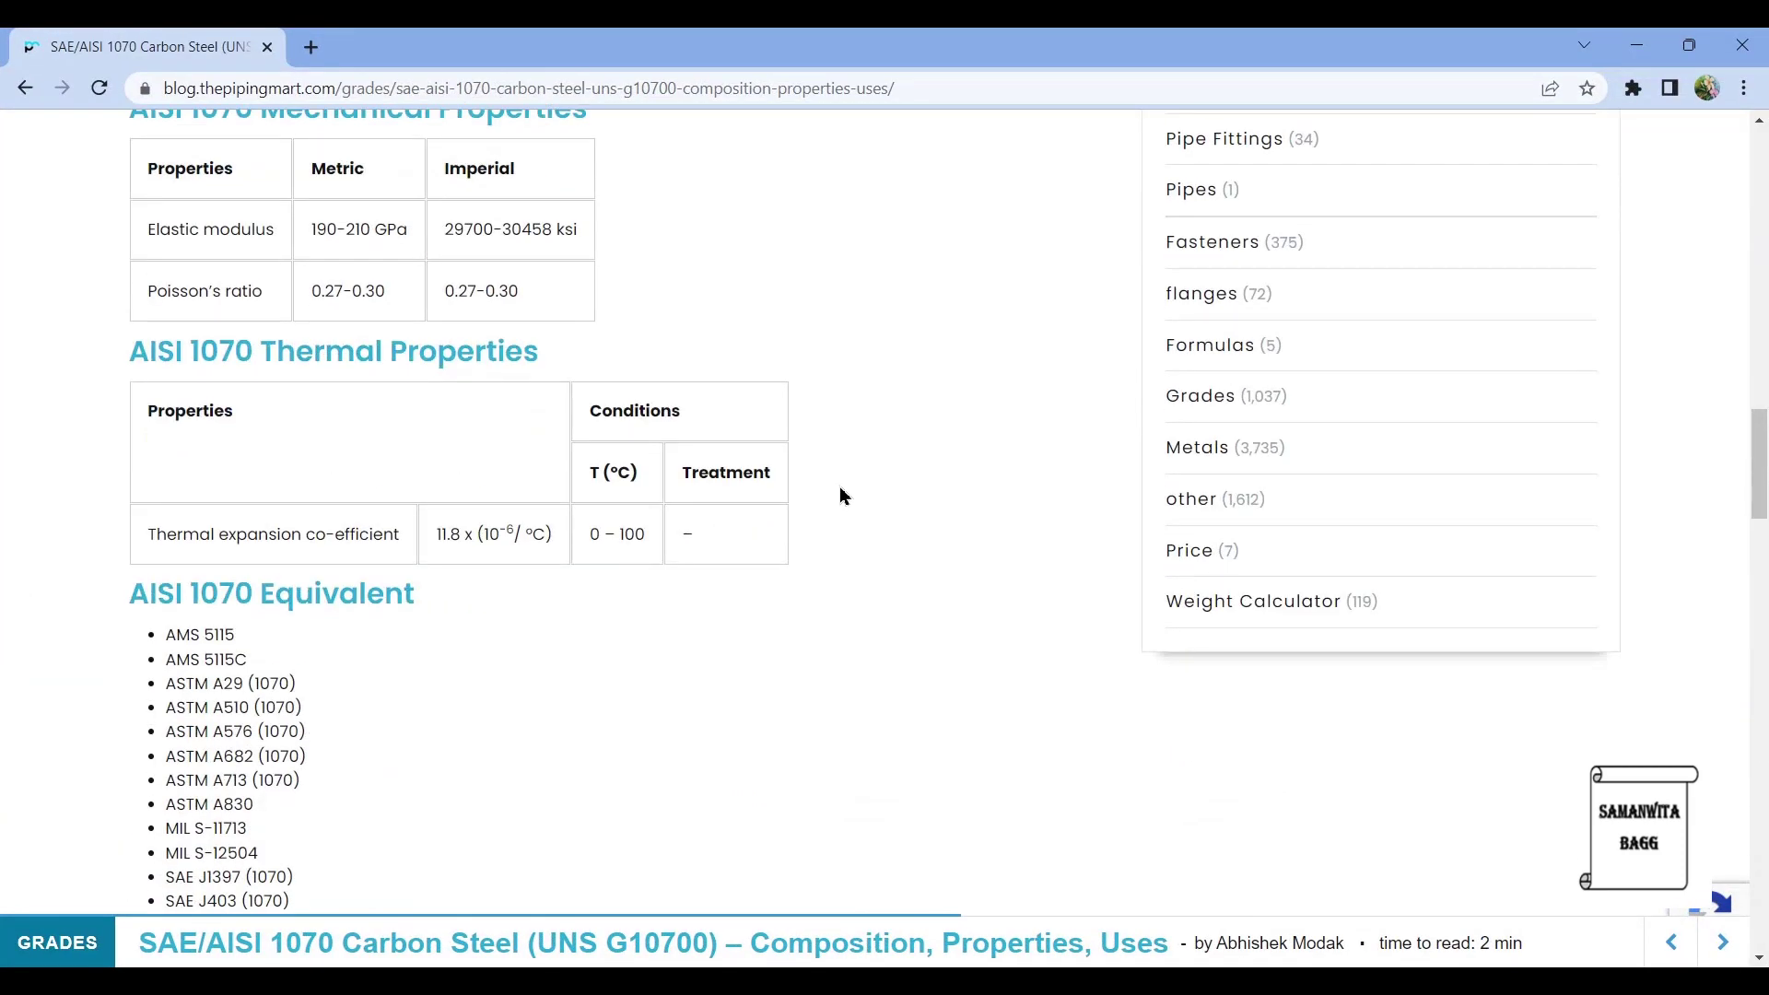
scroll(798, 568, "up", 5)
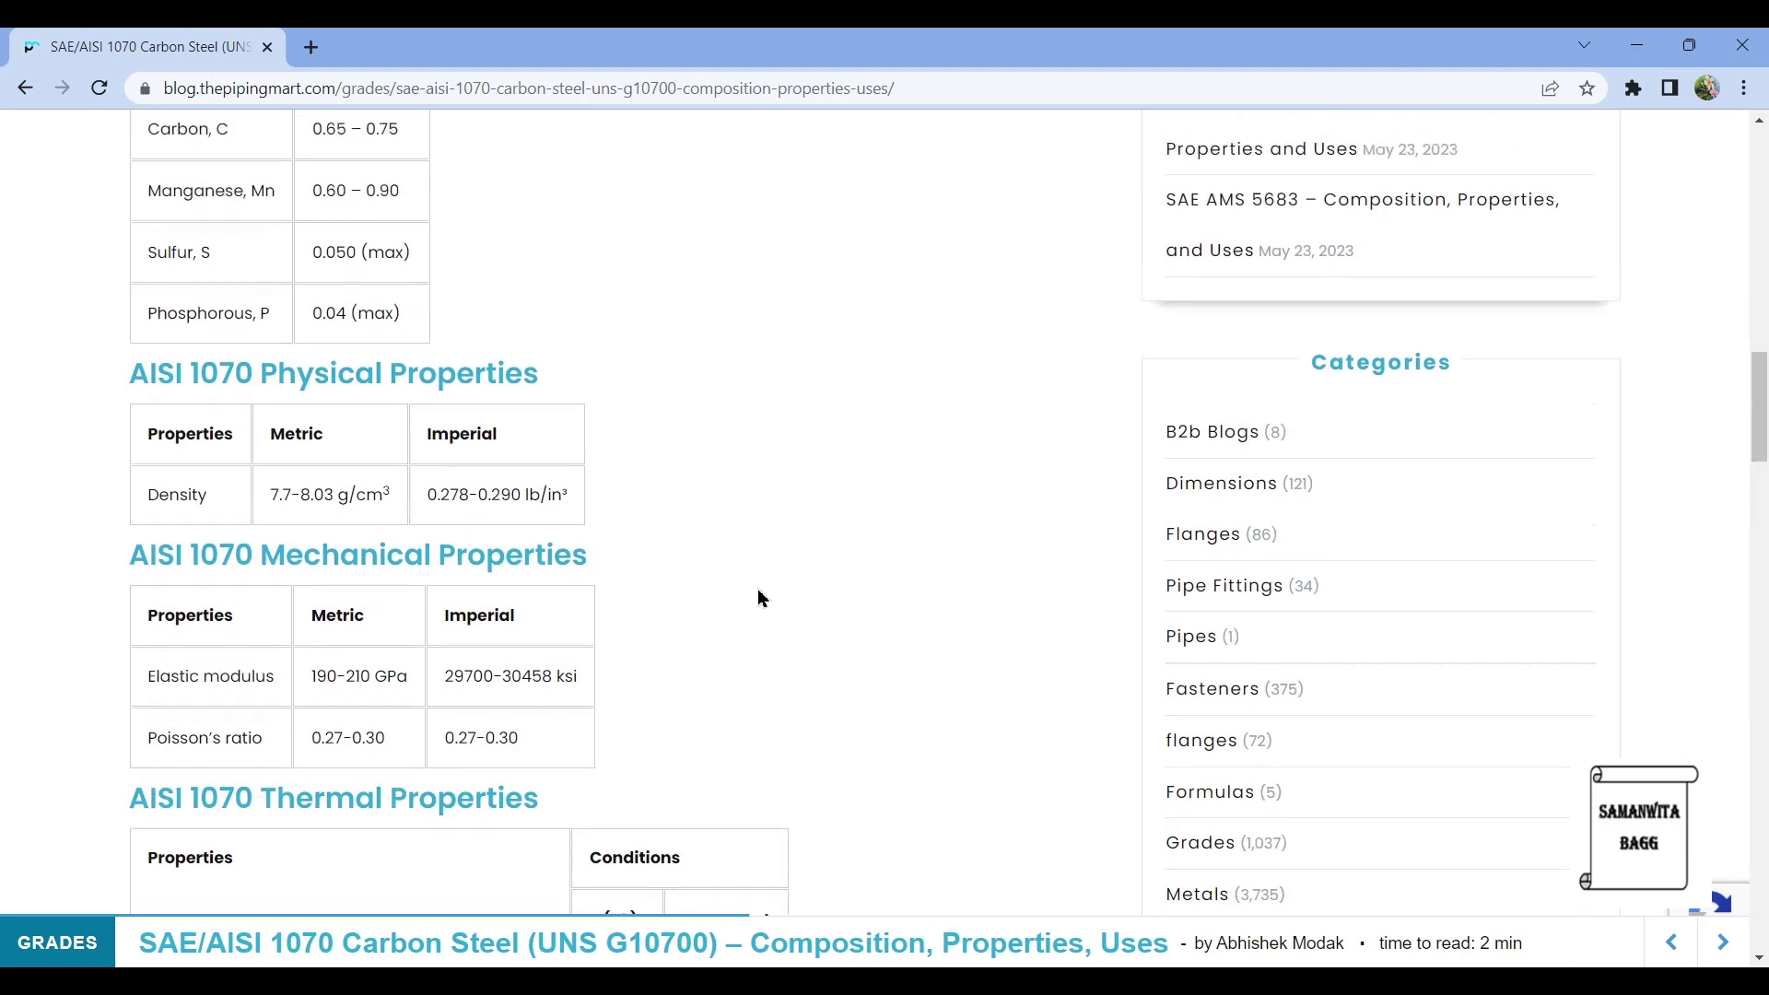
scroll(760, 598, "up", 6)
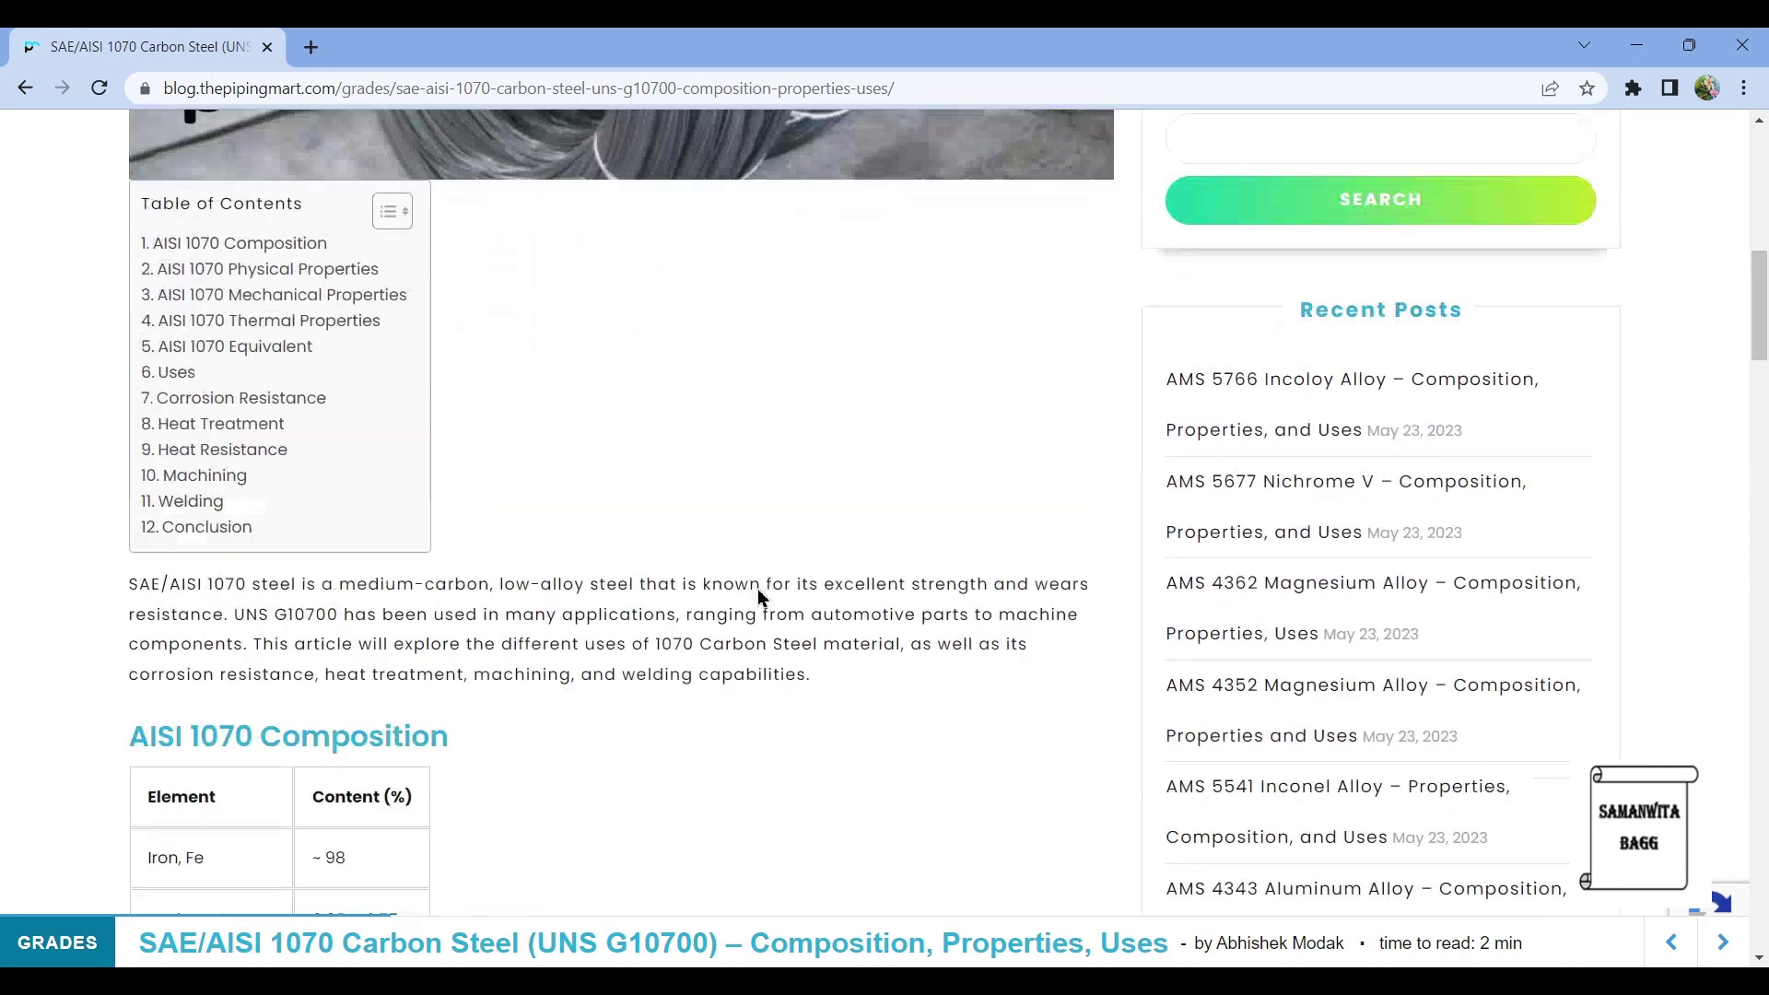
scroll(768, 589, "down", 9)
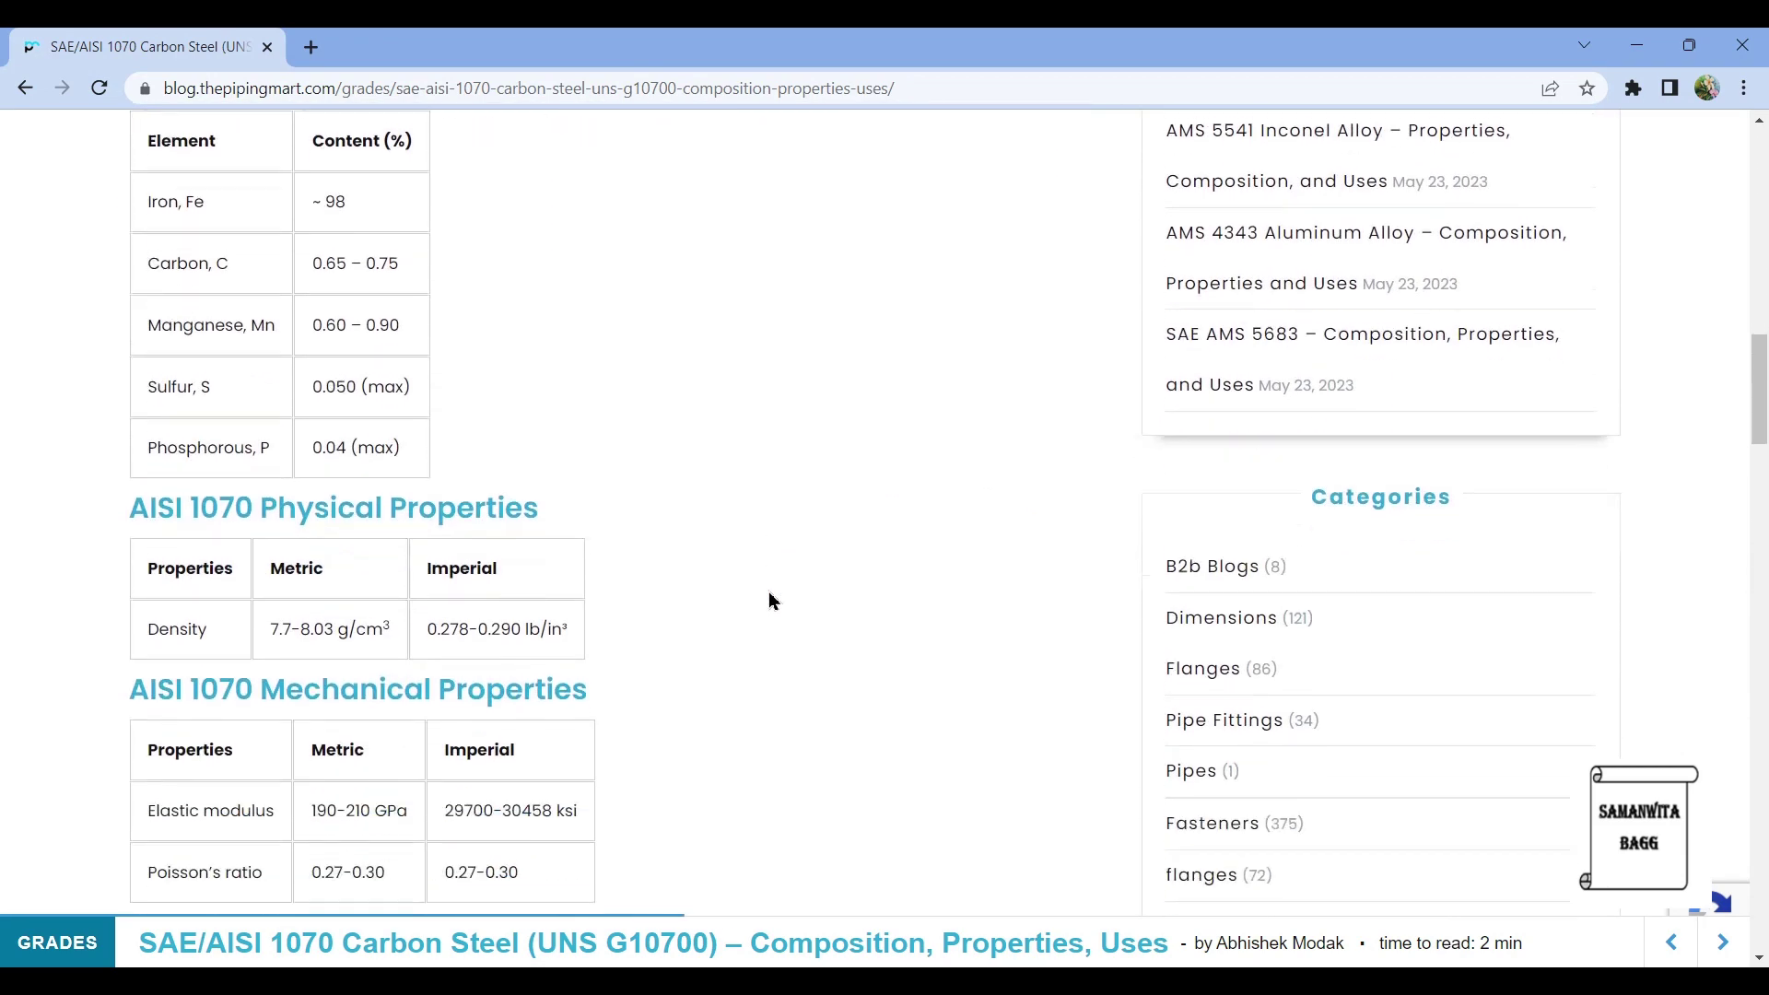
Step: Switch back to Workbench and show Carbon Steel's Engineering Data
key("alt+Tab")
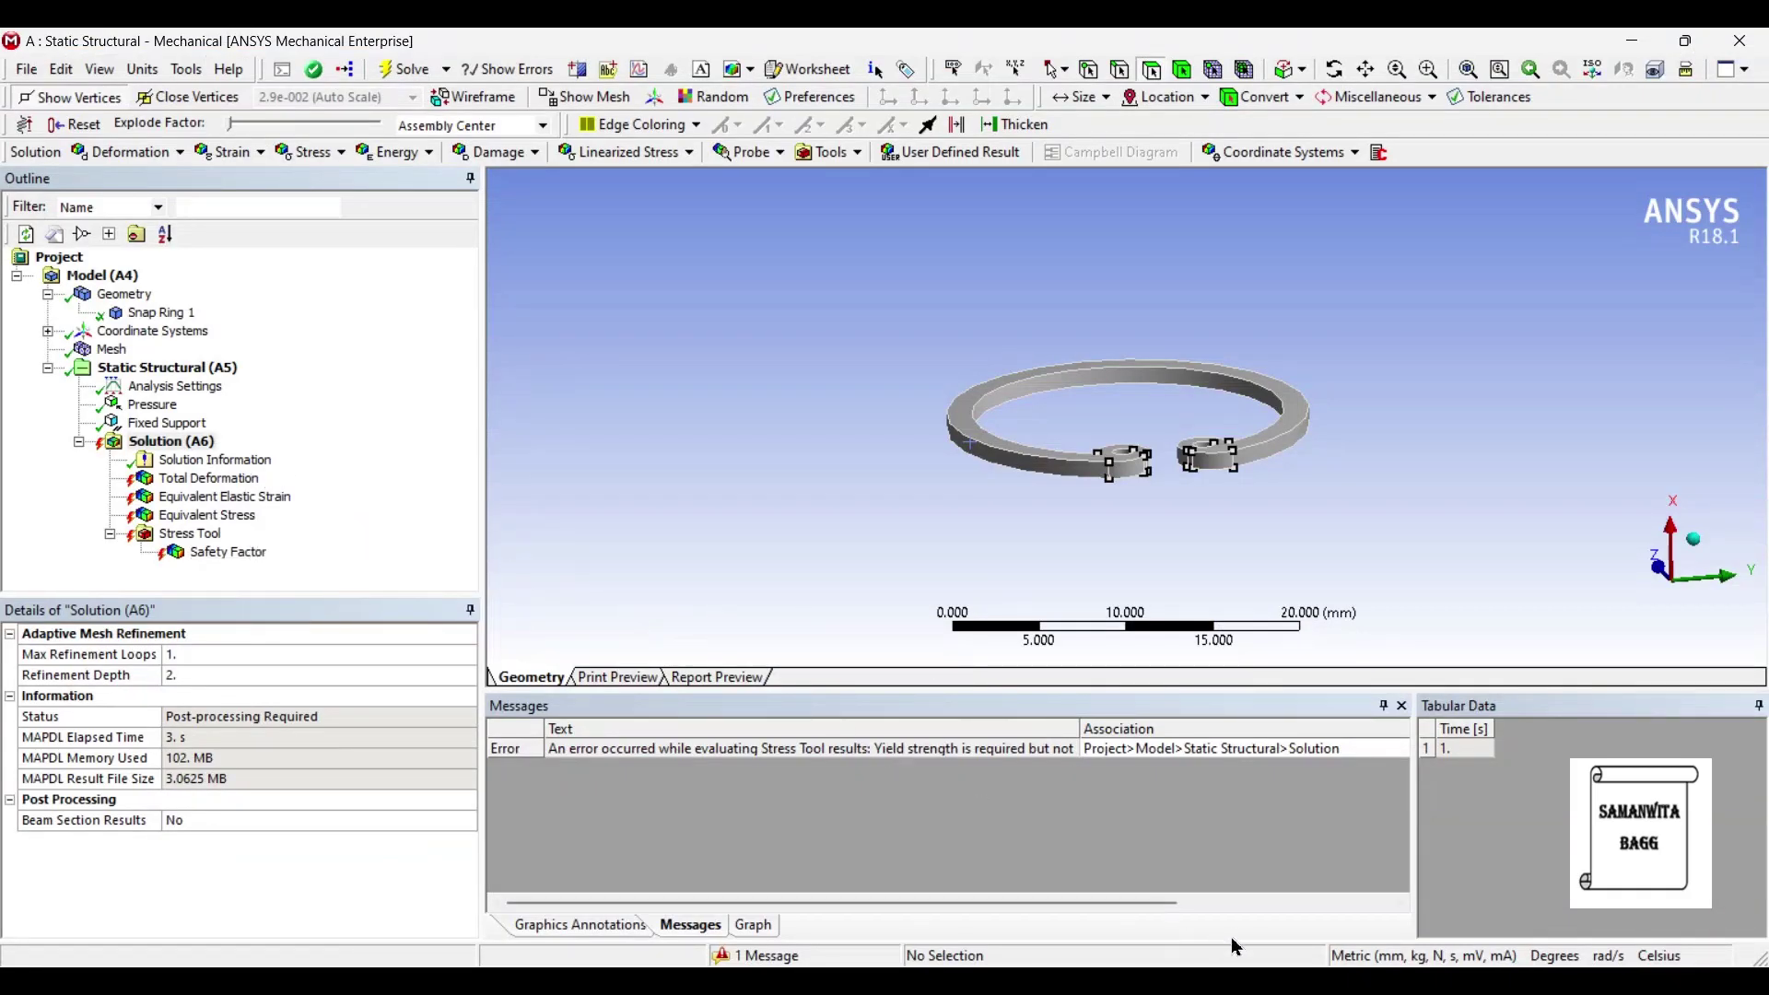
key("alt+Tab")
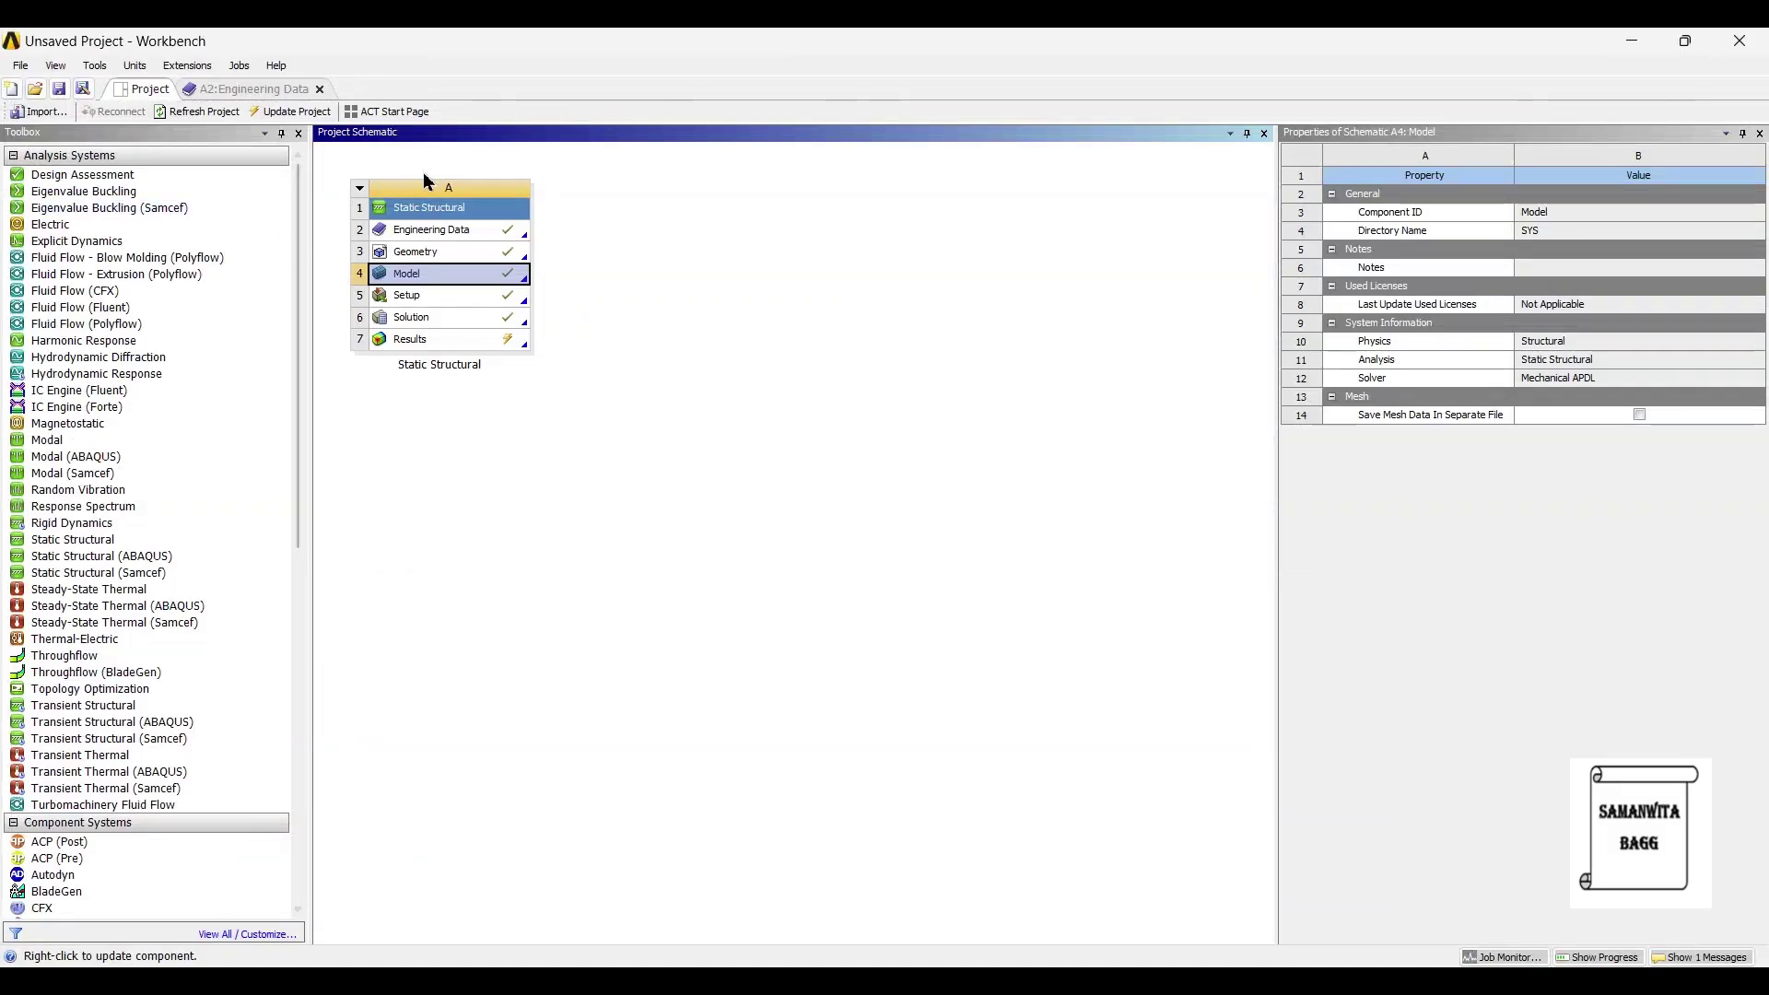
left_click(253, 89)
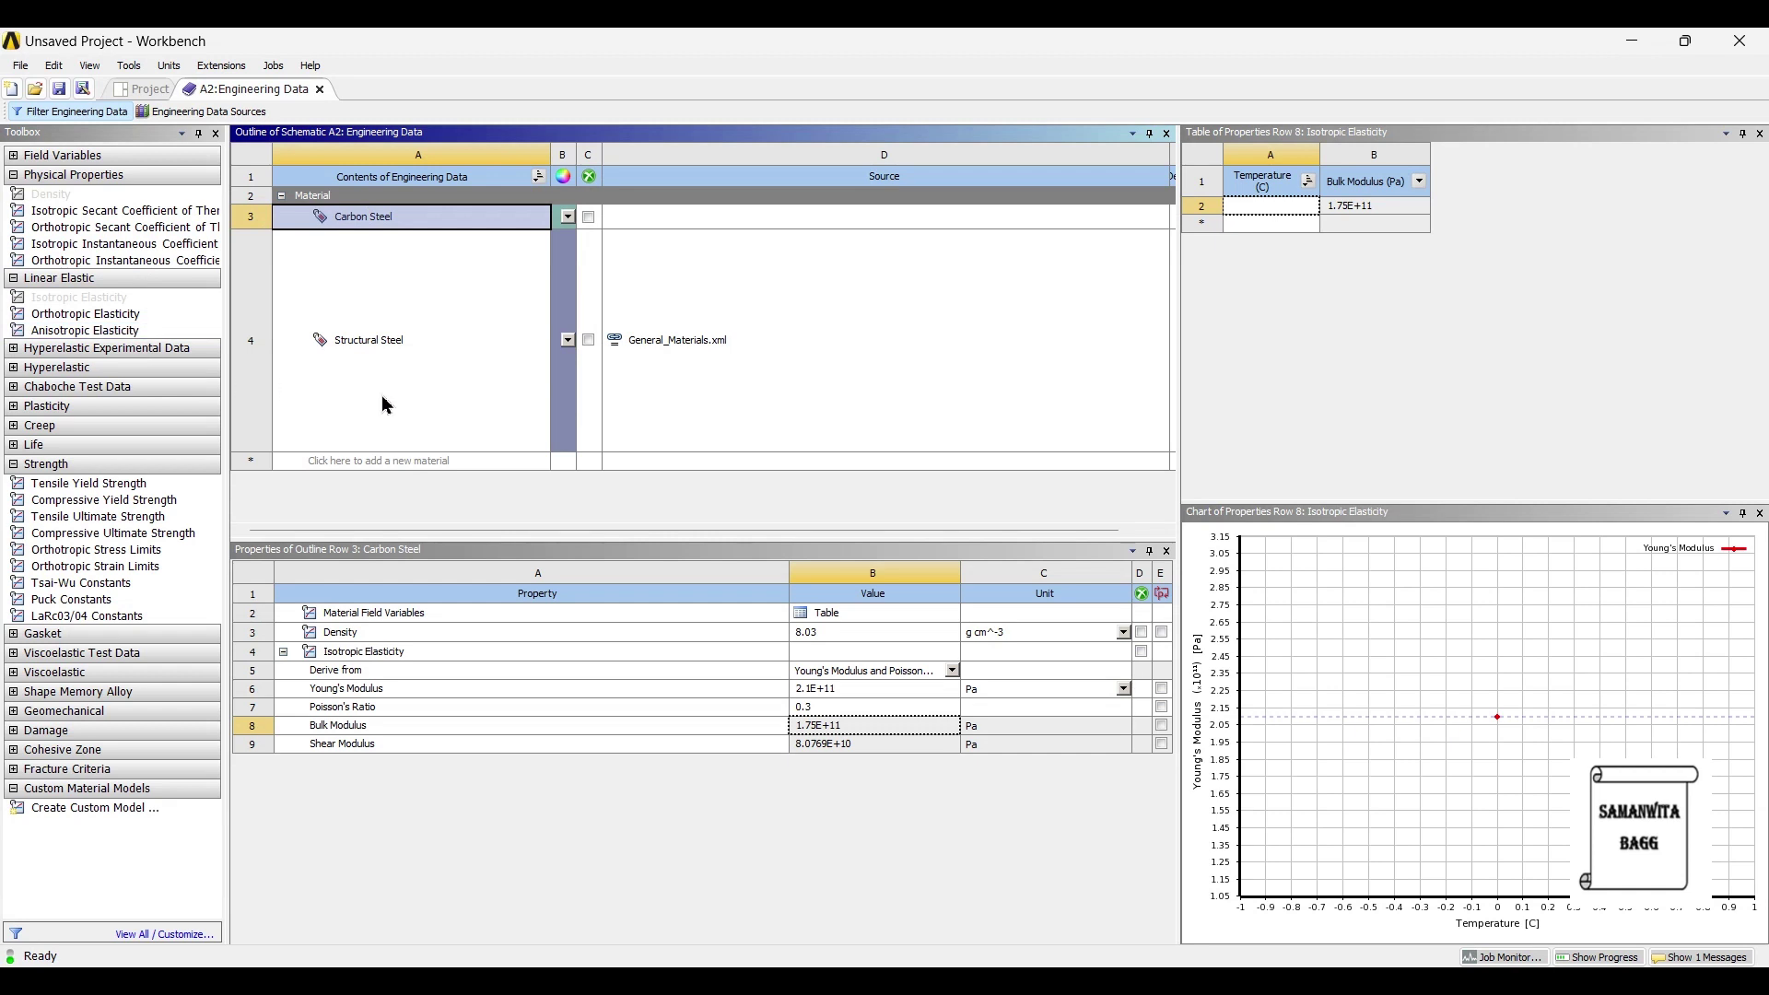
Step: Add a Tensile Yield Strength of 495e6 Pa to Carbon Steel's properties
left_click_drag(130, 483, 383, 645)
left_click(814, 763)
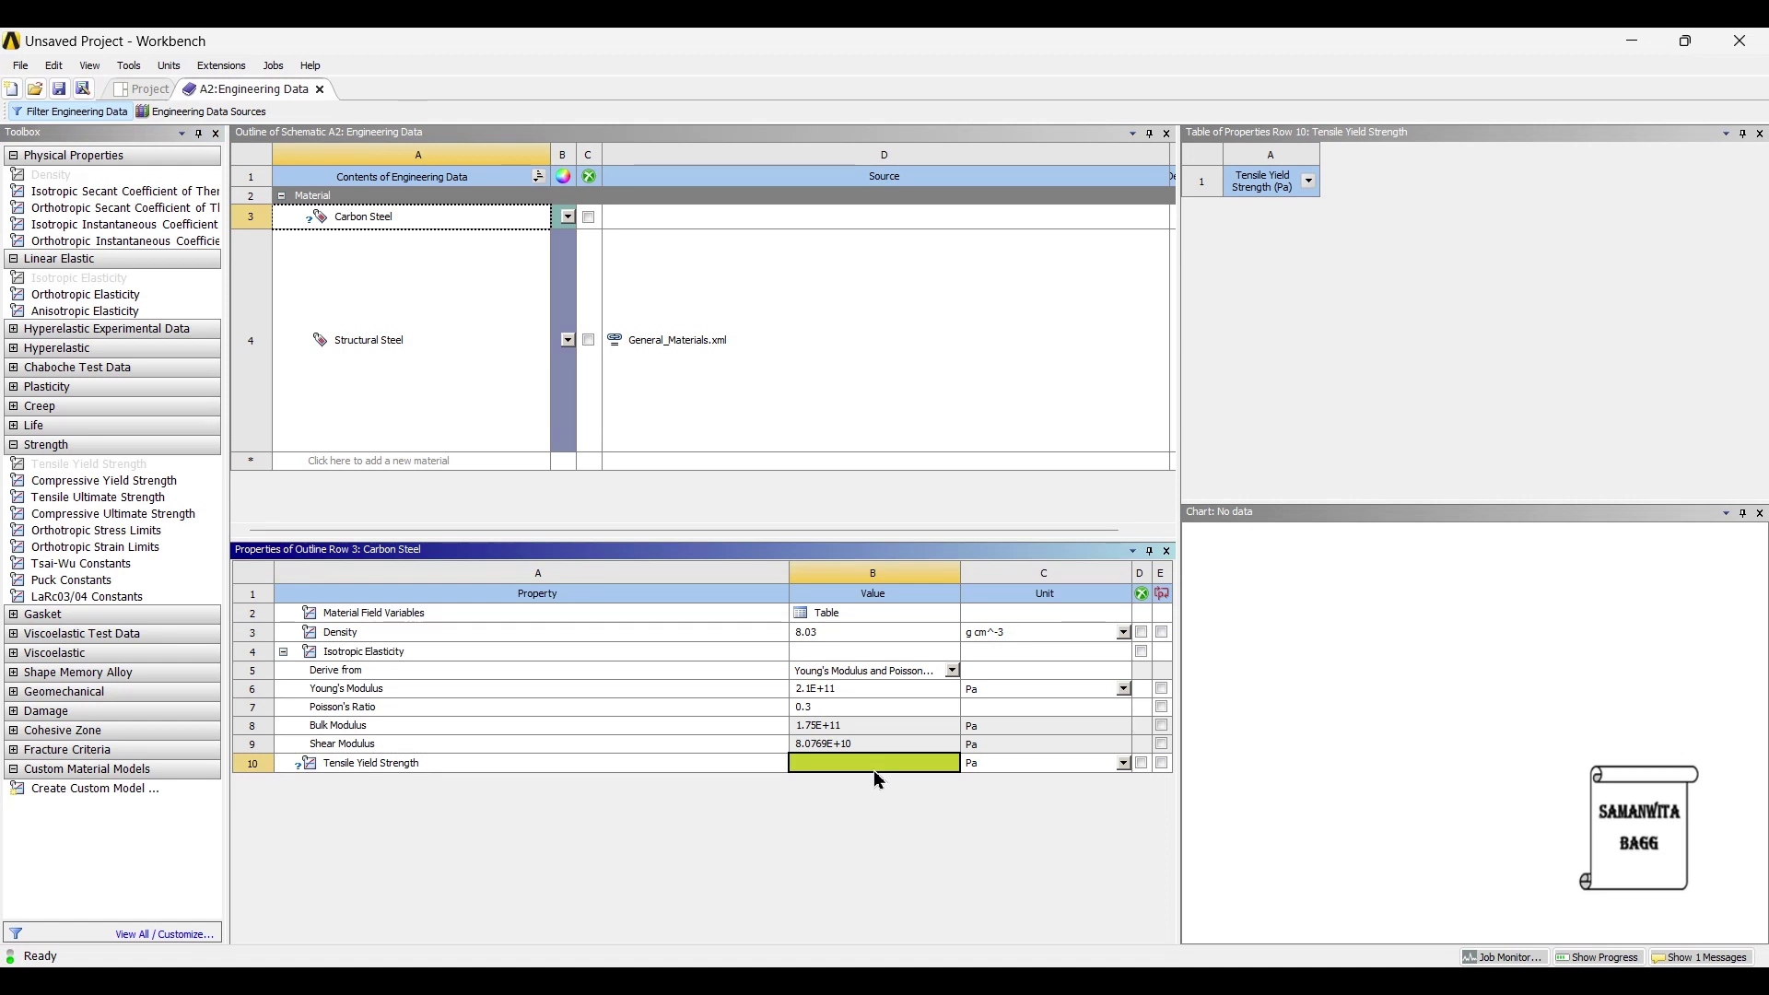
type("495")
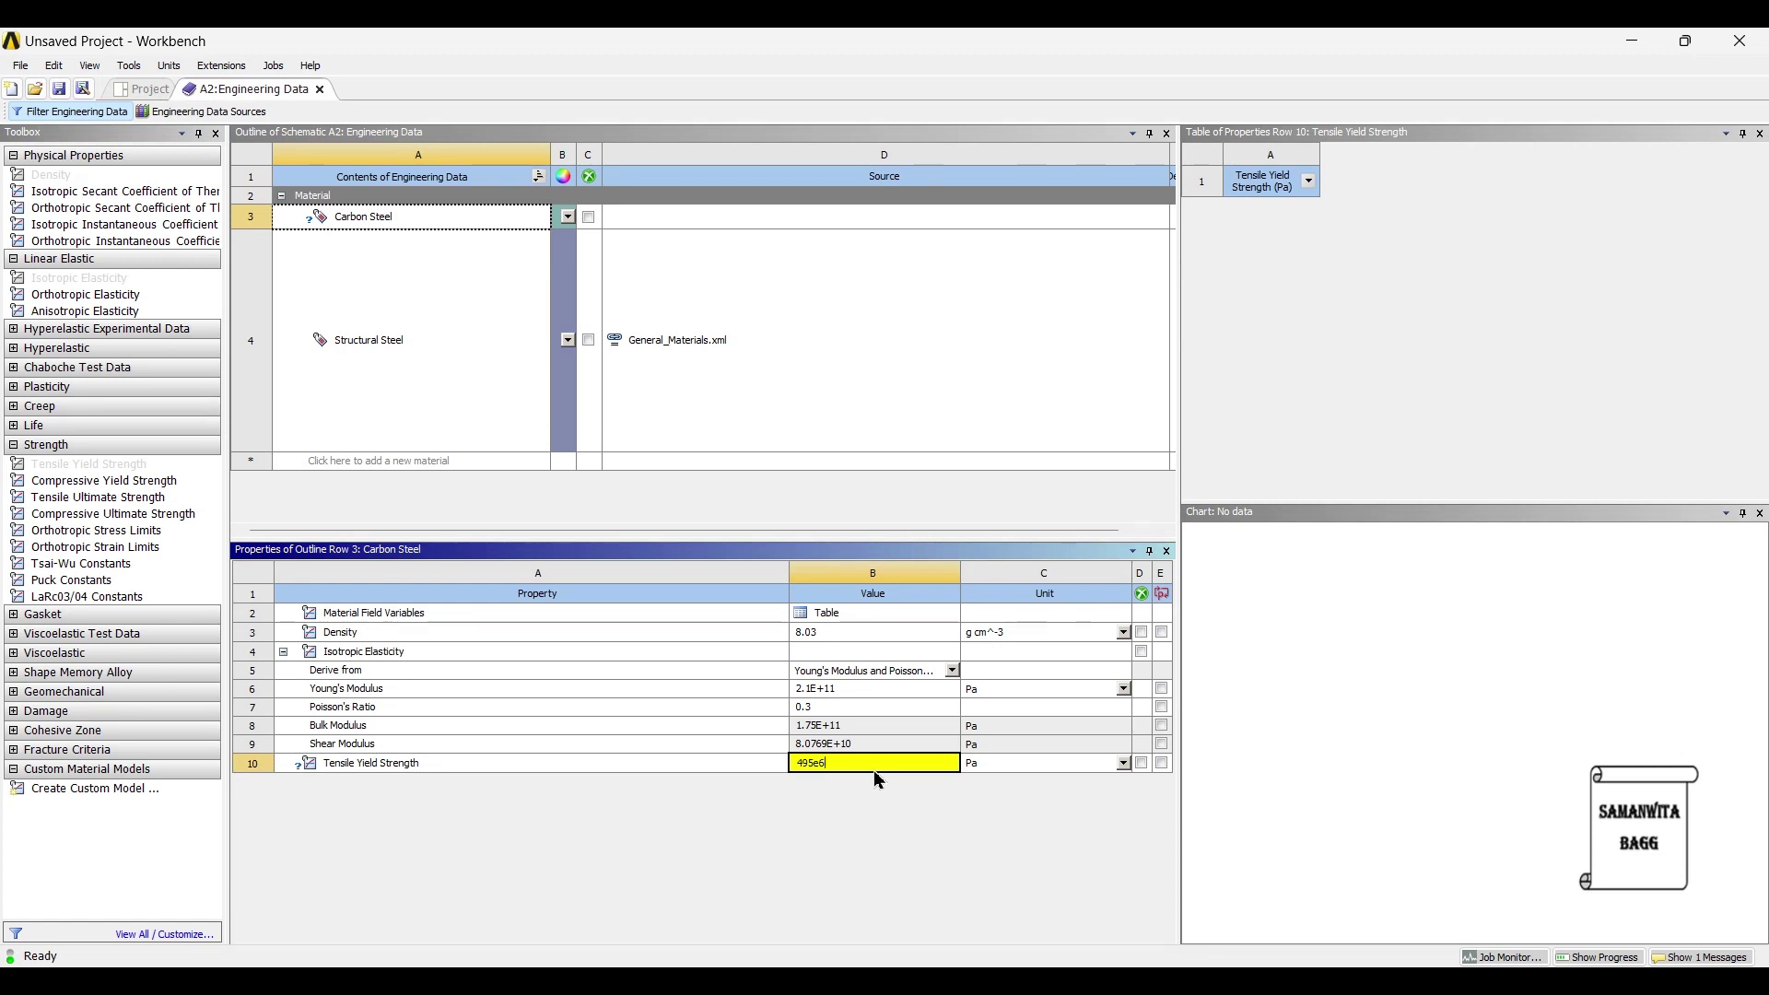
type("e6")
key("Return")
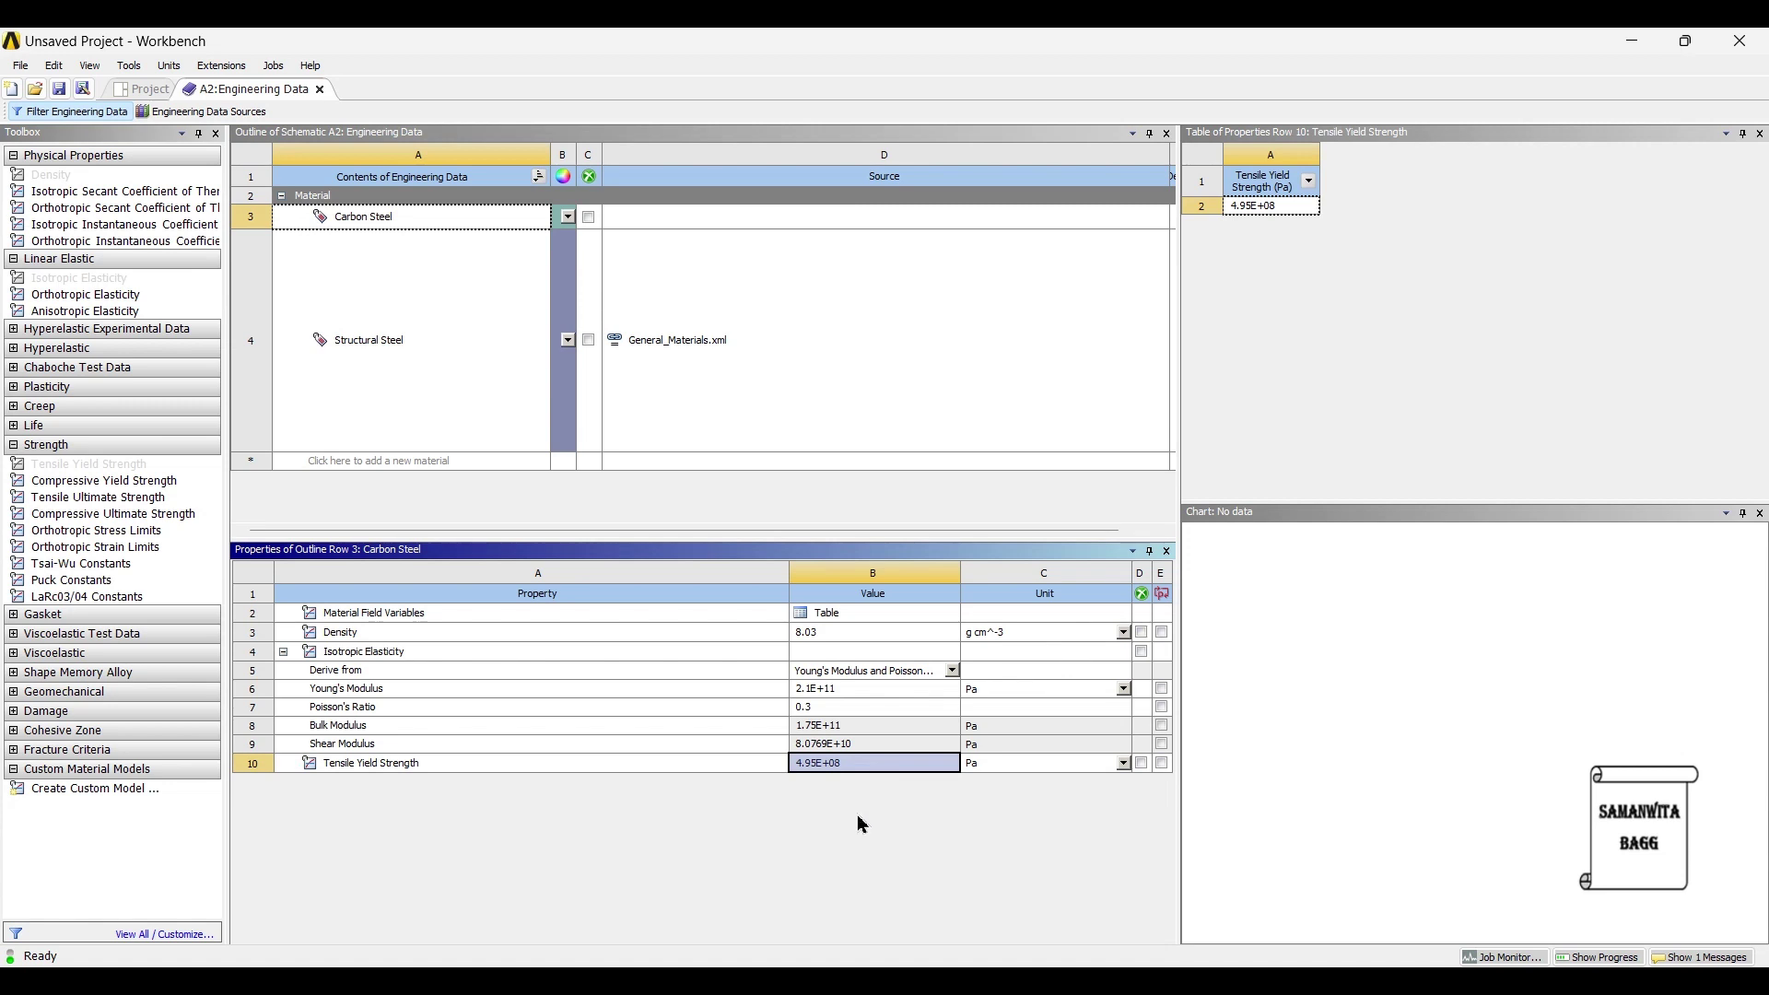
Step: Update the project with the new yield strength and display the Safety Factor result of 15
left_click(138, 90)
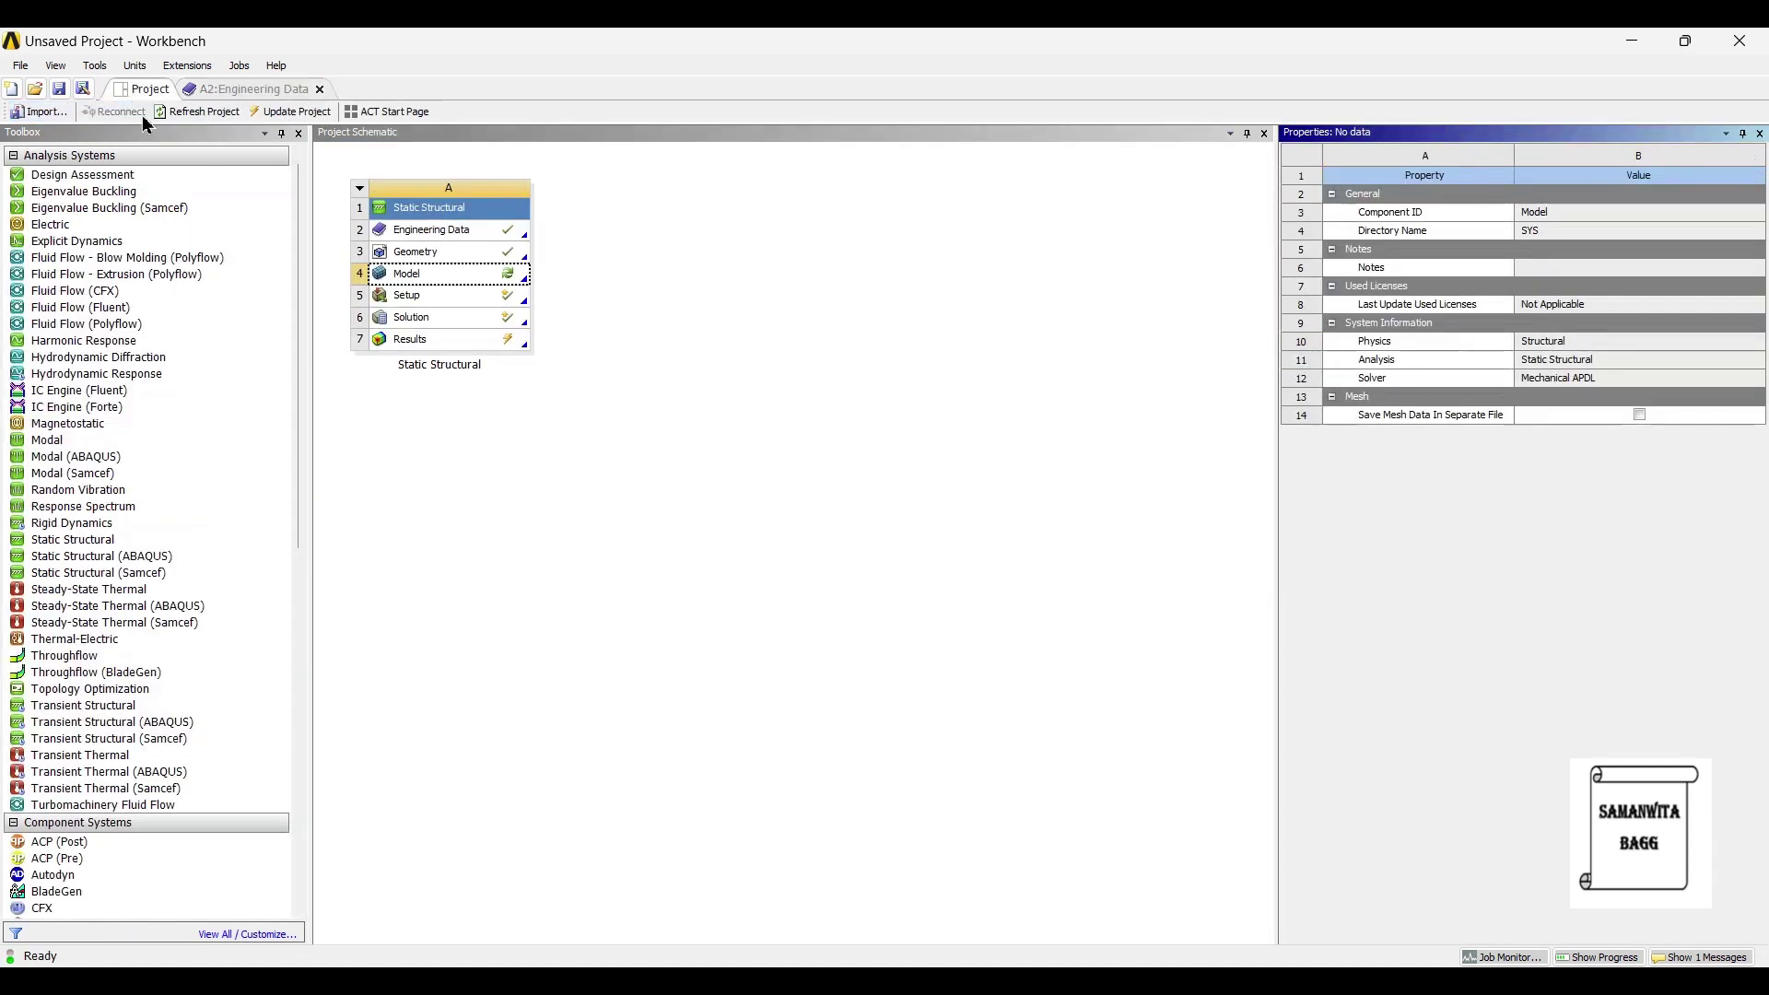
left_click(290, 112)
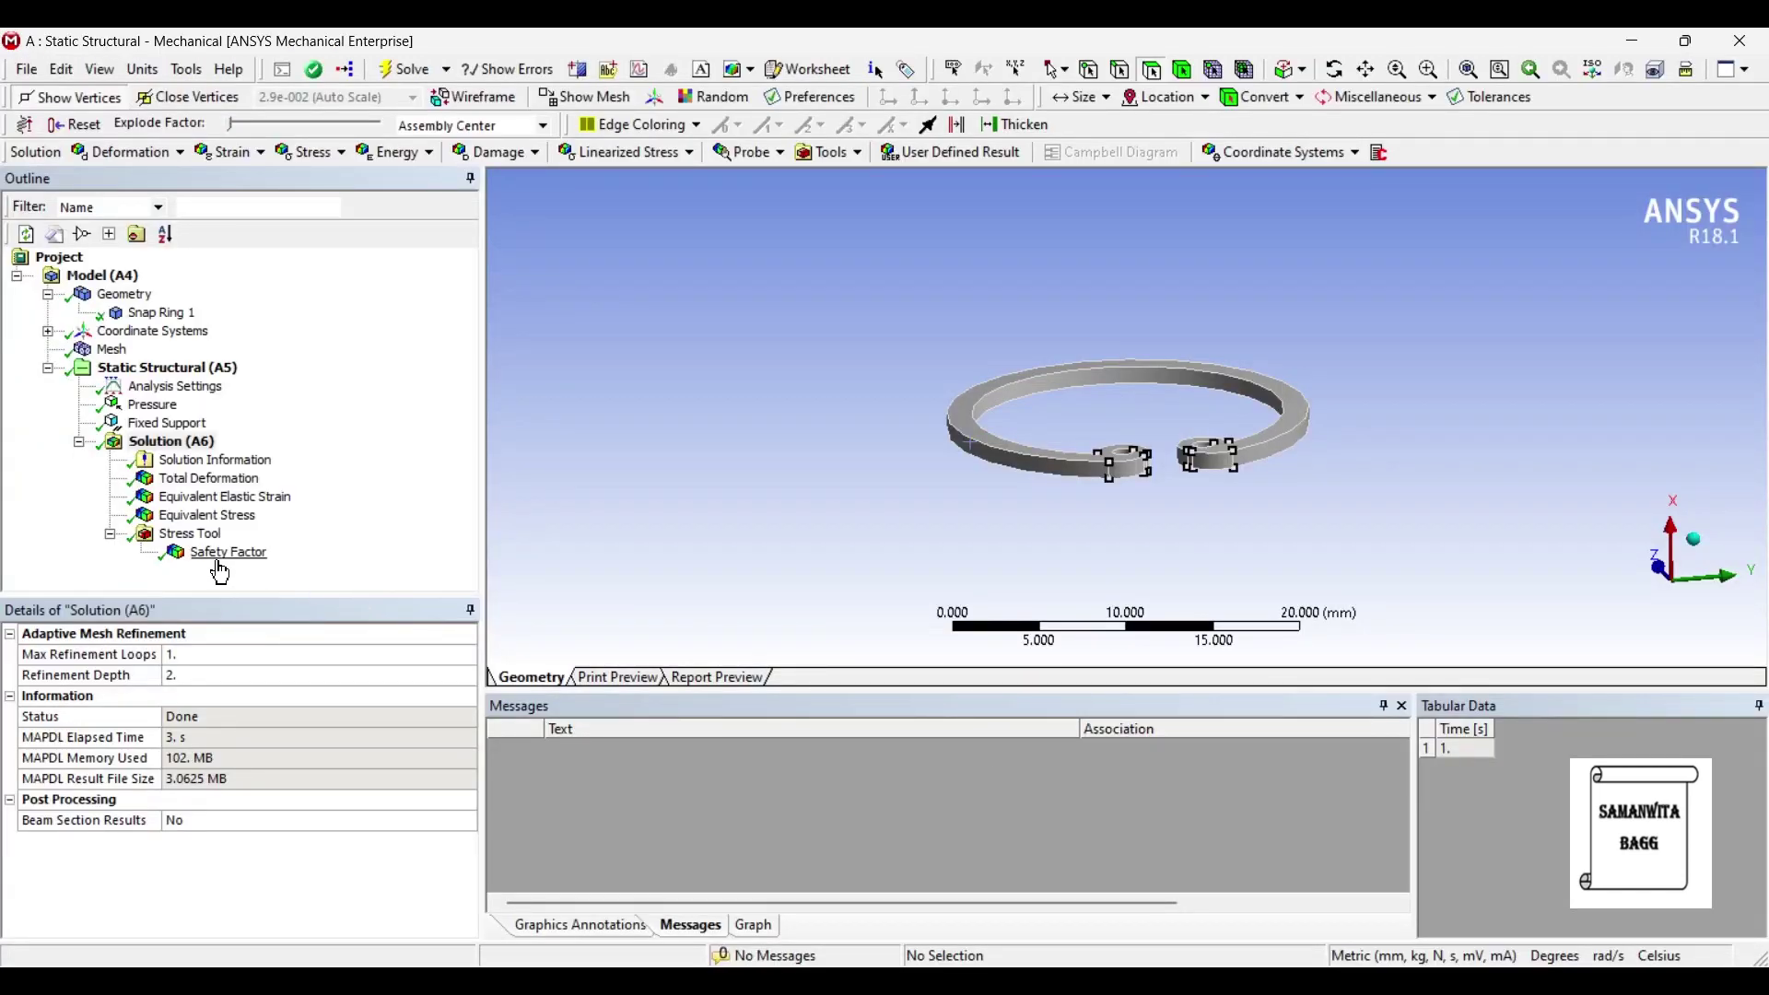
left_click(219, 562)
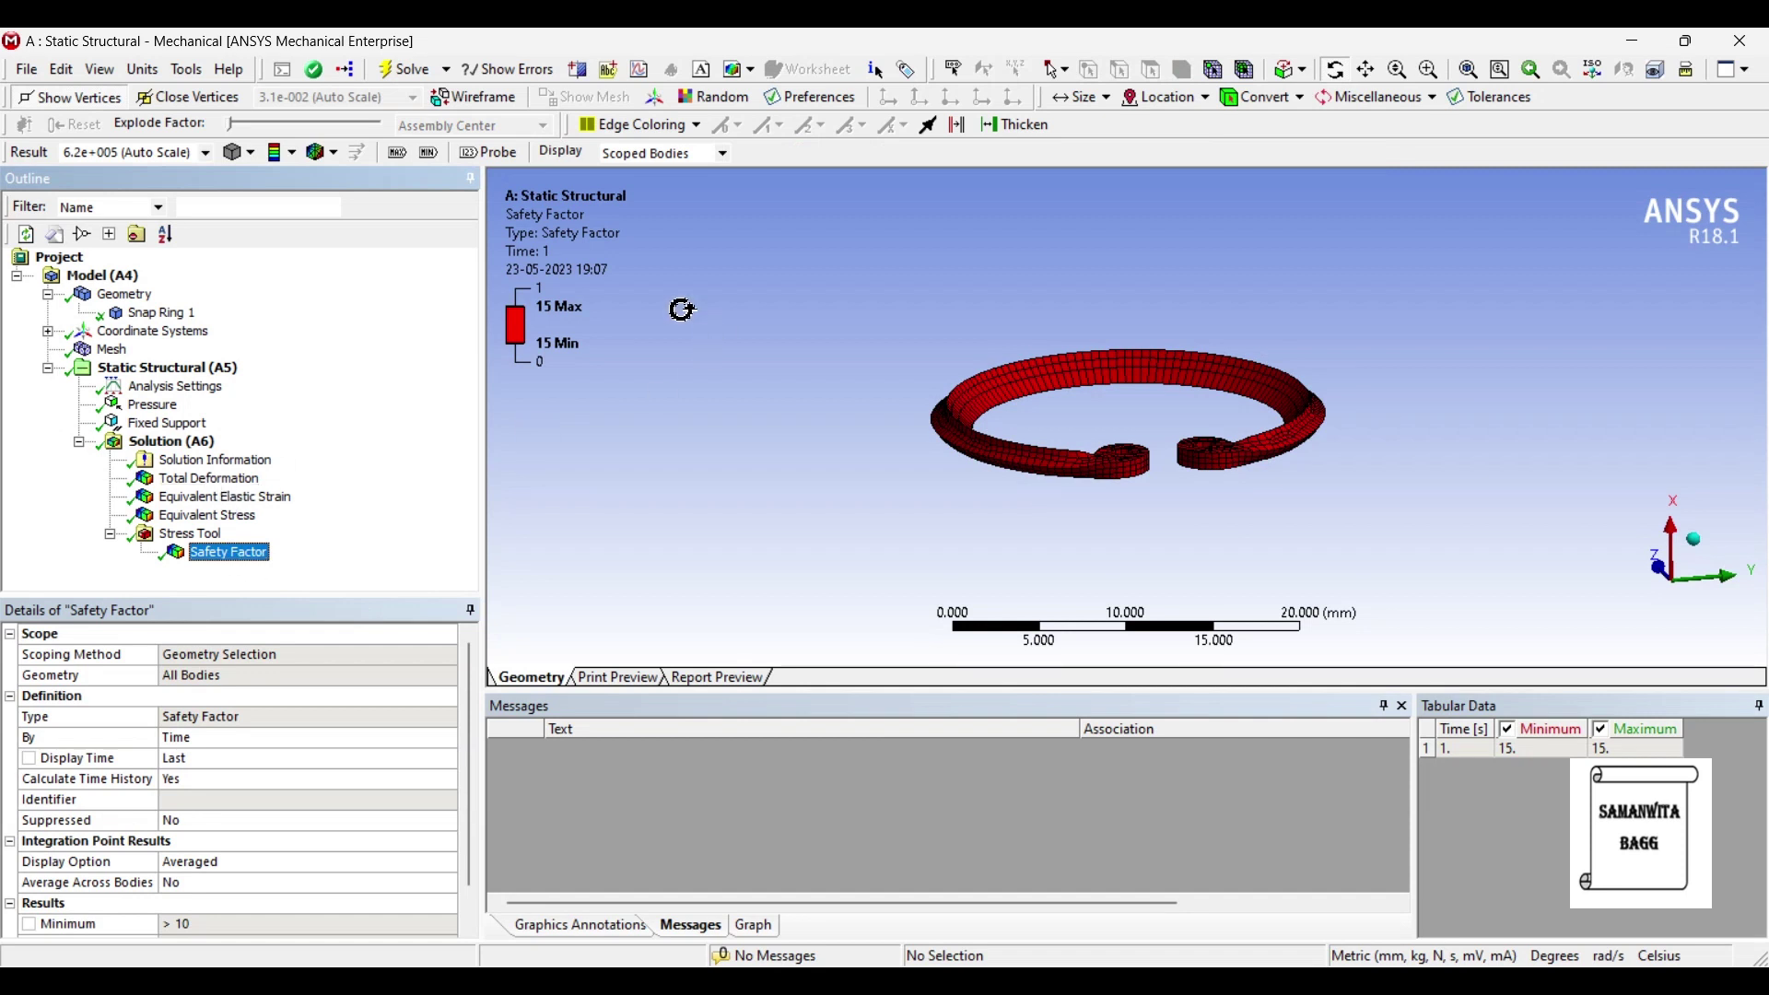
Step: Play and pause the Total Deformation animation, orbit the ring, then display Equivalent Elastic Strain
left_click(231, 480)
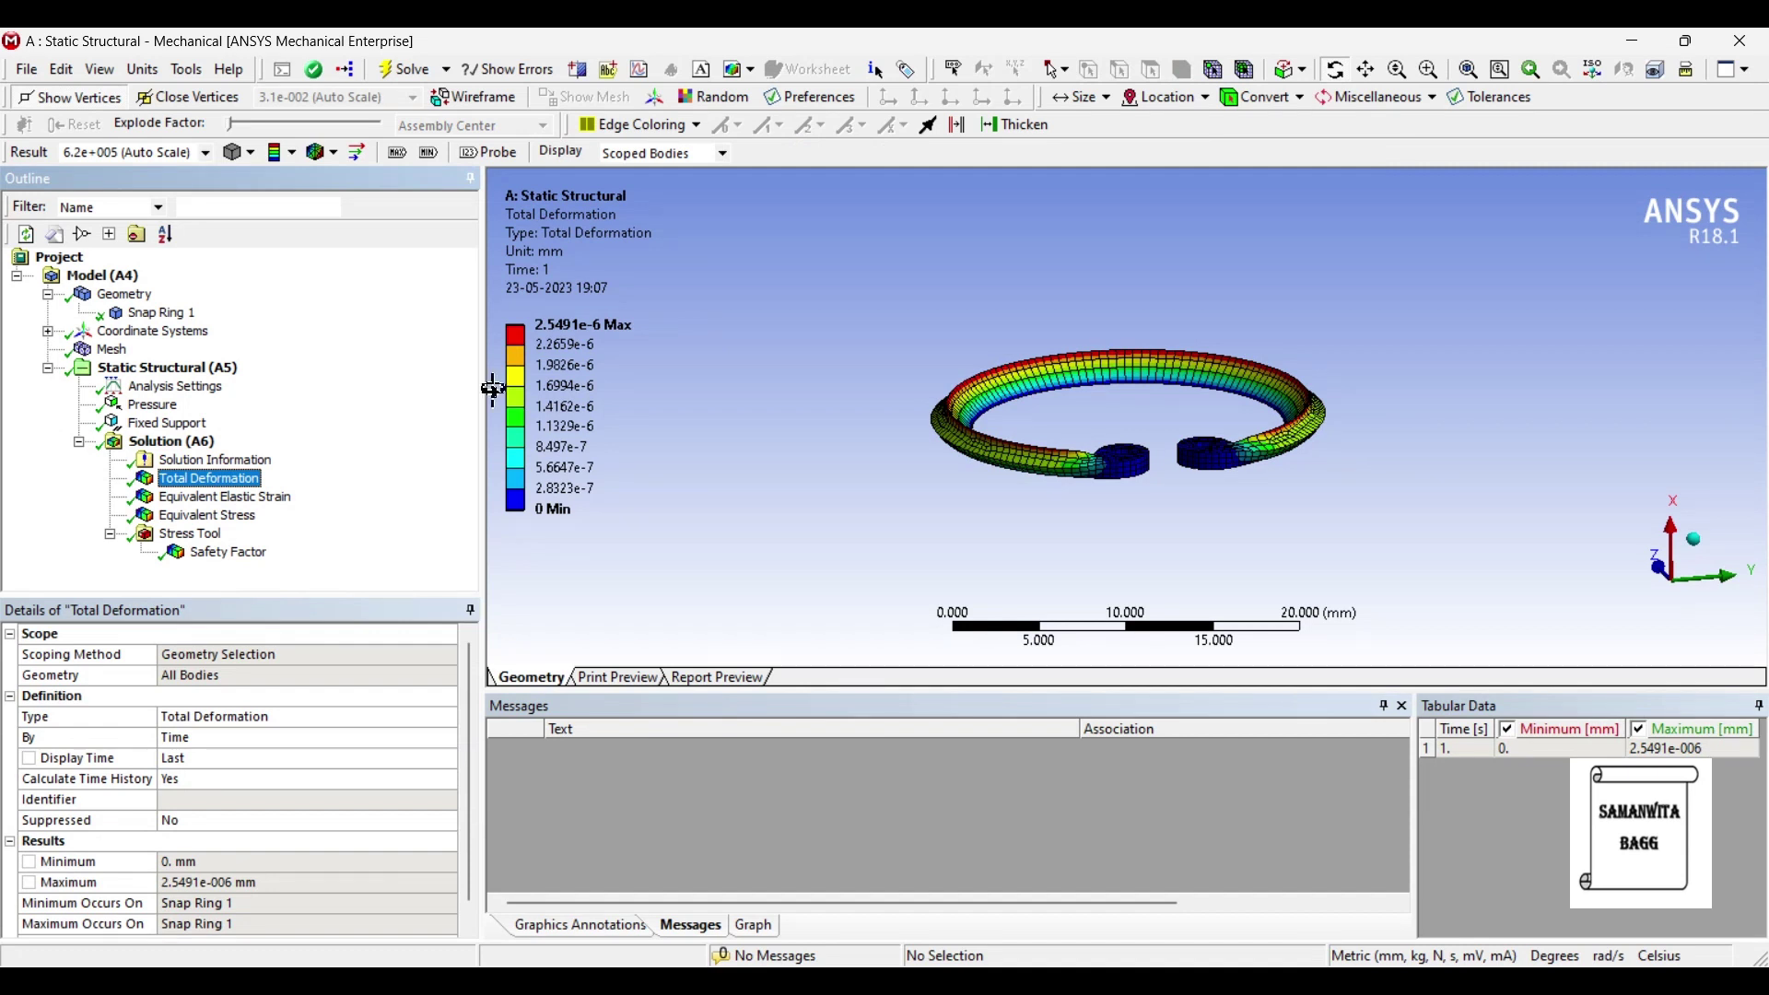
left_click_drag(1386, 477, 1037, 498)
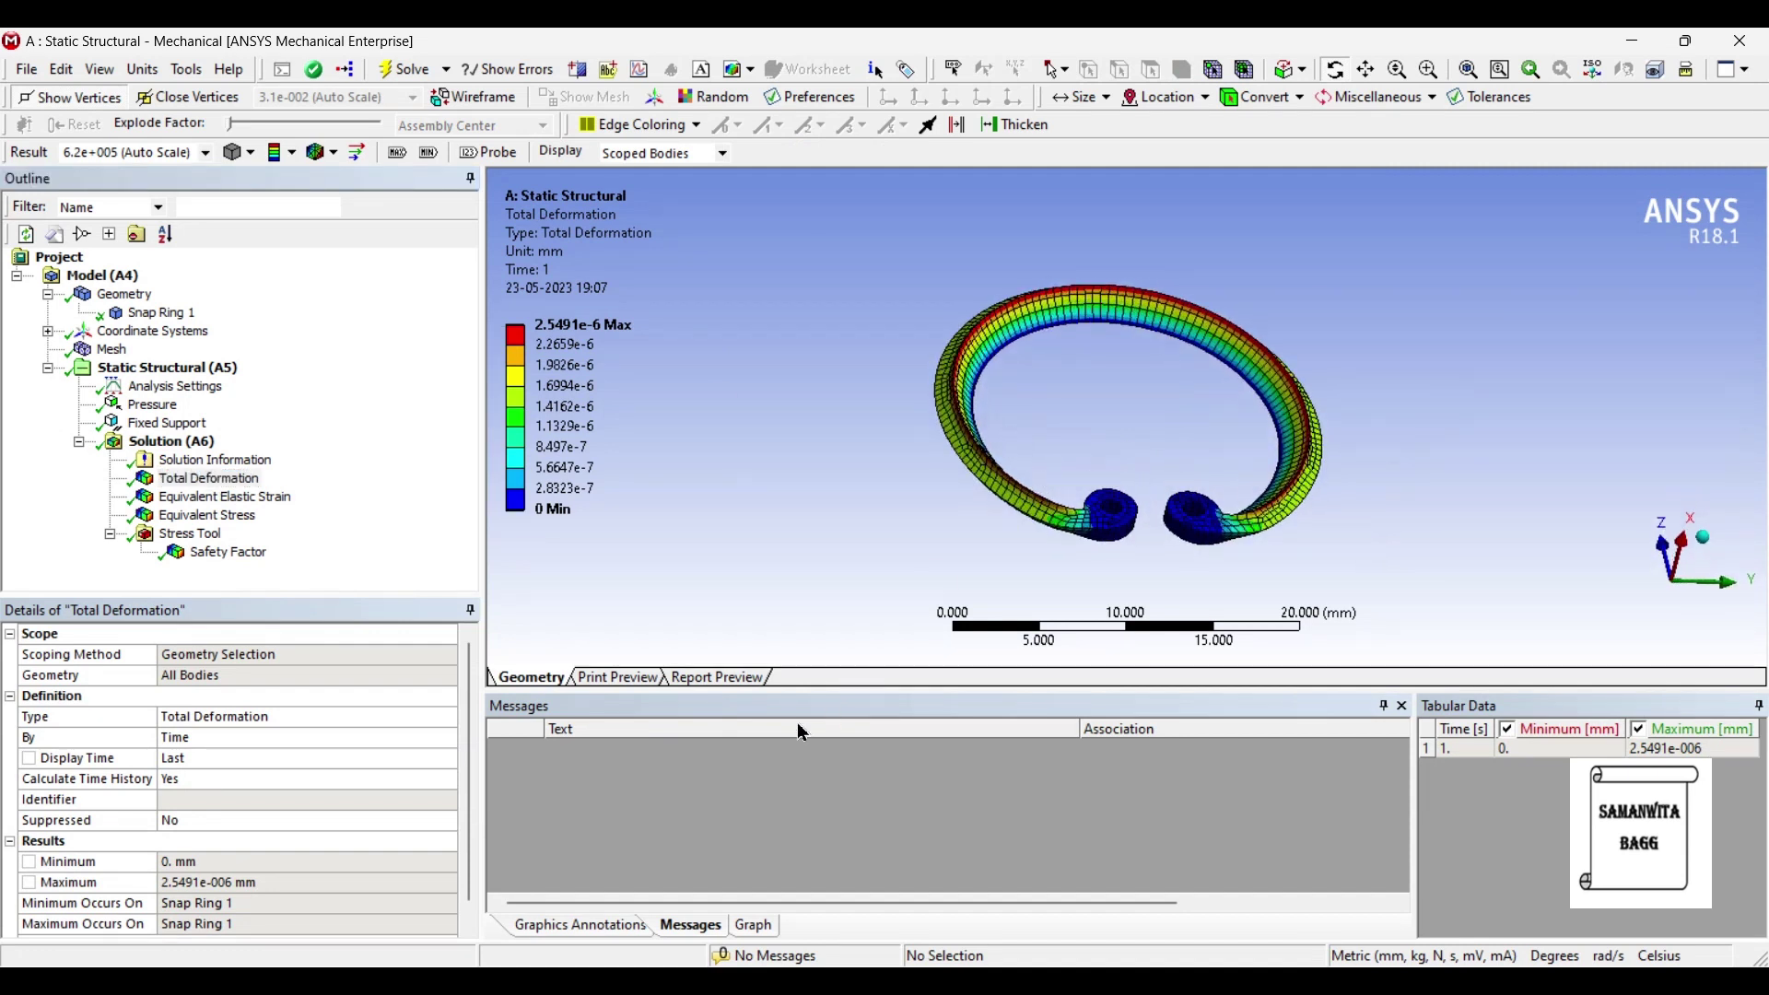
left_click(746, 926)
left_click(581, 734)
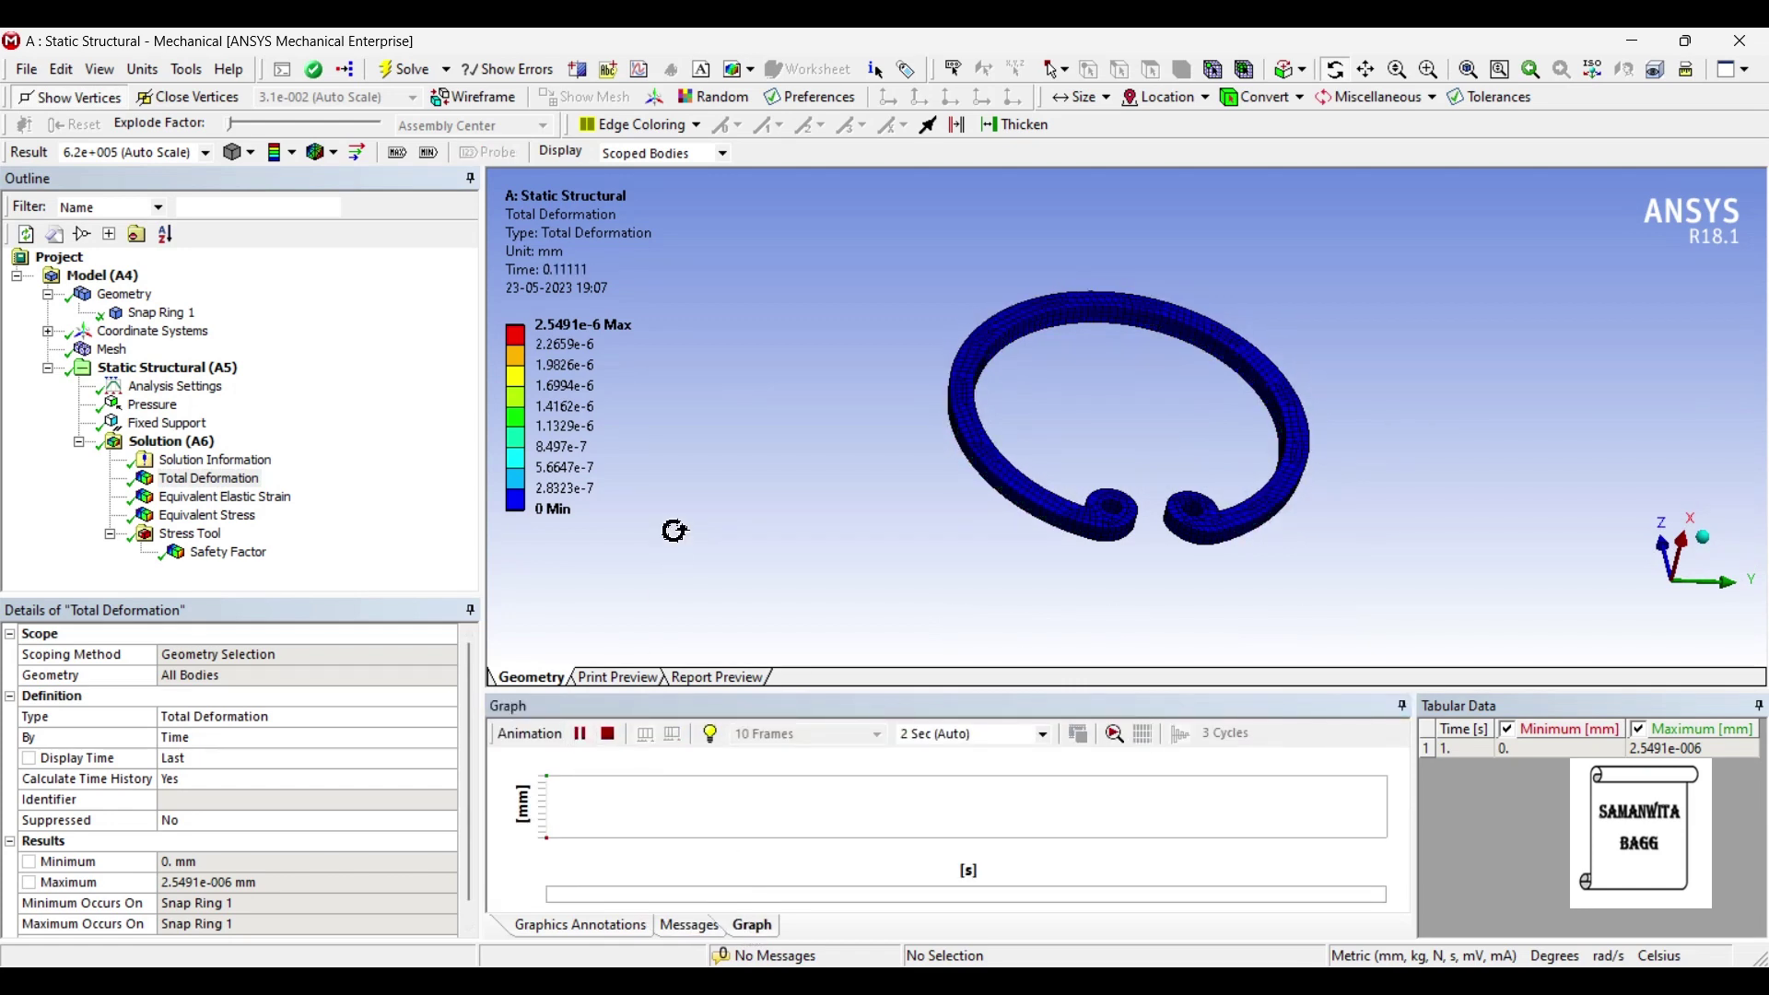
left_click(581, 734)
middle_click_drag(1122, 553, 1134, 548)
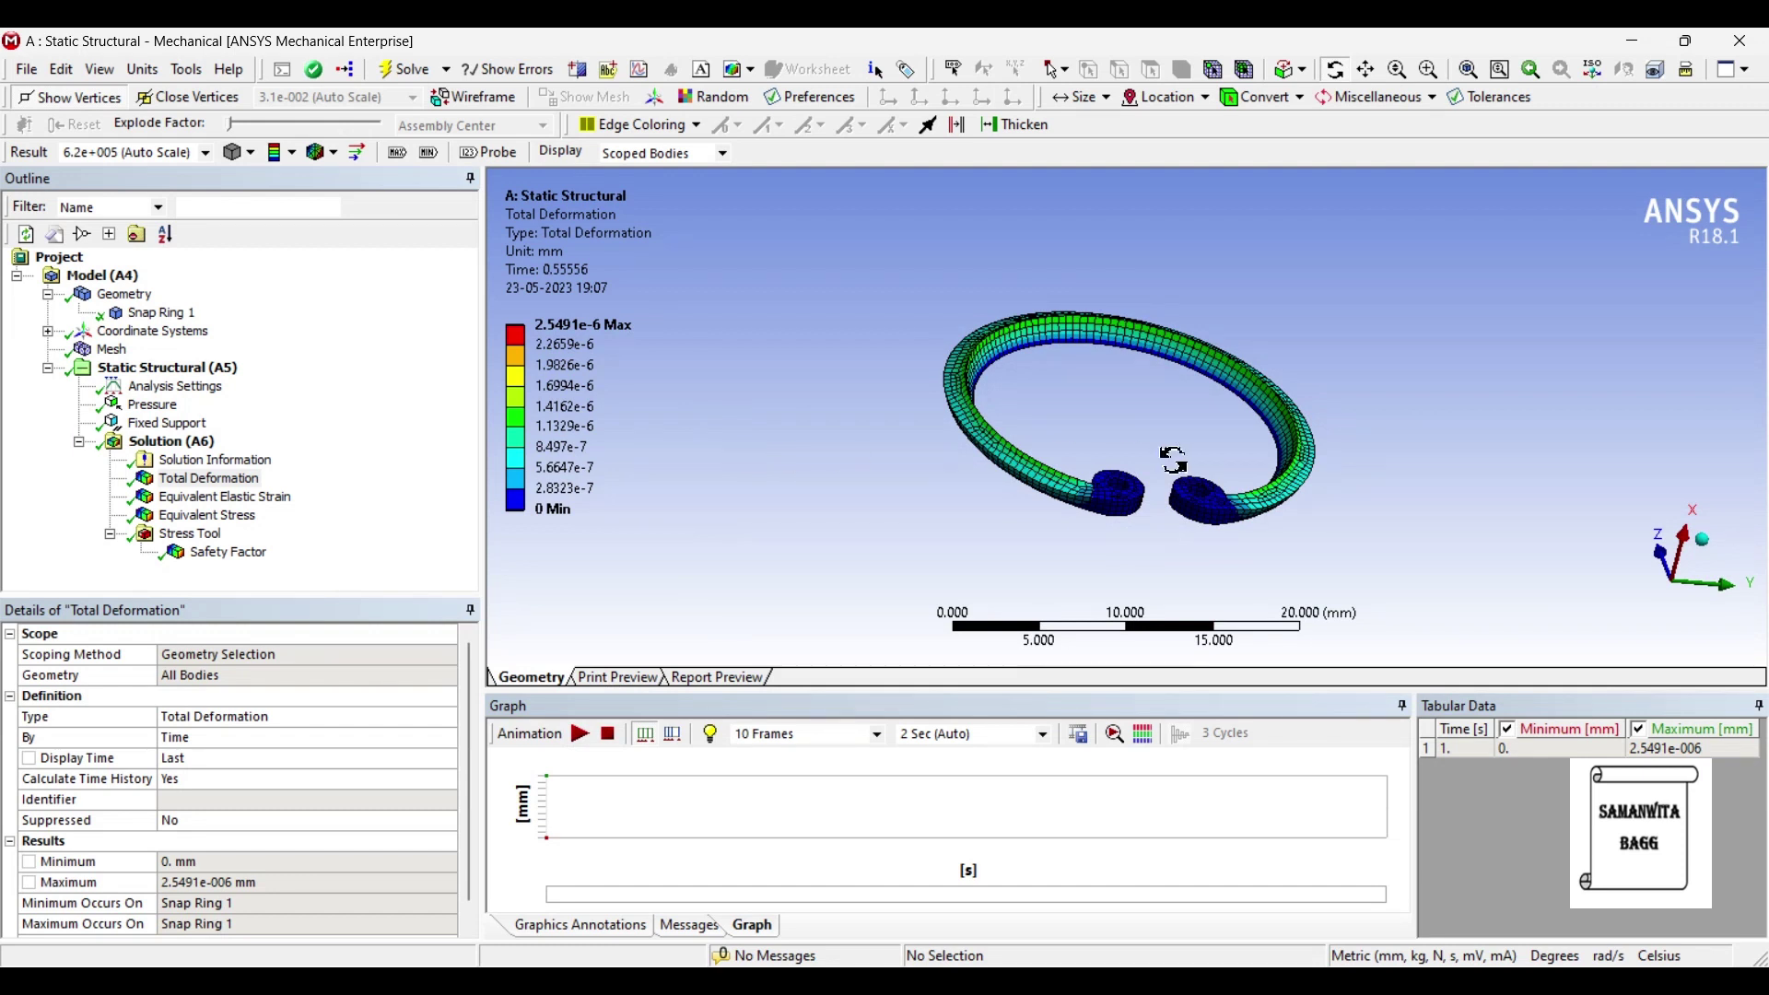
mouse_move(1172, 458)
left_mouse_down()
mouse_move(1176, 444)
mouse_move(1187, 465)
left_mouse_up()
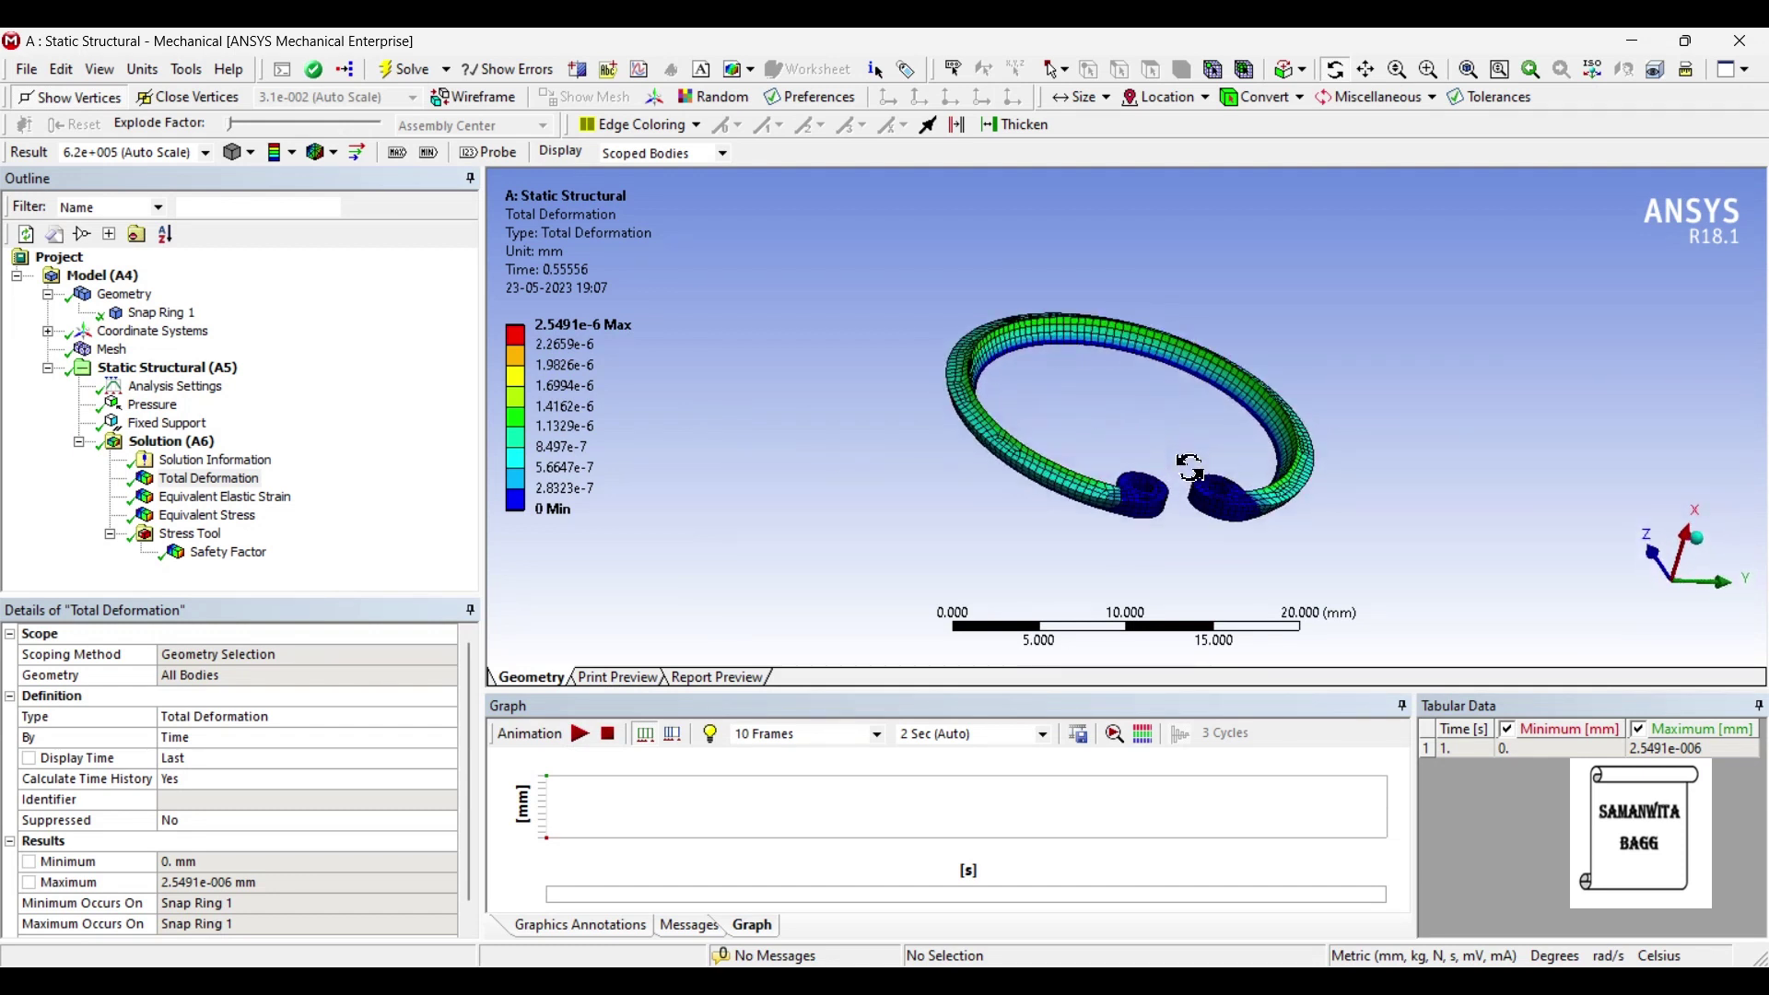
left_click(269, 499)
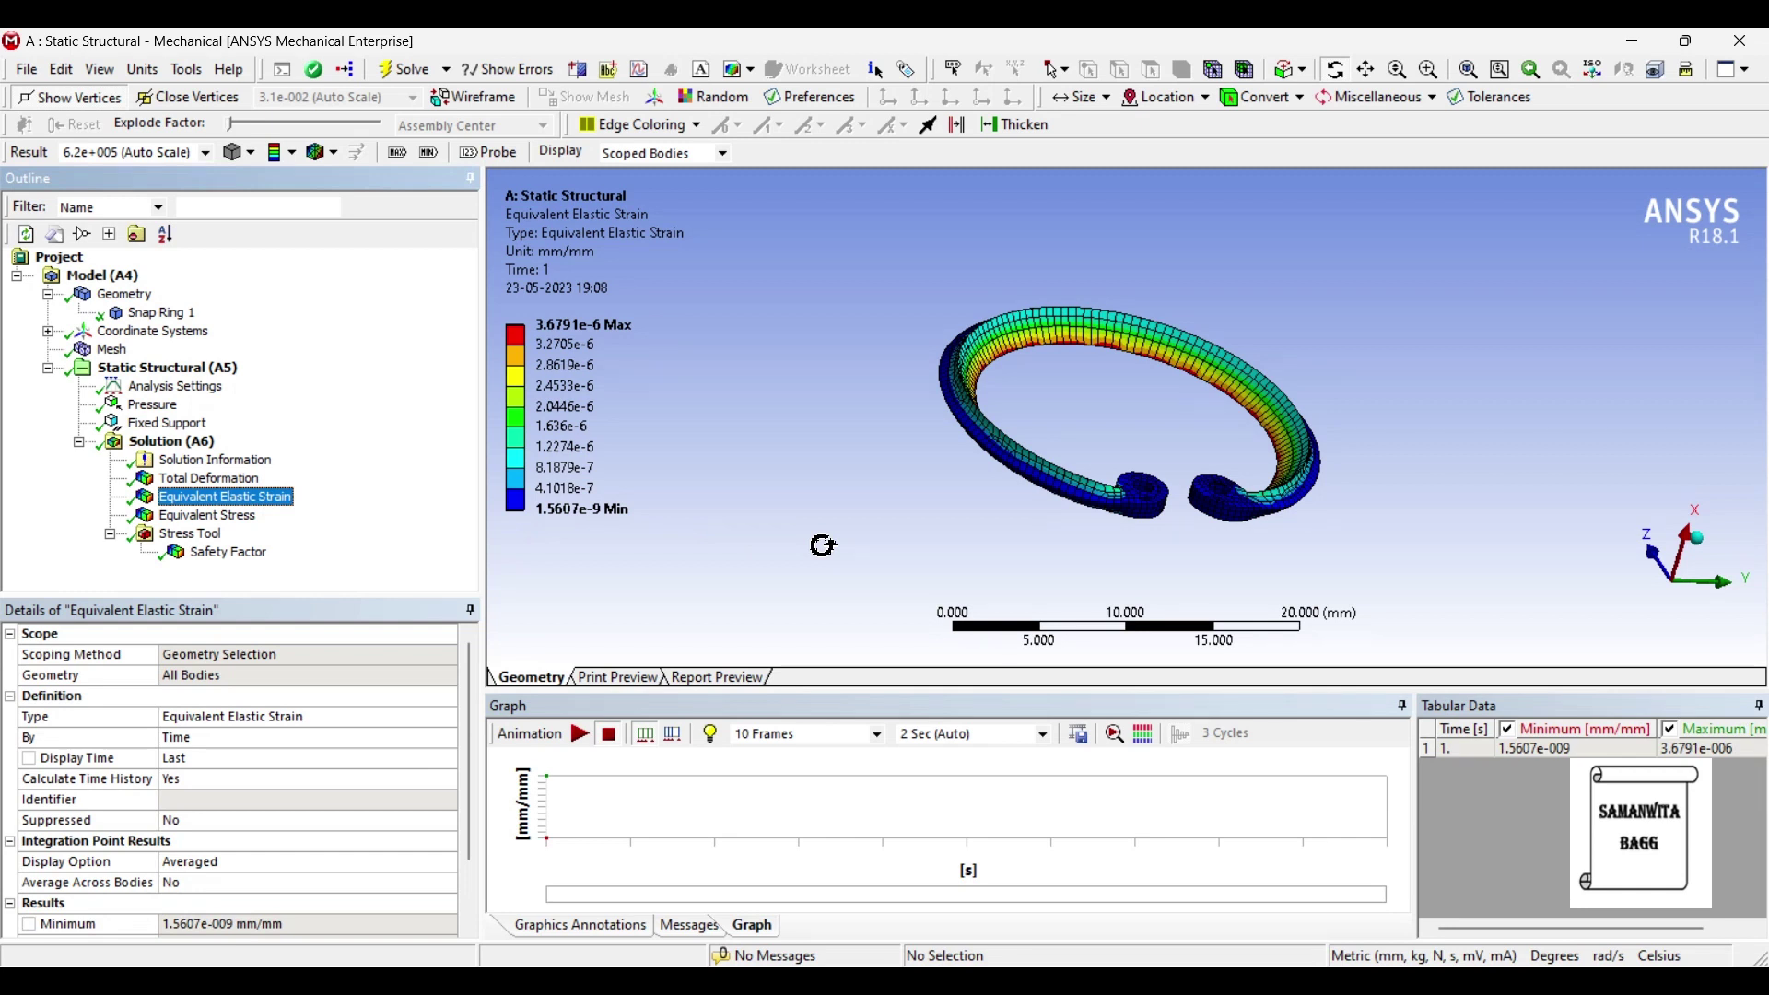
Step: Keep the strain legend maximum automatic, then animate and orbit the Equivalent Elastic Strain result
left_click(608, 331)
left_click(612, 345)
left_click(589, 345)
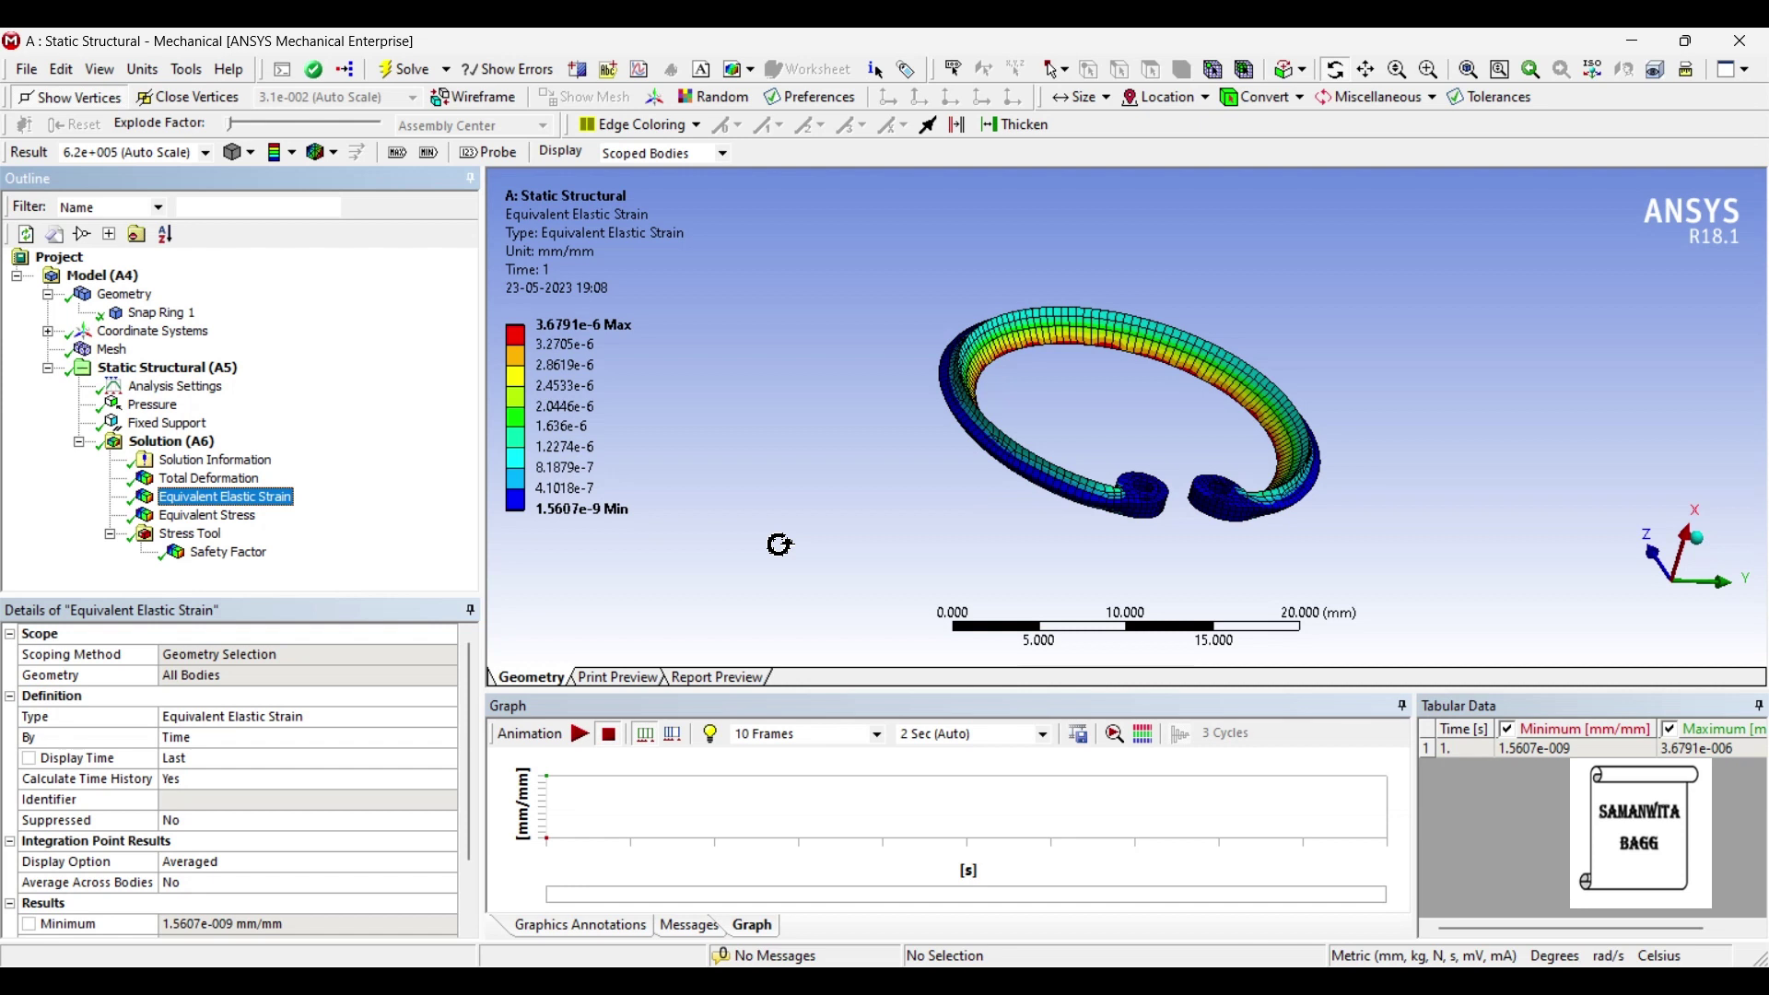
left_click(579, 733)
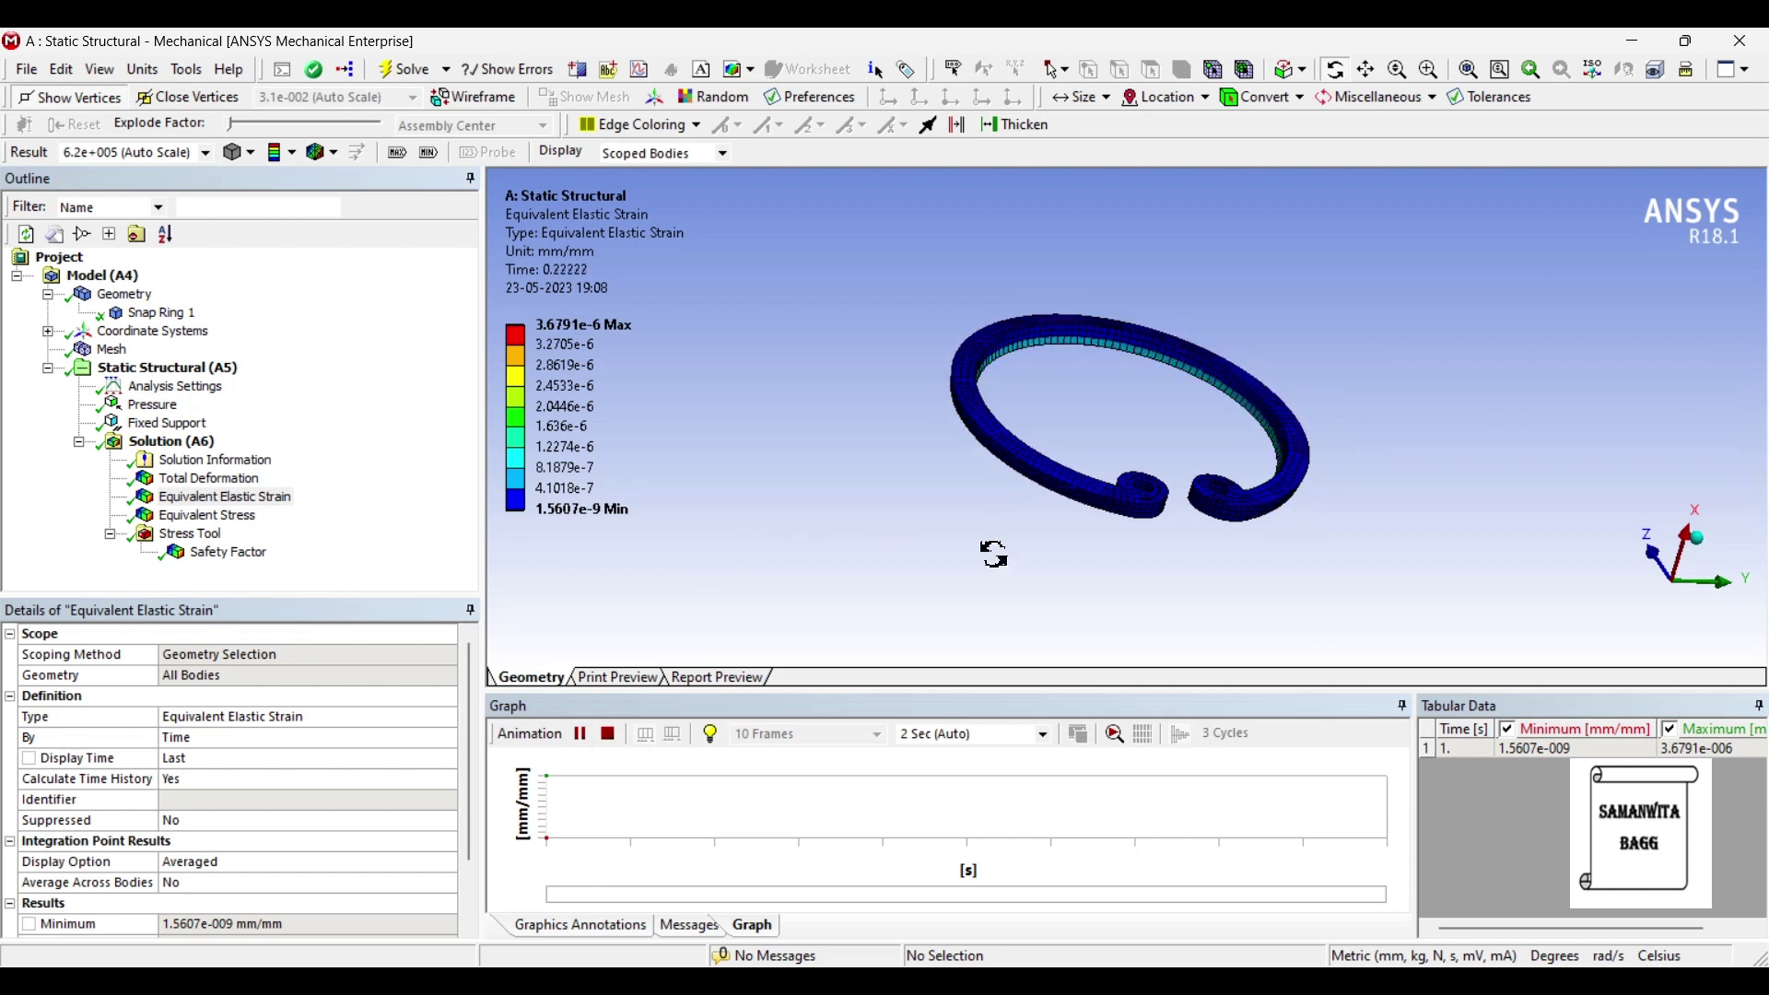
left_click_drag(709, 565, 1184, 608)
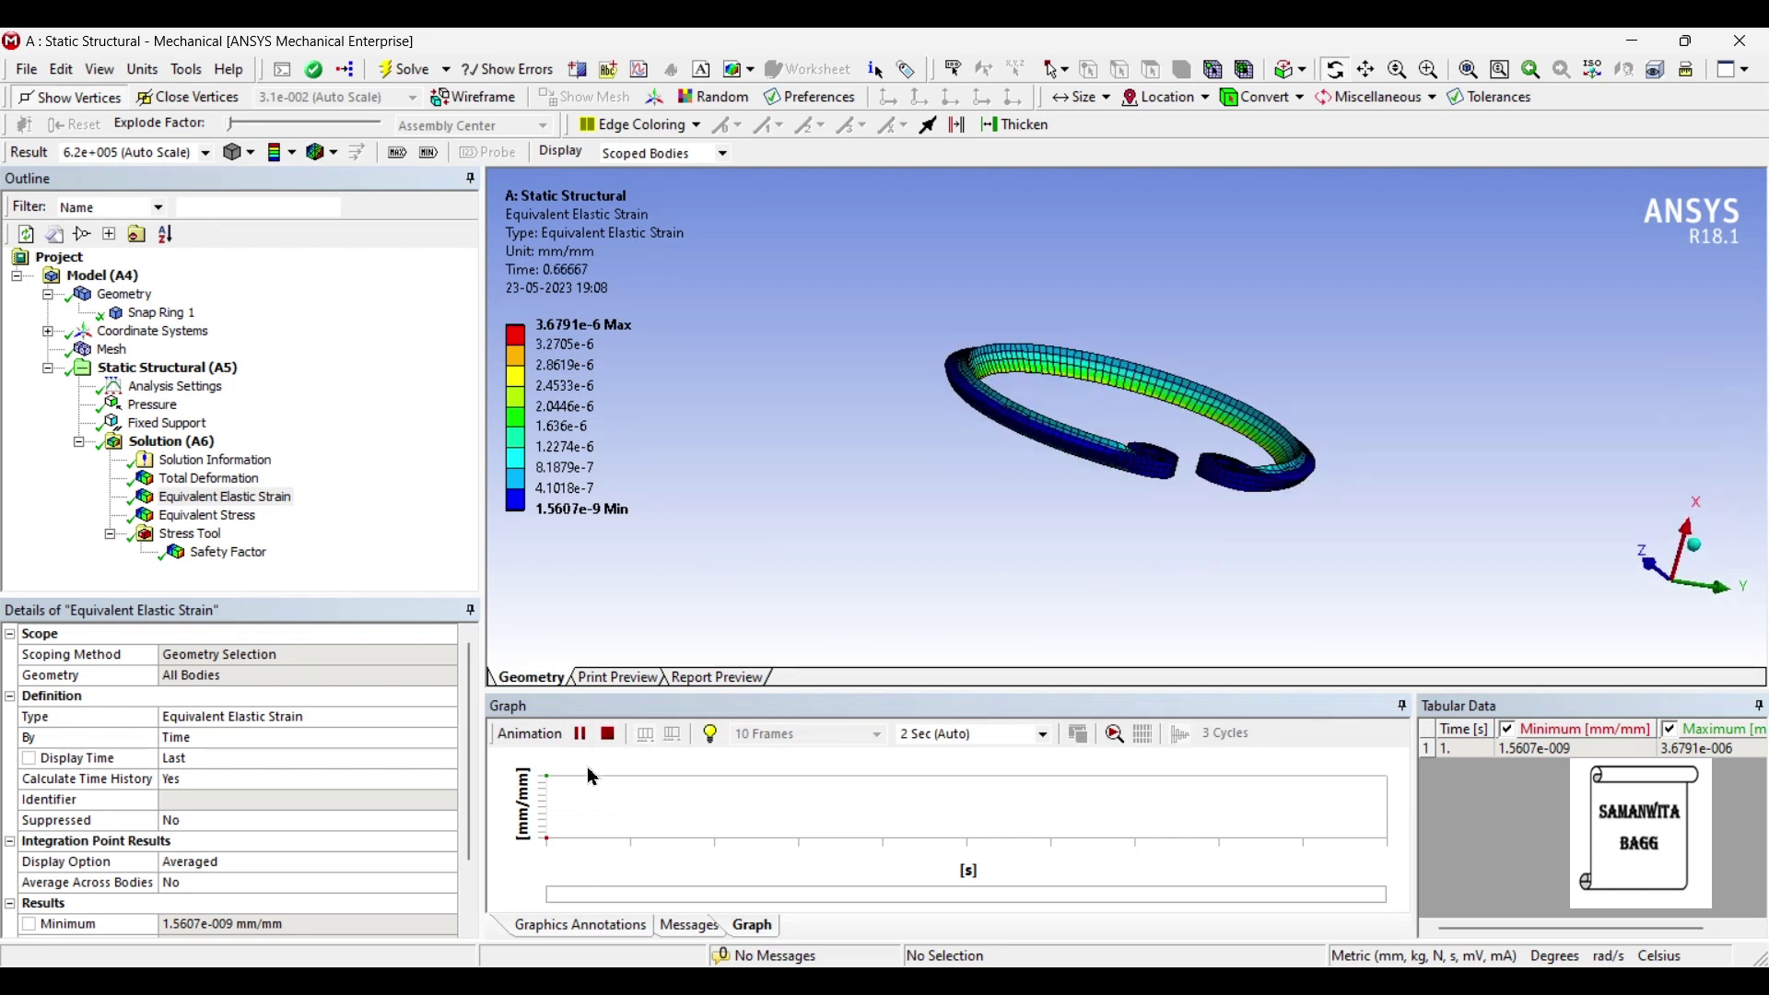
left_click(579, 734)
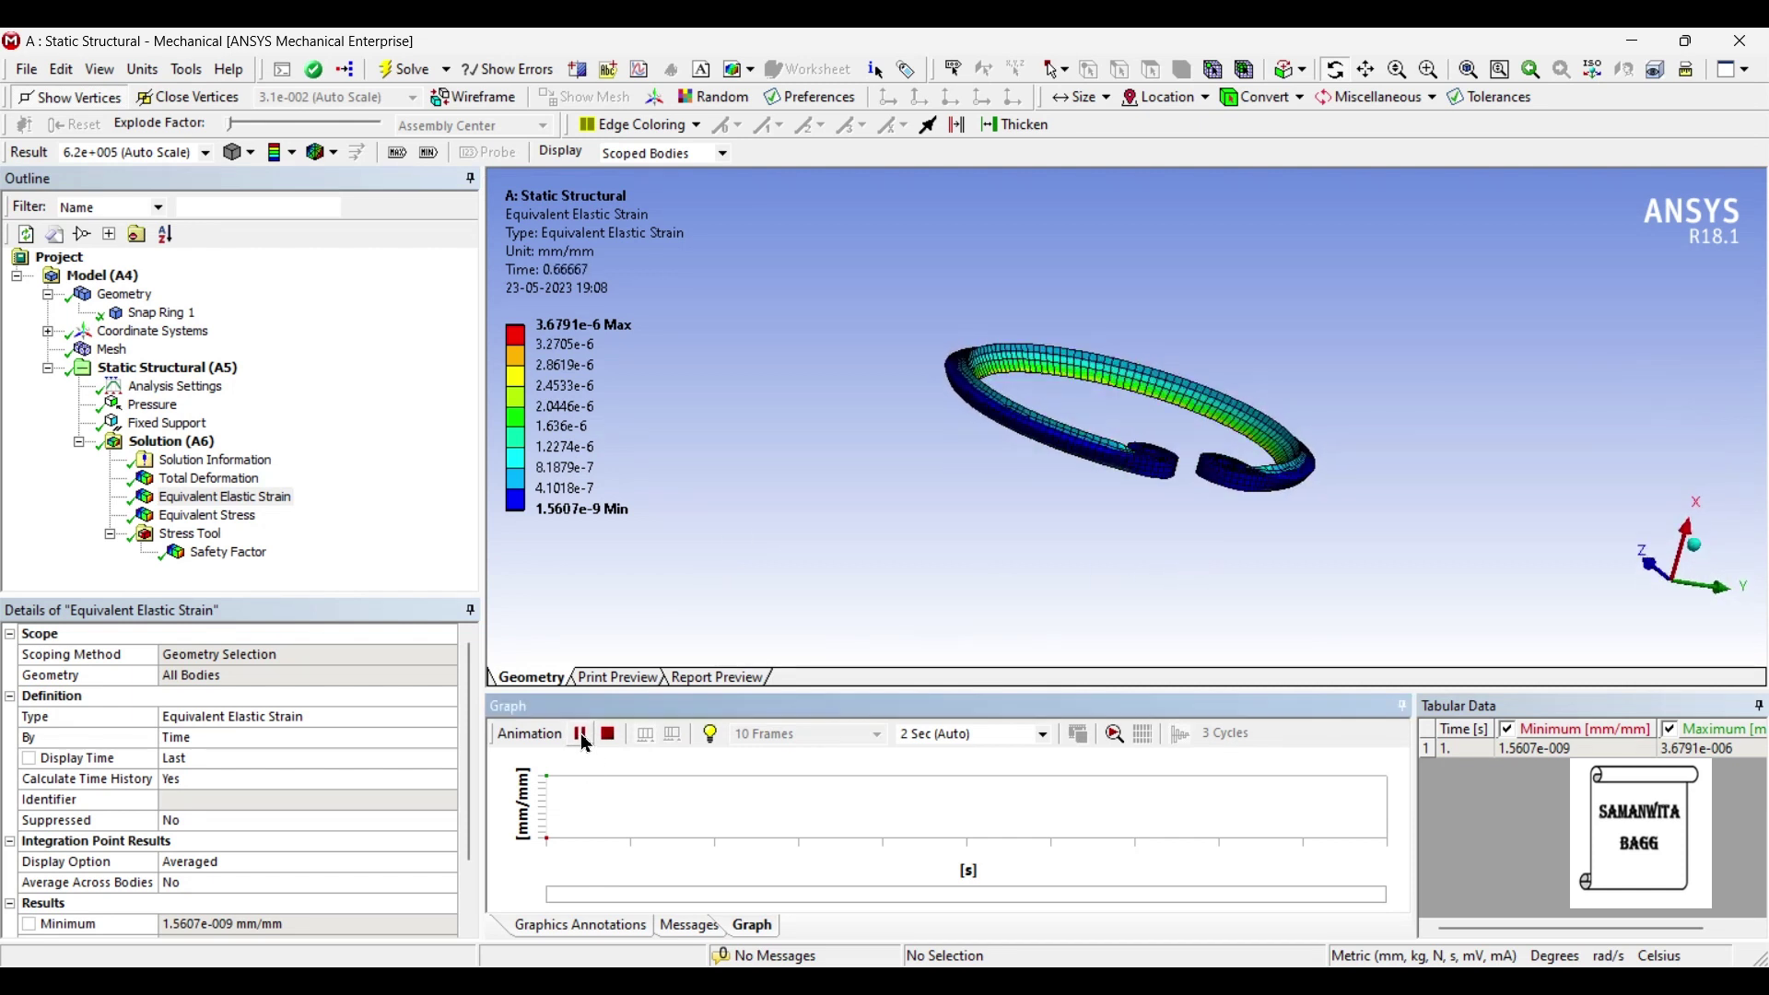
Step: Show the Equivalent Stress result (max 0.77261 MPa) and animate it
left_click(231, 516)
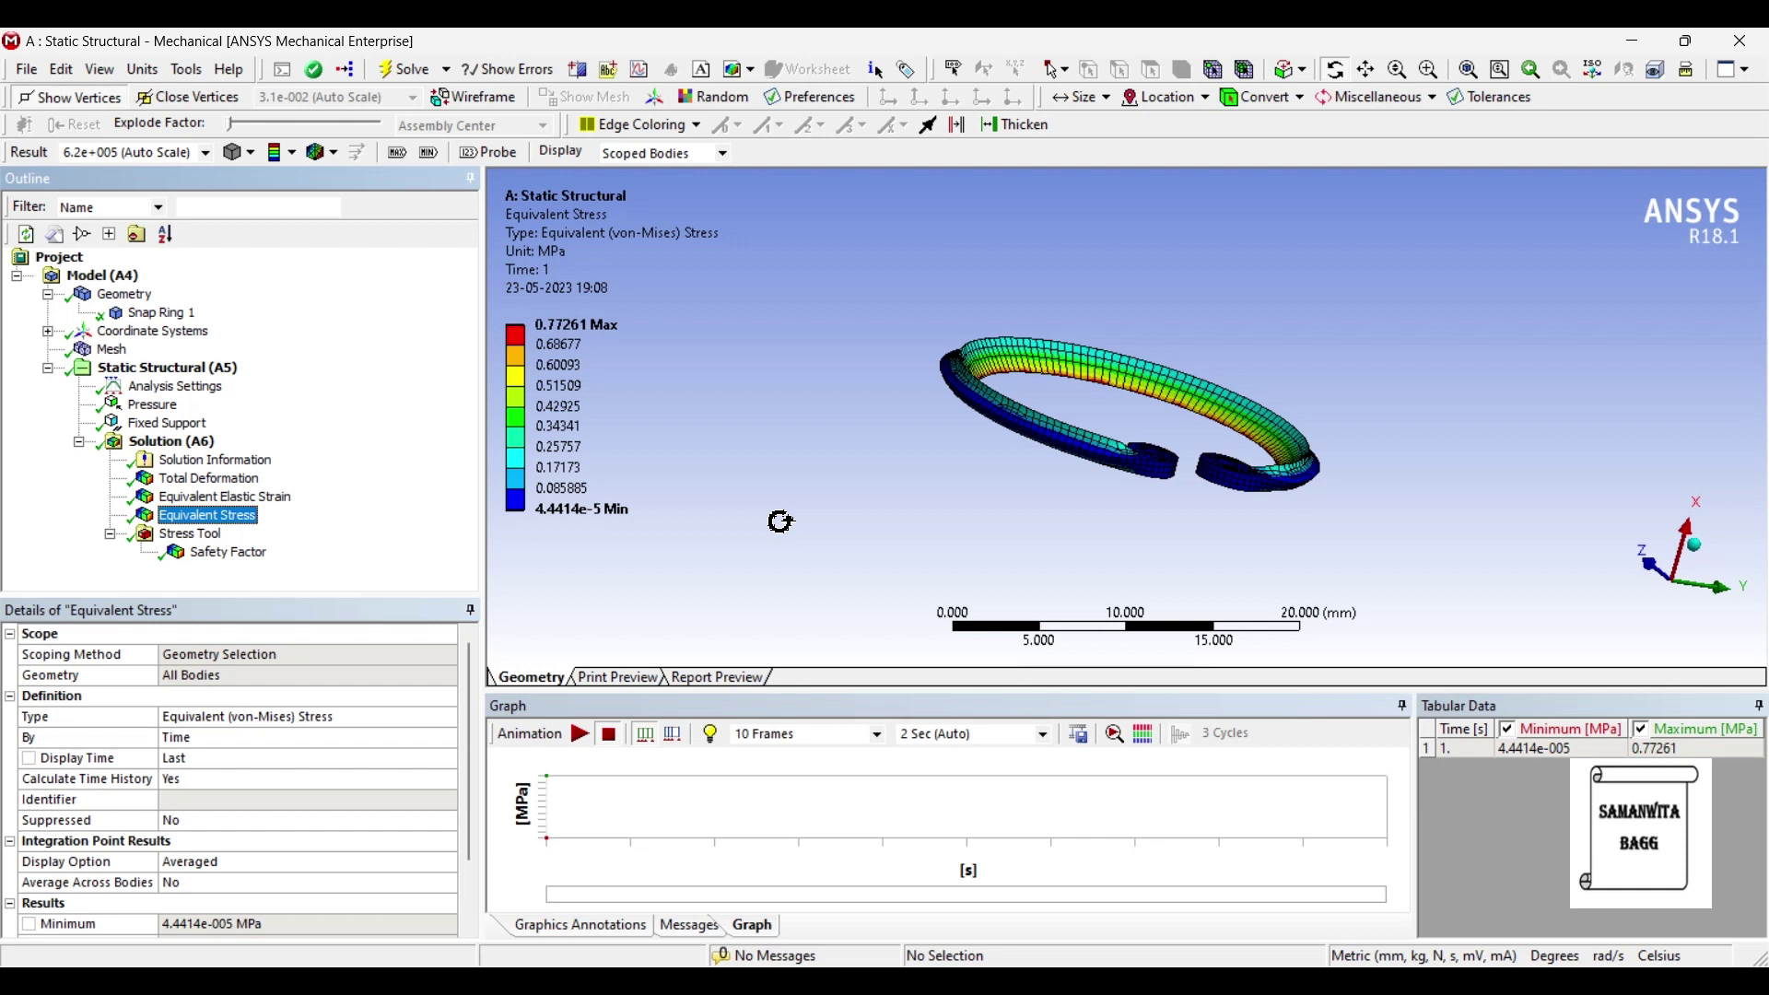
left_click(580, 733)
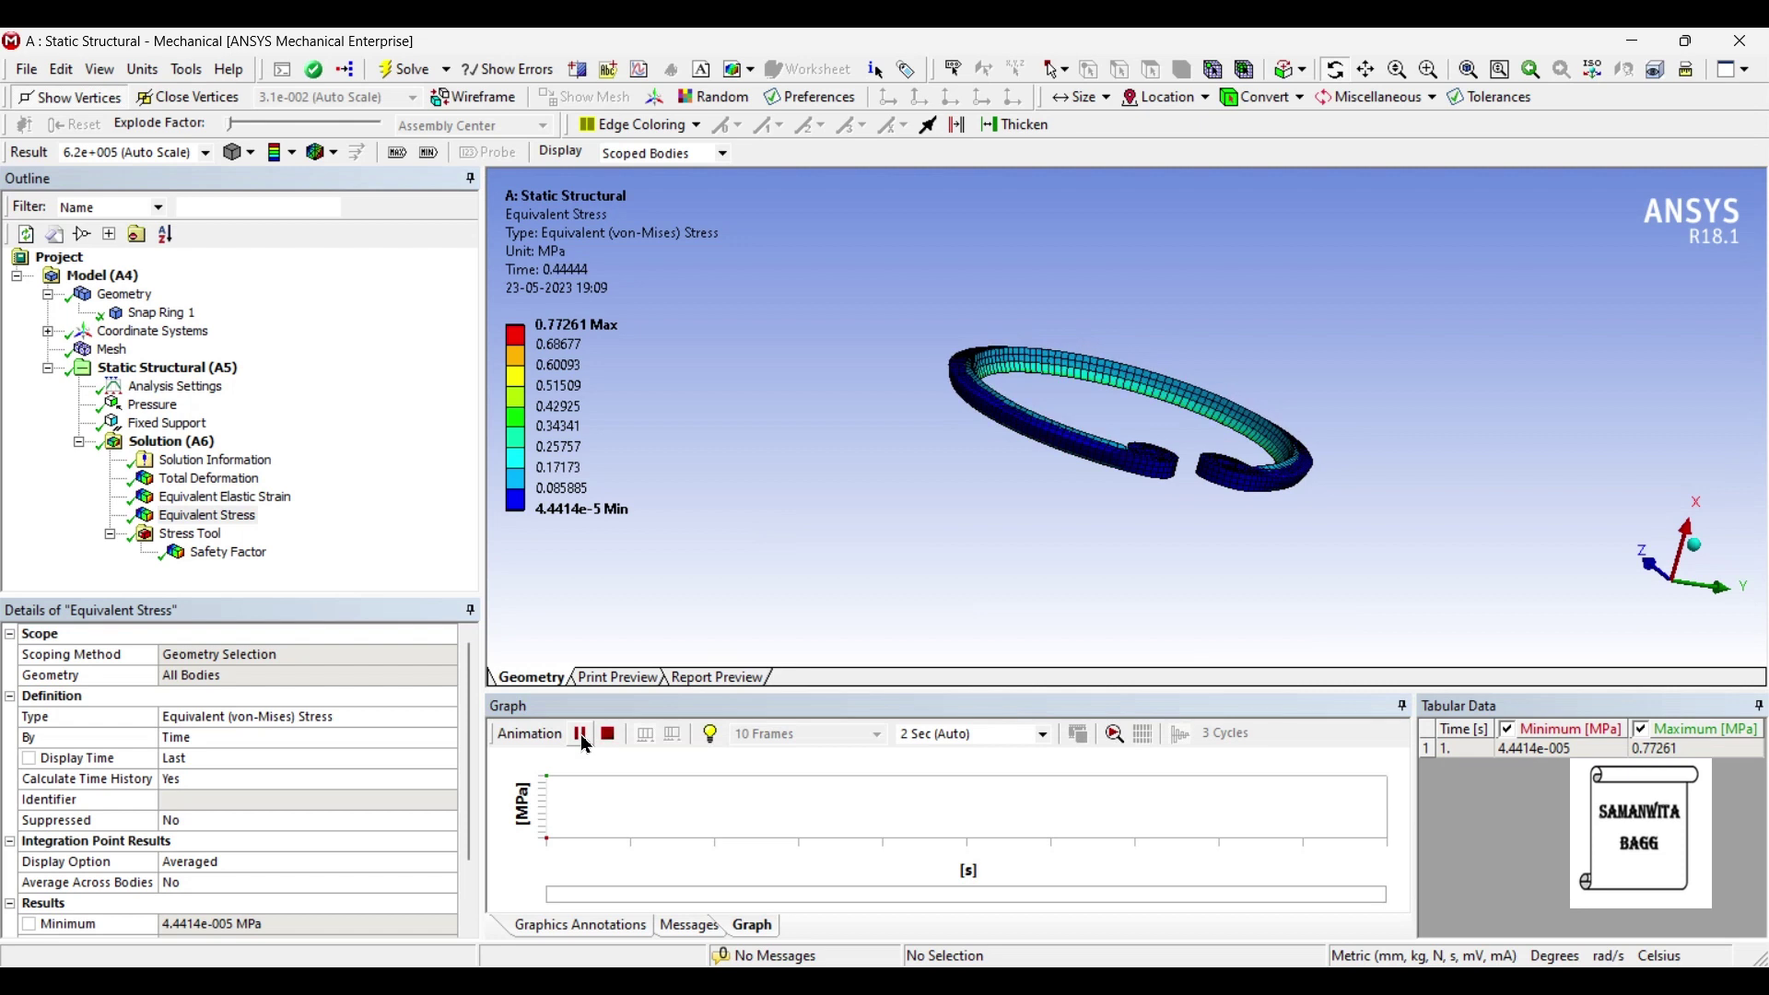
Step: Stop the stress animation, view the Safety Factor of 15, then select the Pressure load
left_click(580, 734)
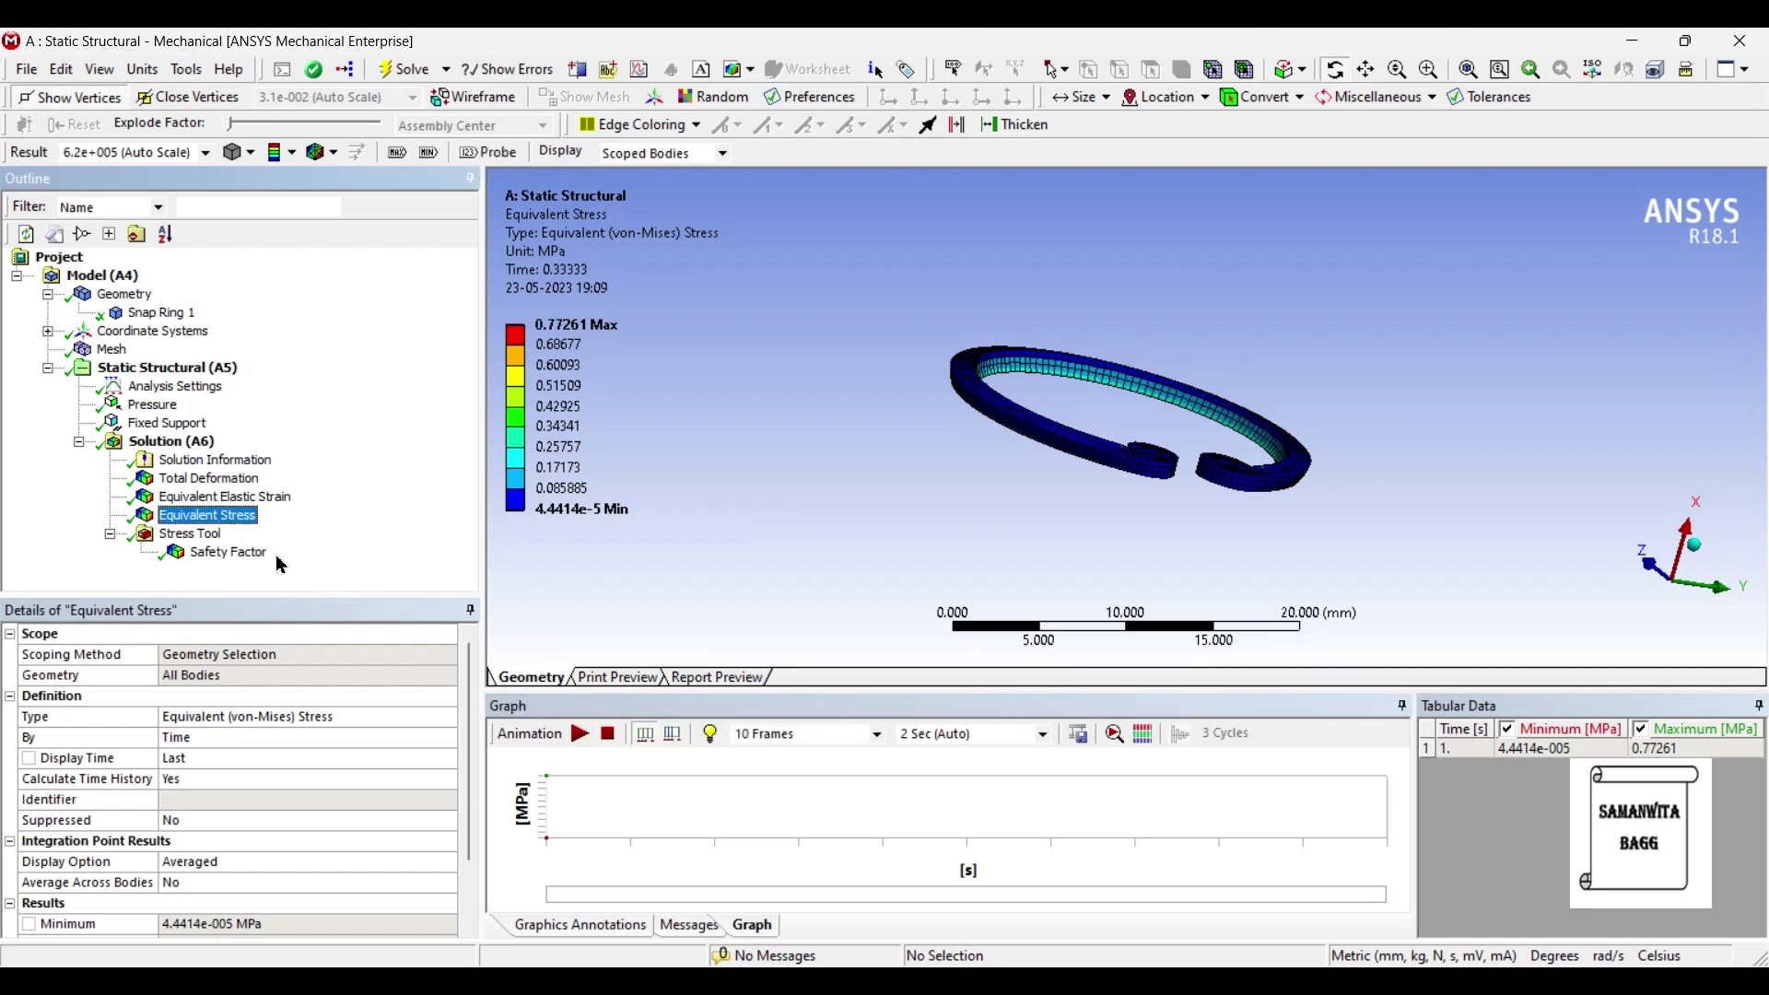
left_click(230, 552)
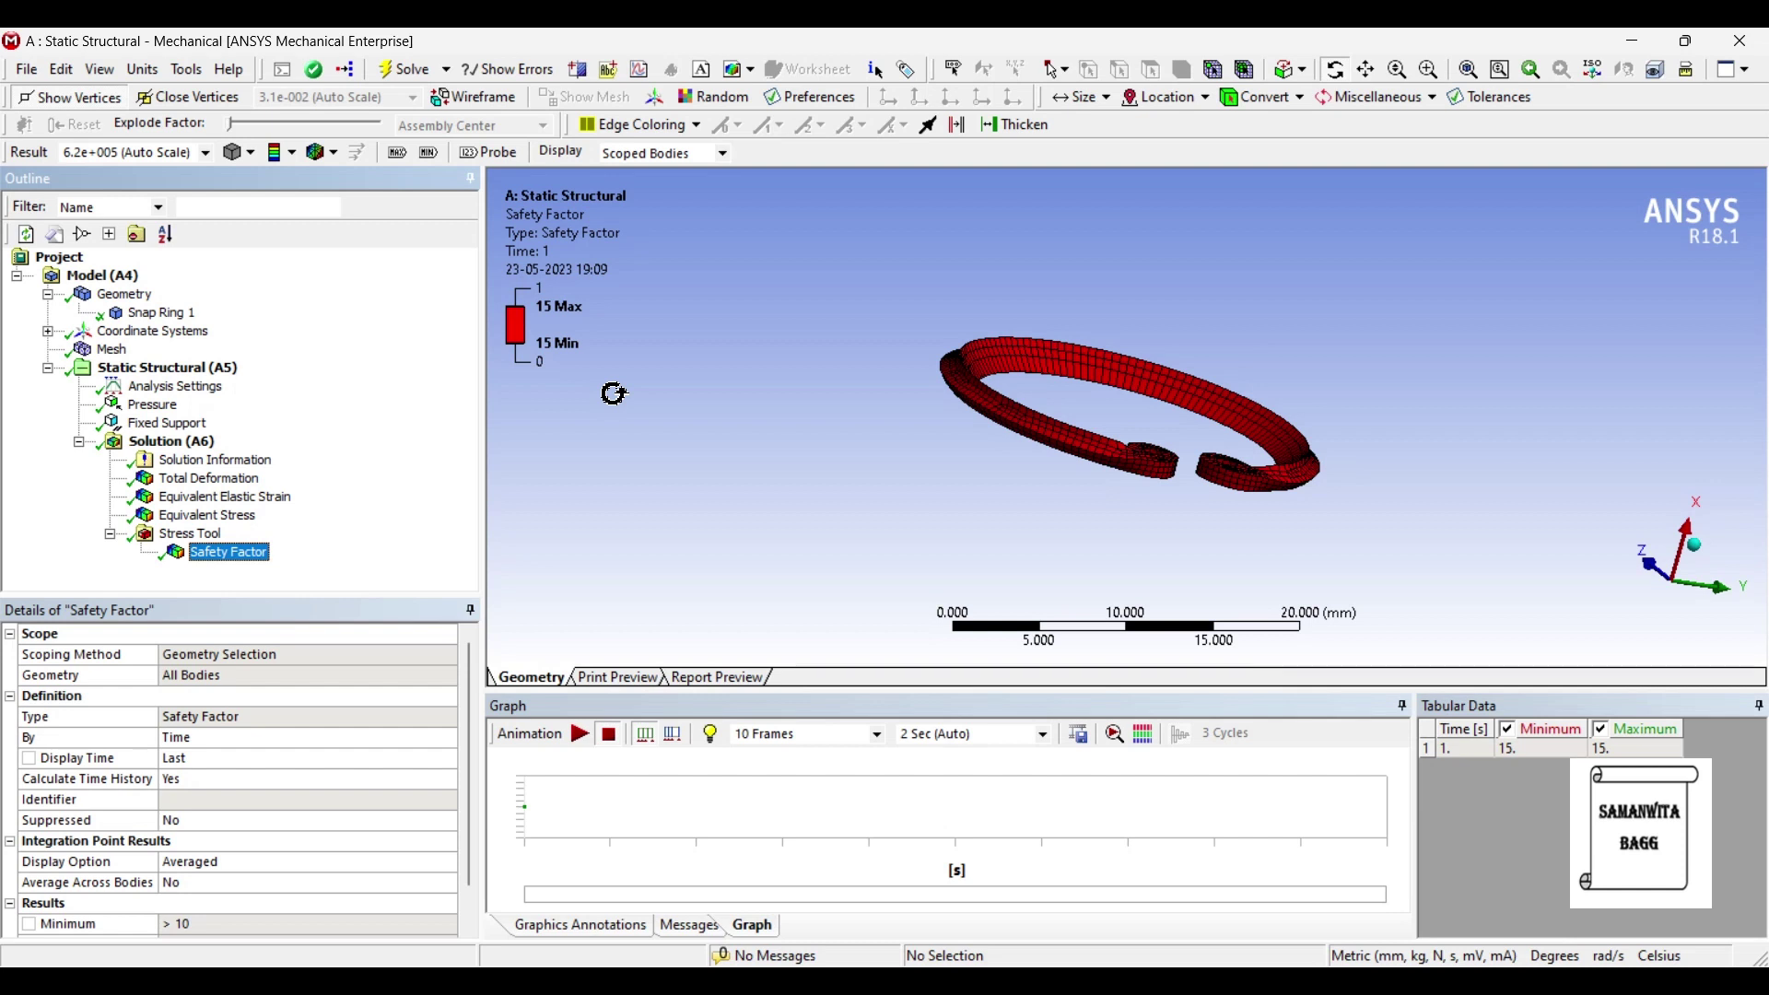
left_click(148, 406)
Step: Raise the pressure to 0.5 MPa, re-solve, and view Total Deformation peaking at 5.0982e-6 mm
left_click(180, 779)
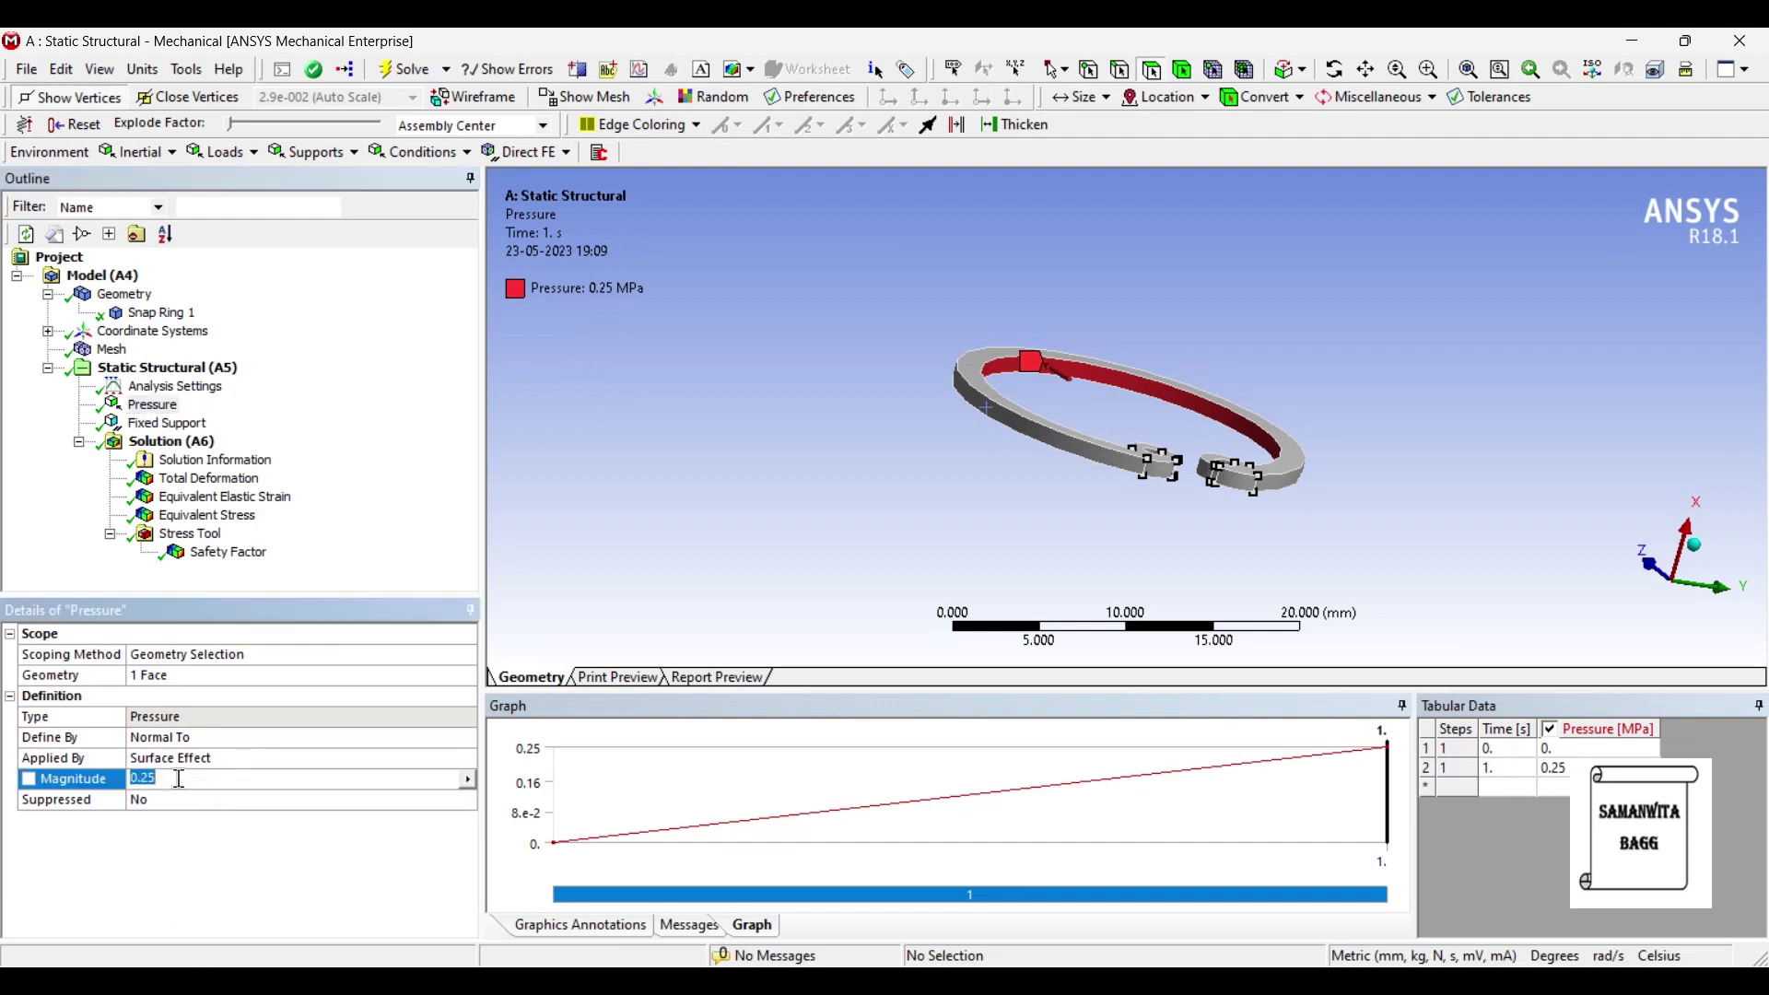
type("0.5")
key("Return")
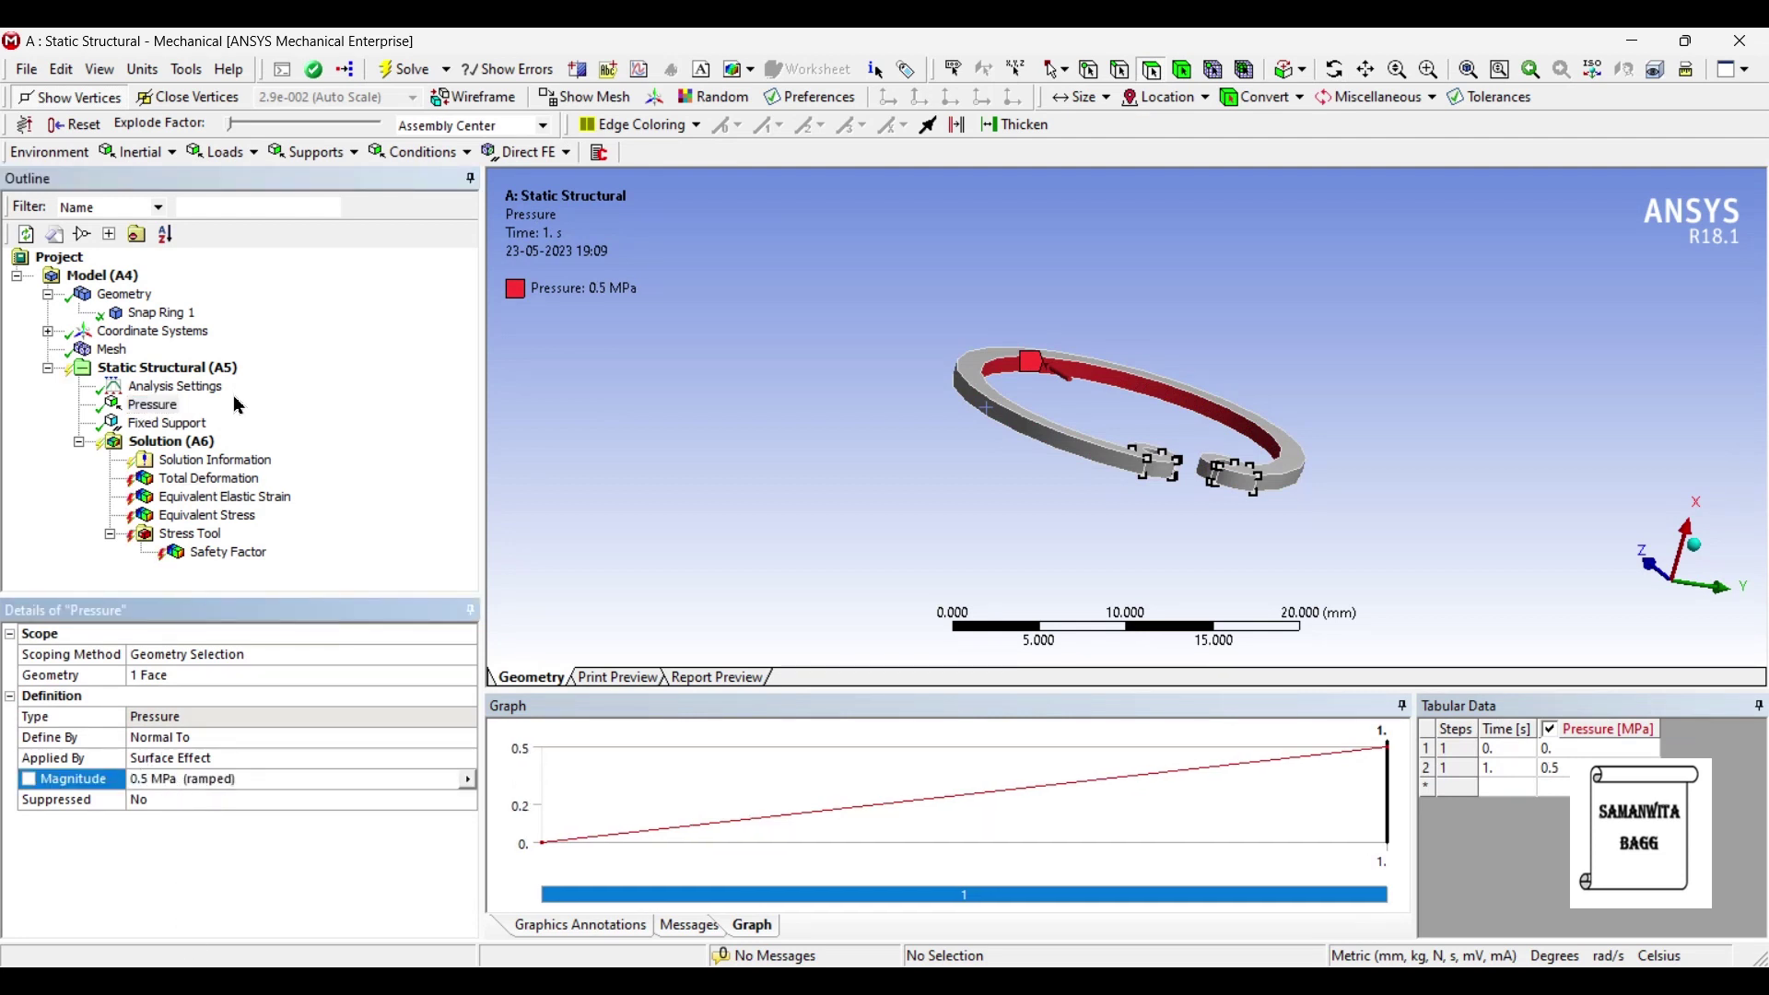
left_click(173, 442)
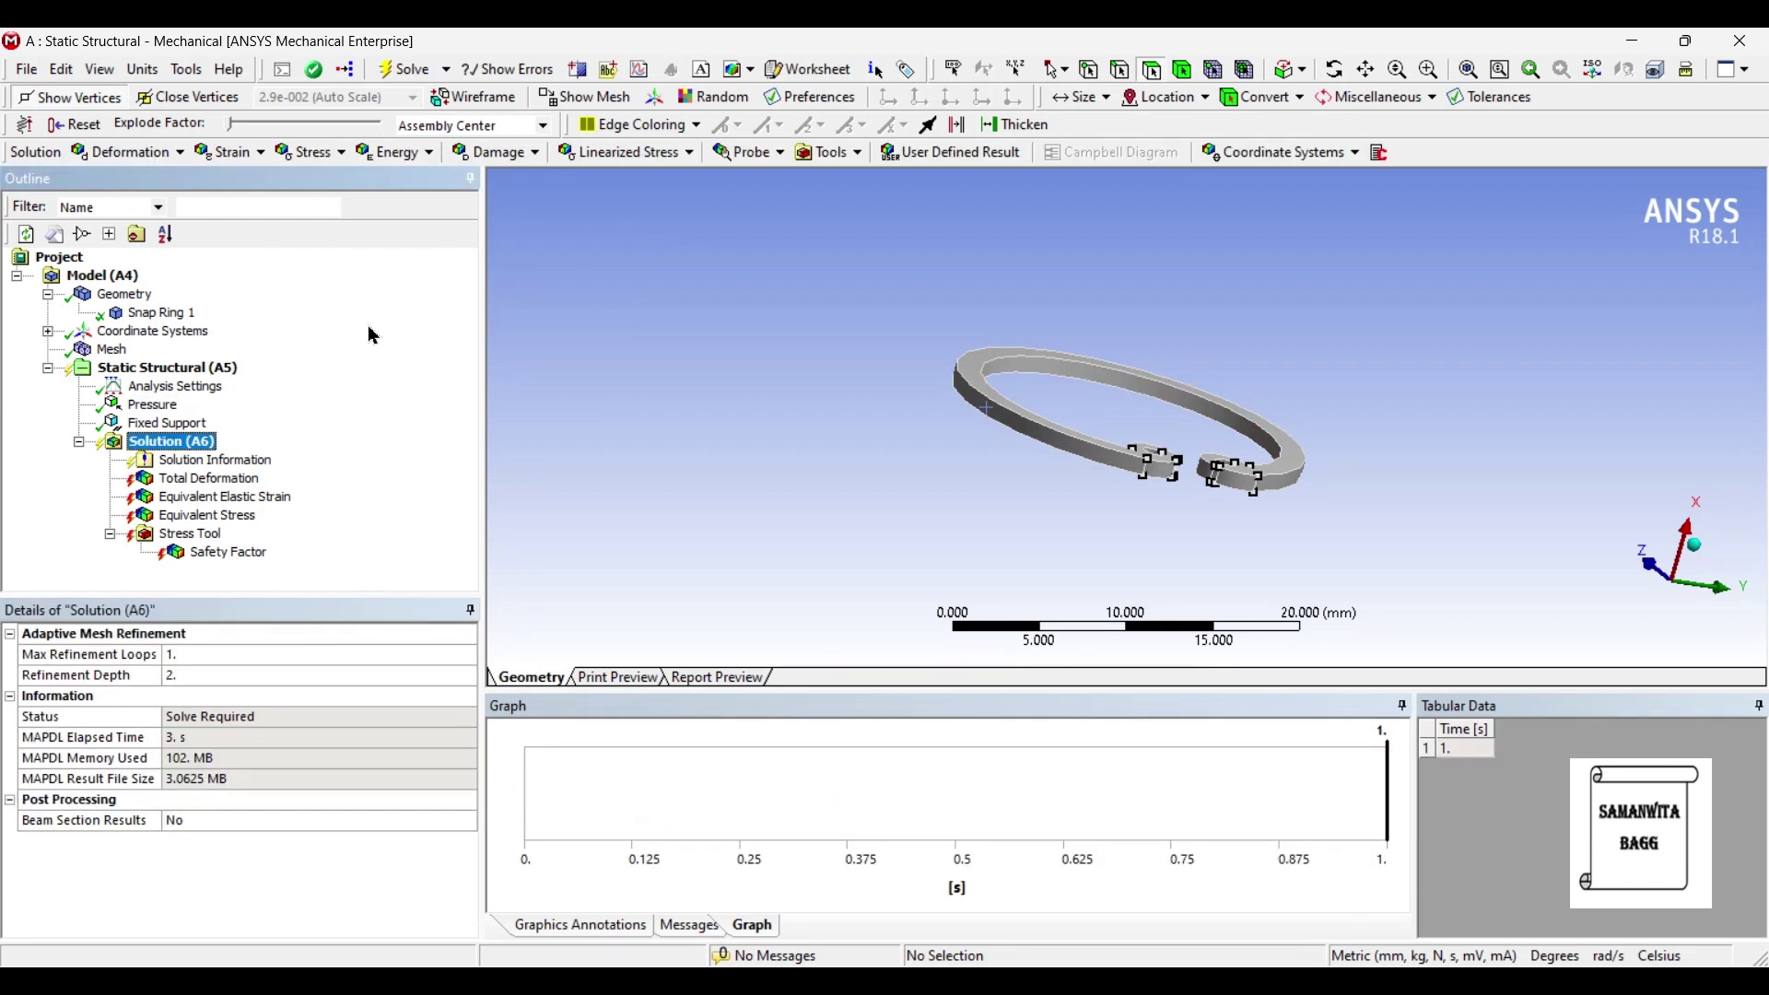
left_click(407, 72)
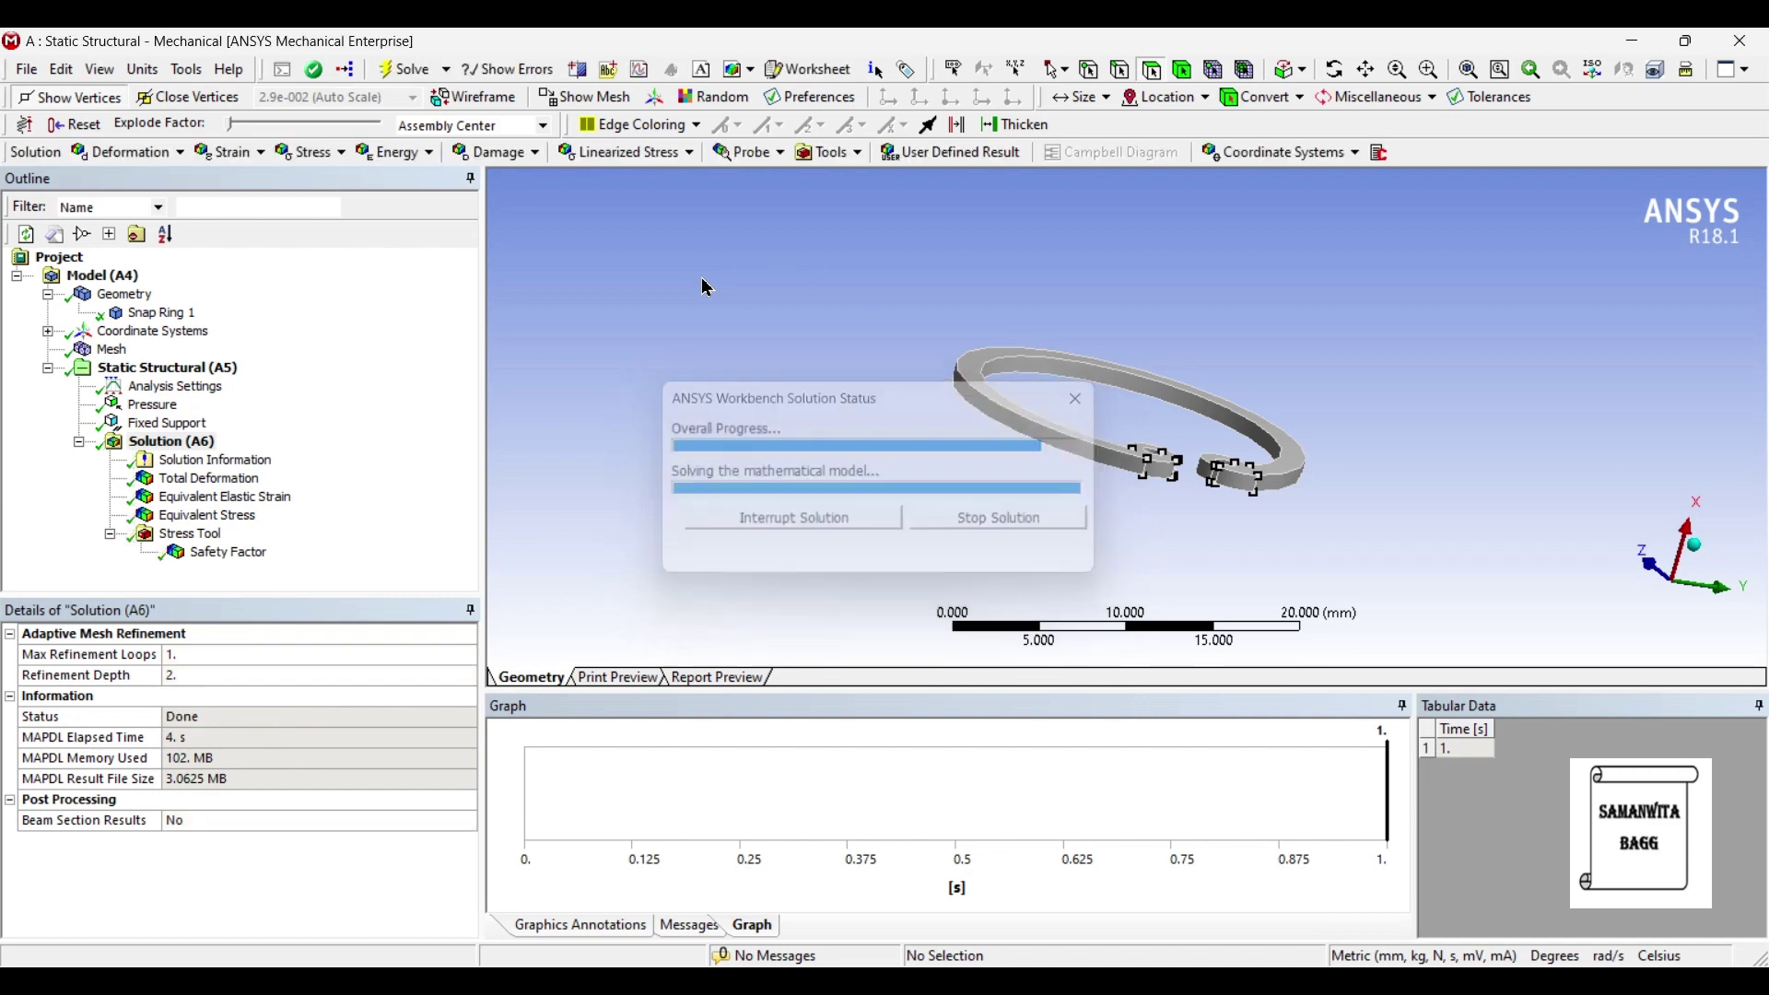
left_click(226, 478)
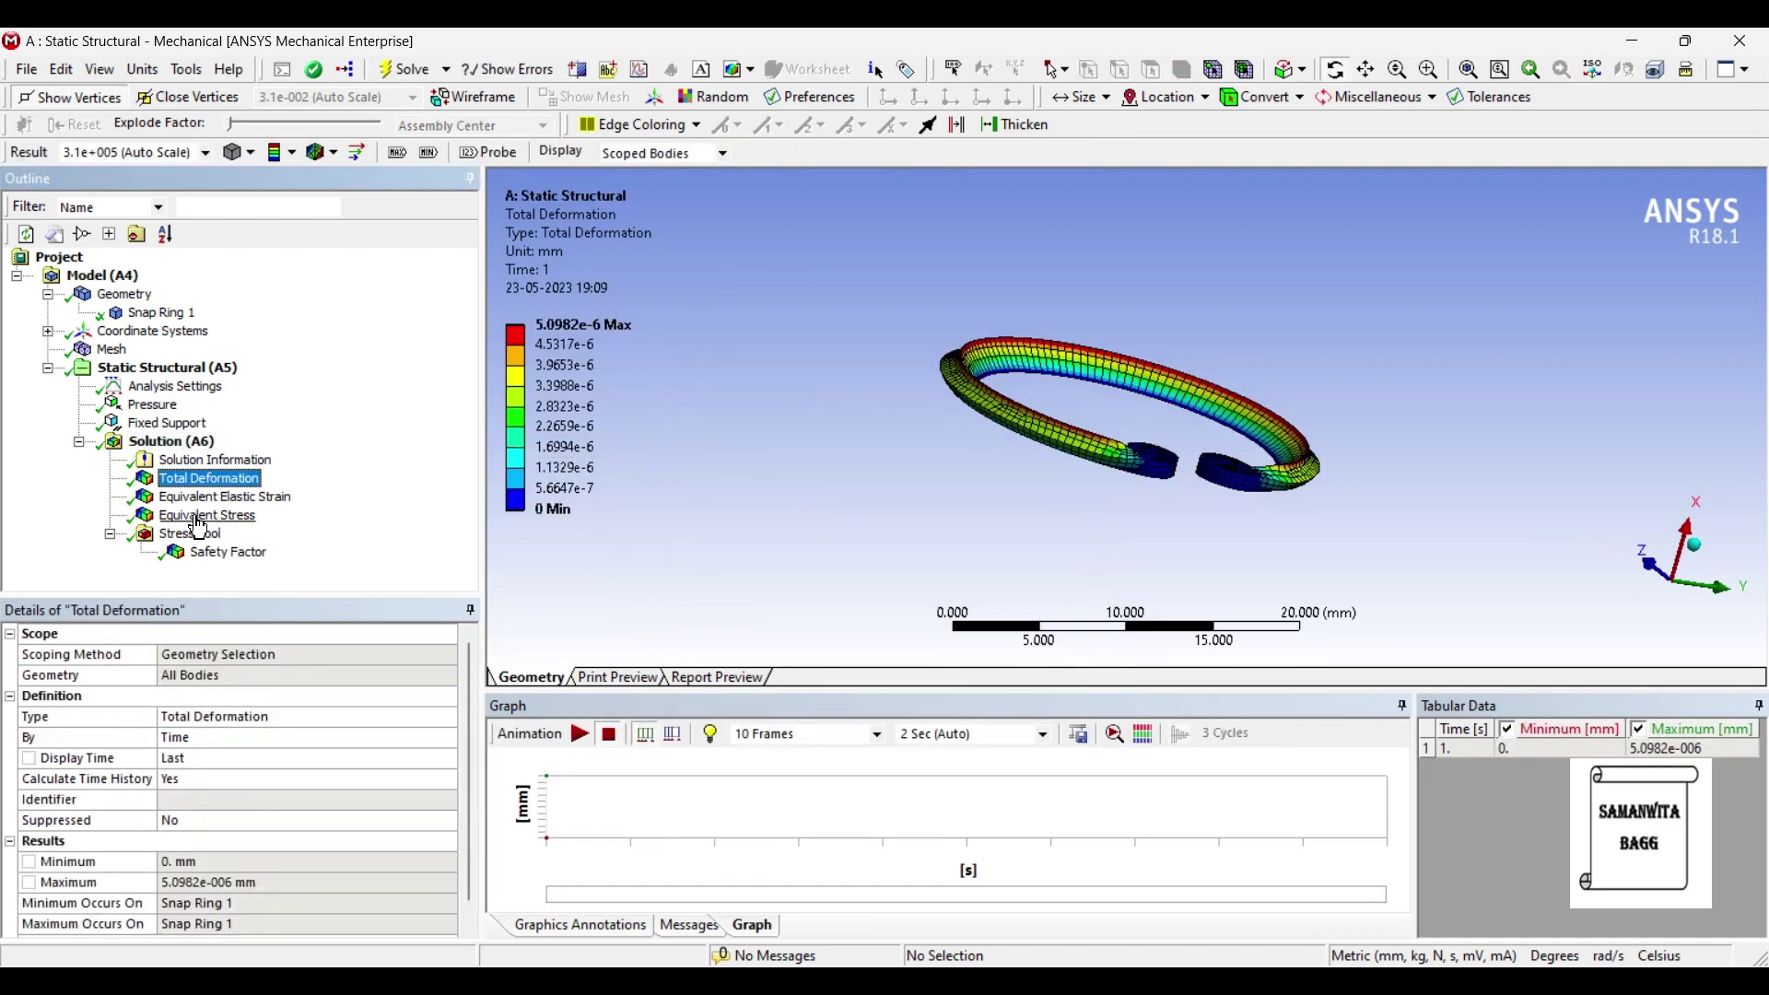
left_click(226, 498)
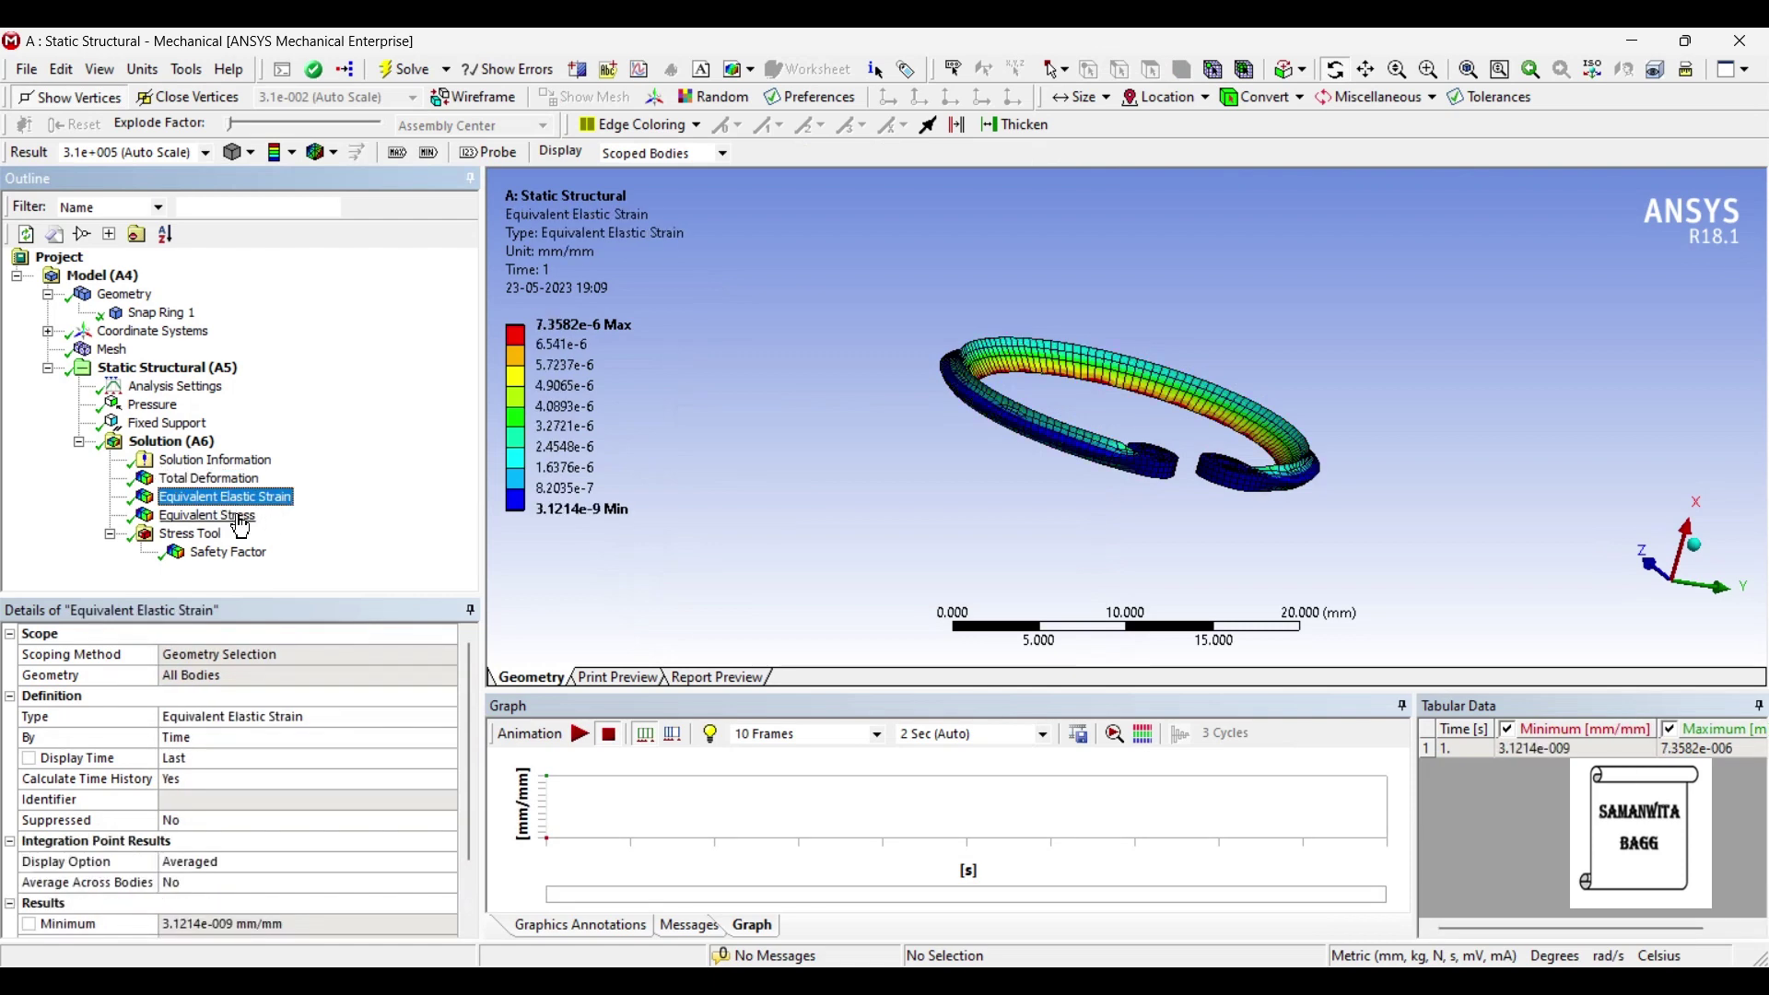
left_click(241, 521)
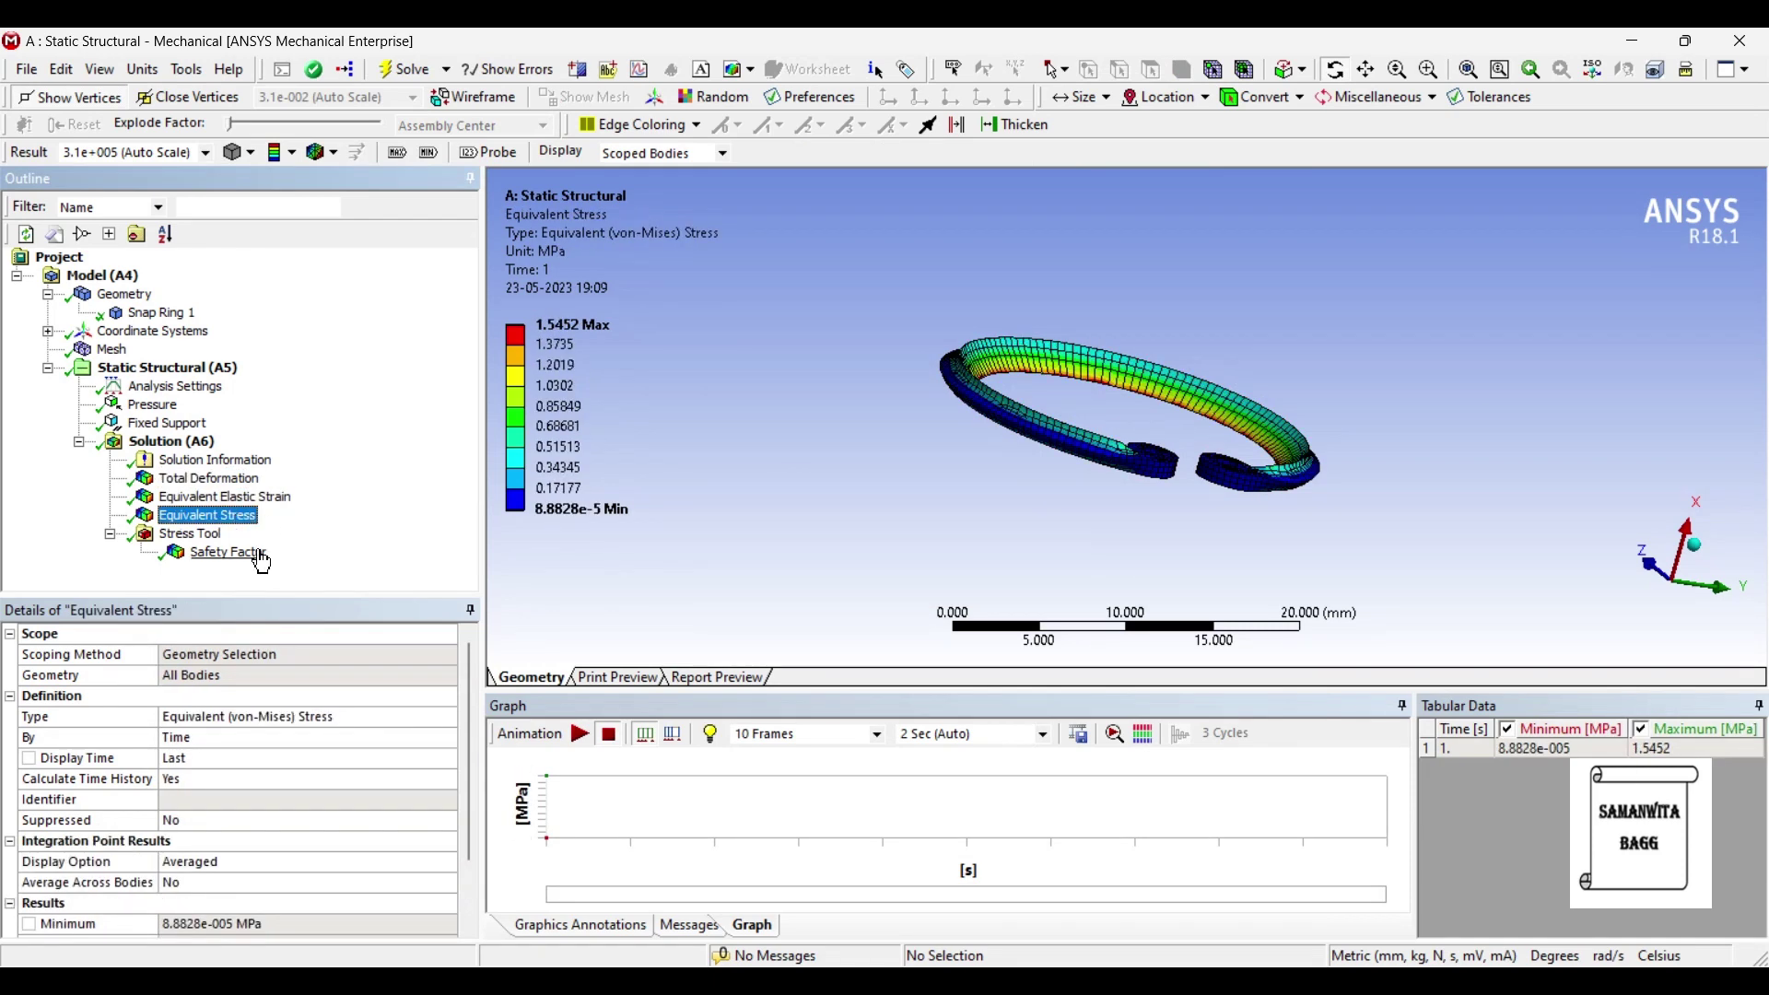
left_click(258, 553)
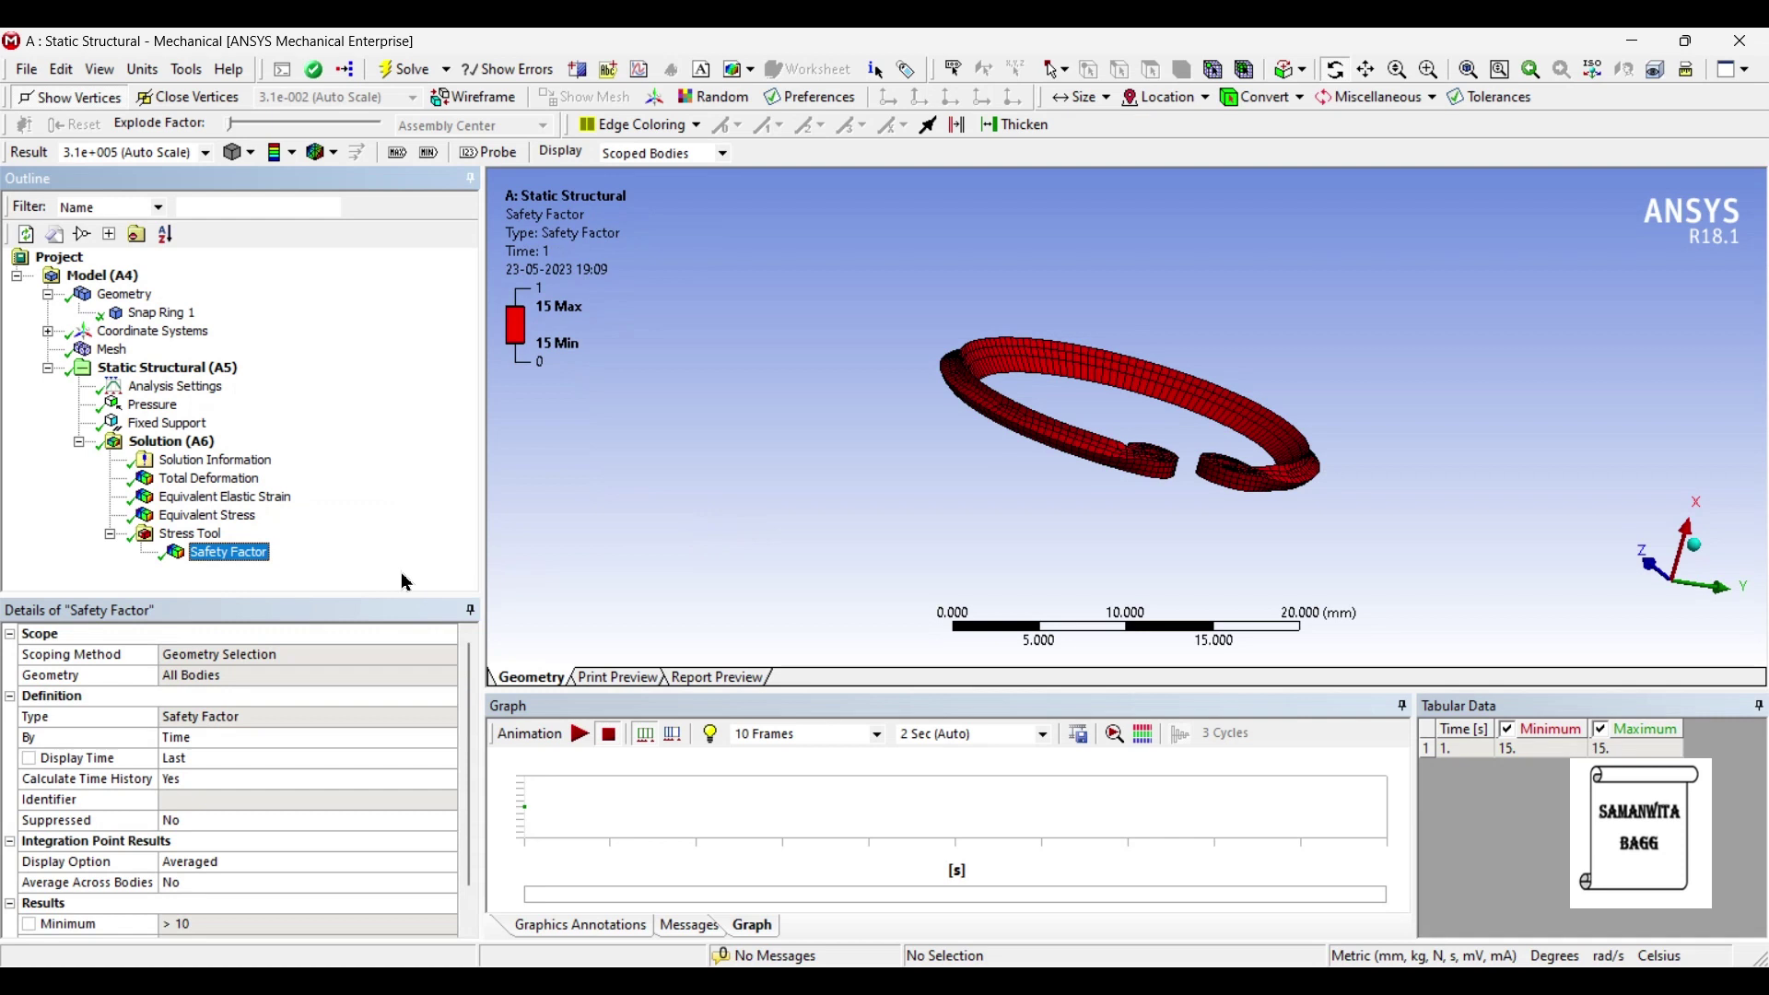
left_click(210, 515)
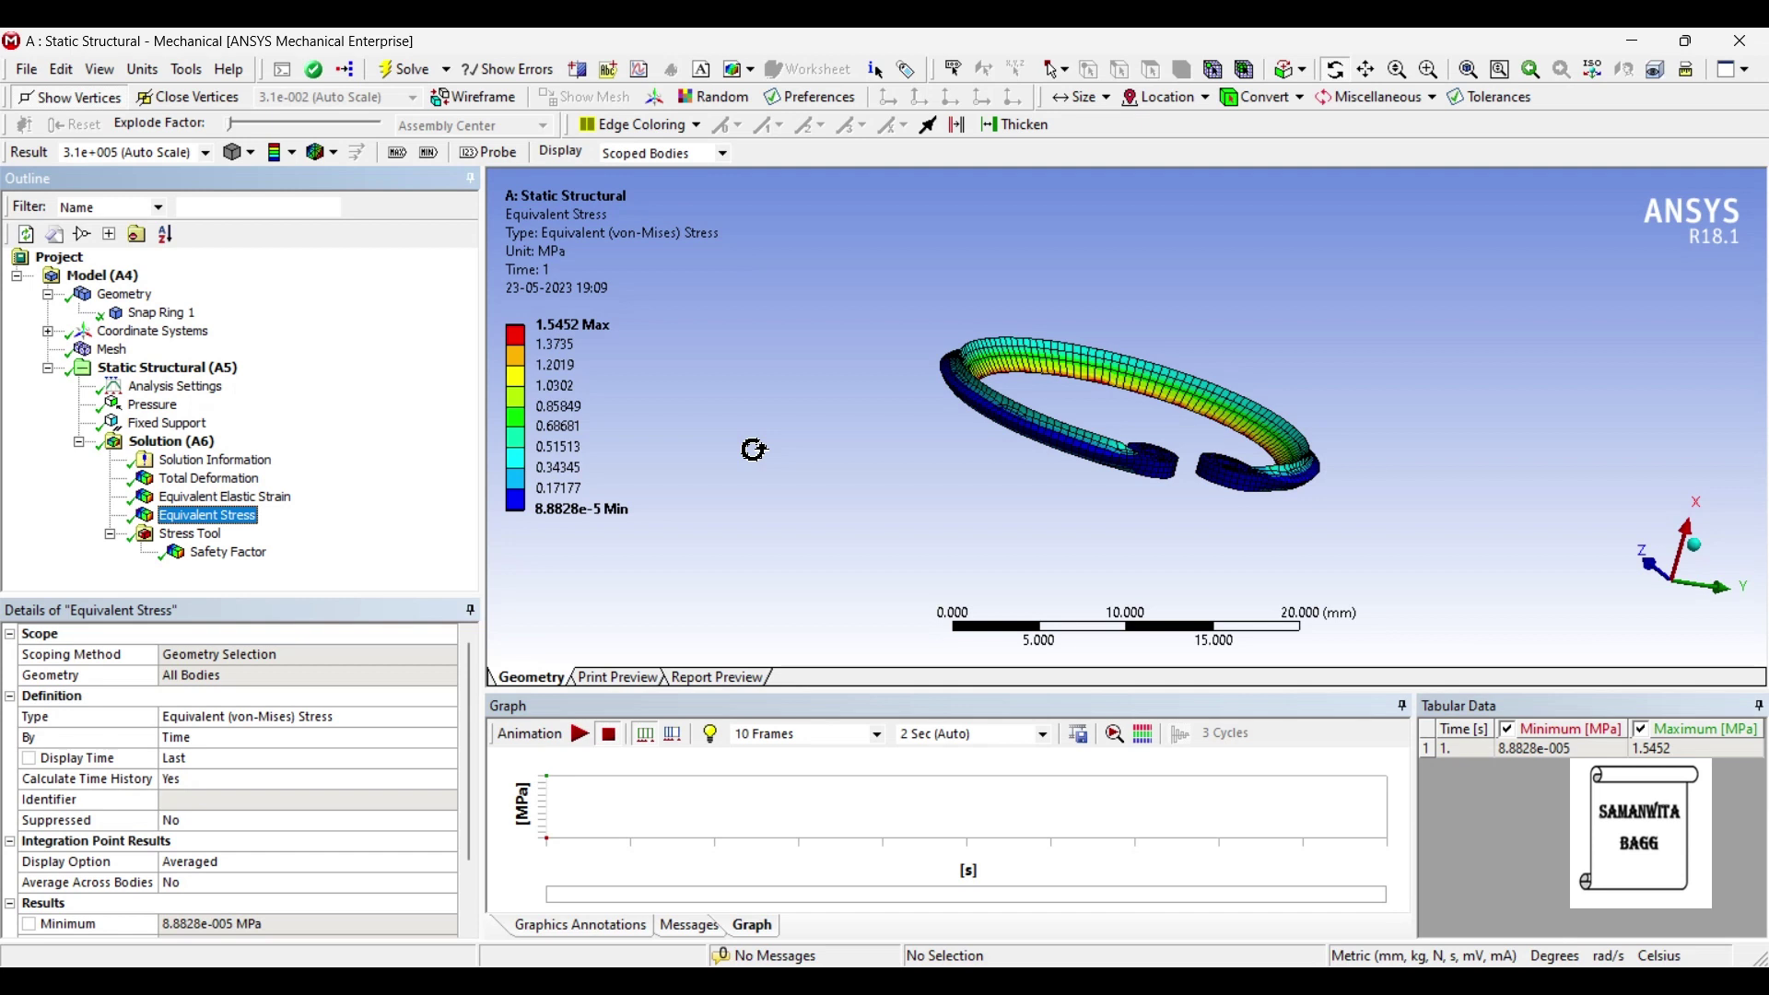
left_click(241, 497)
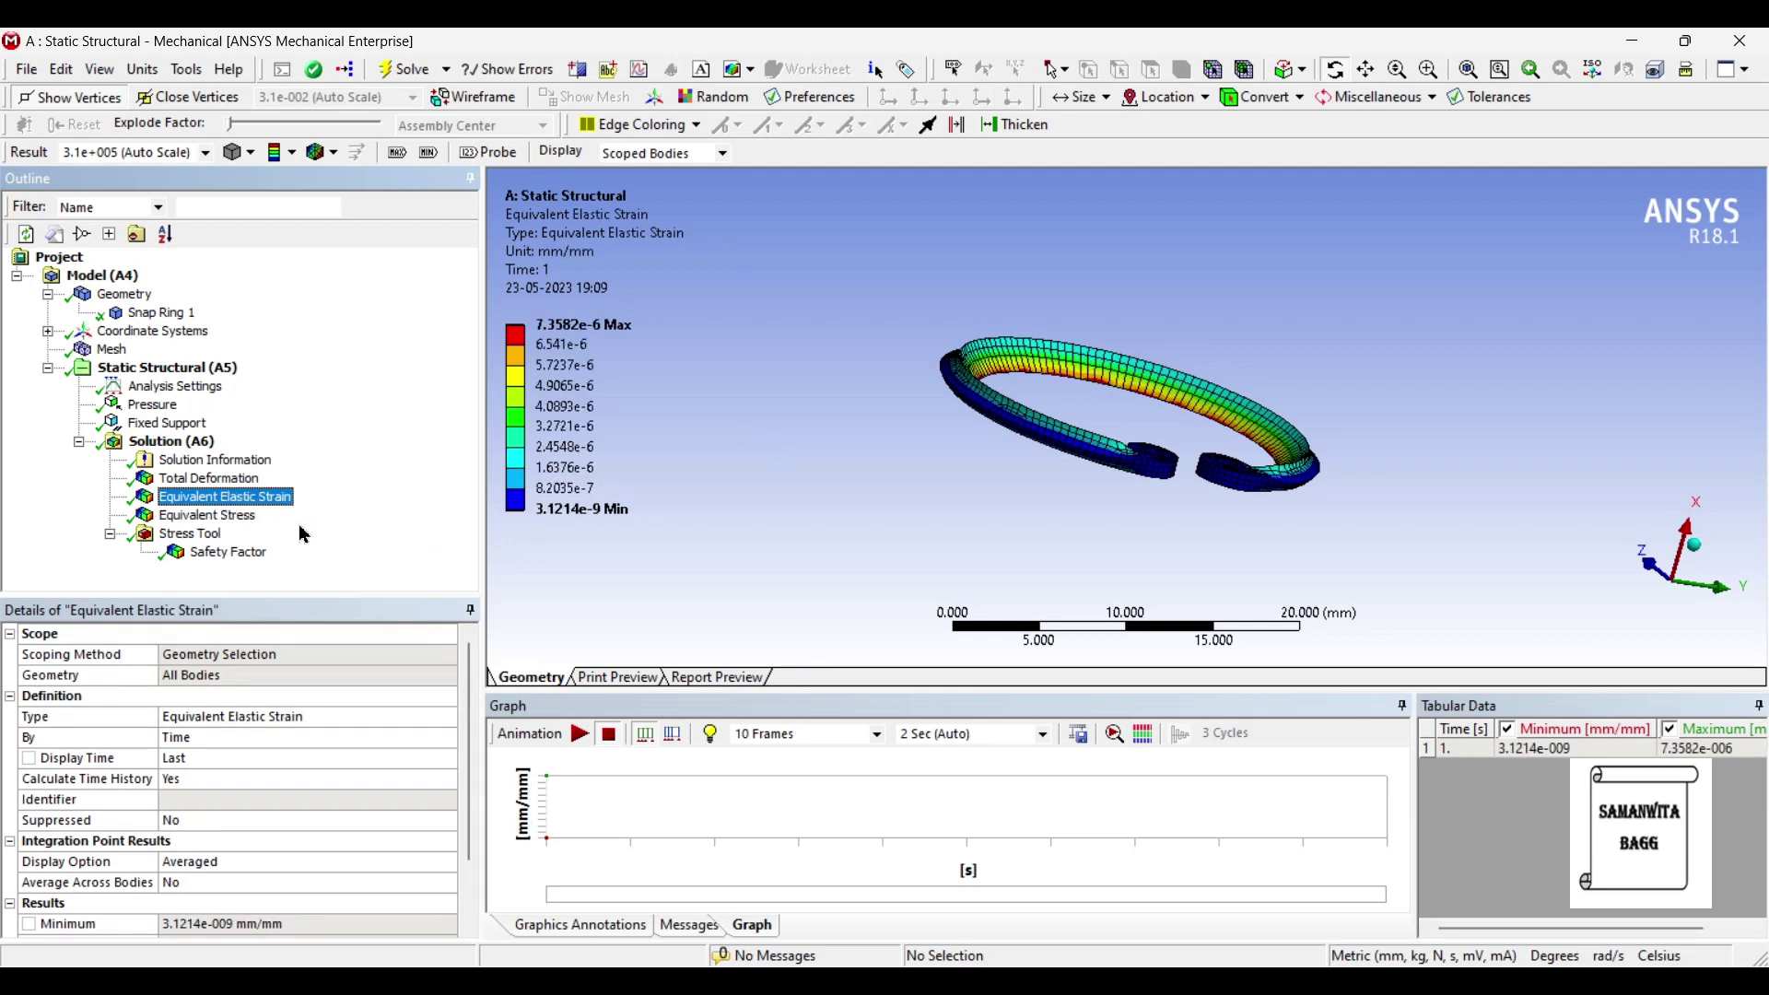
left_click(247, 477)
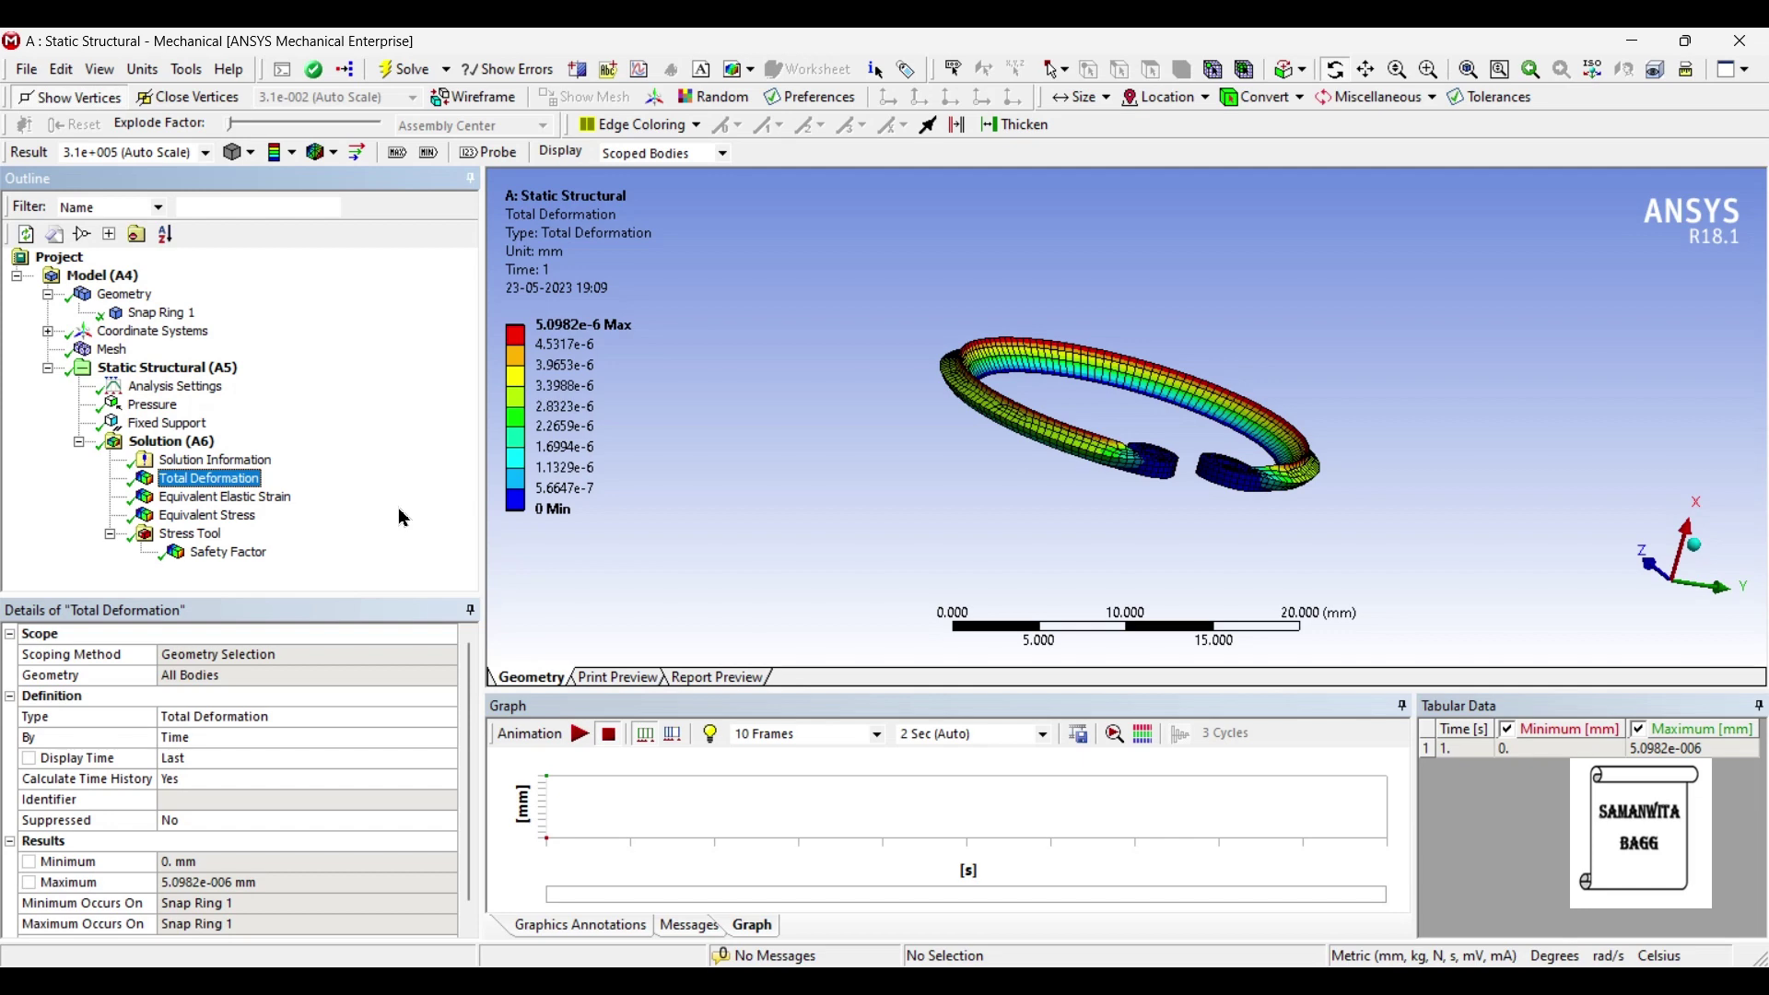
middle_click_drag(1059, 405, 982, 418)
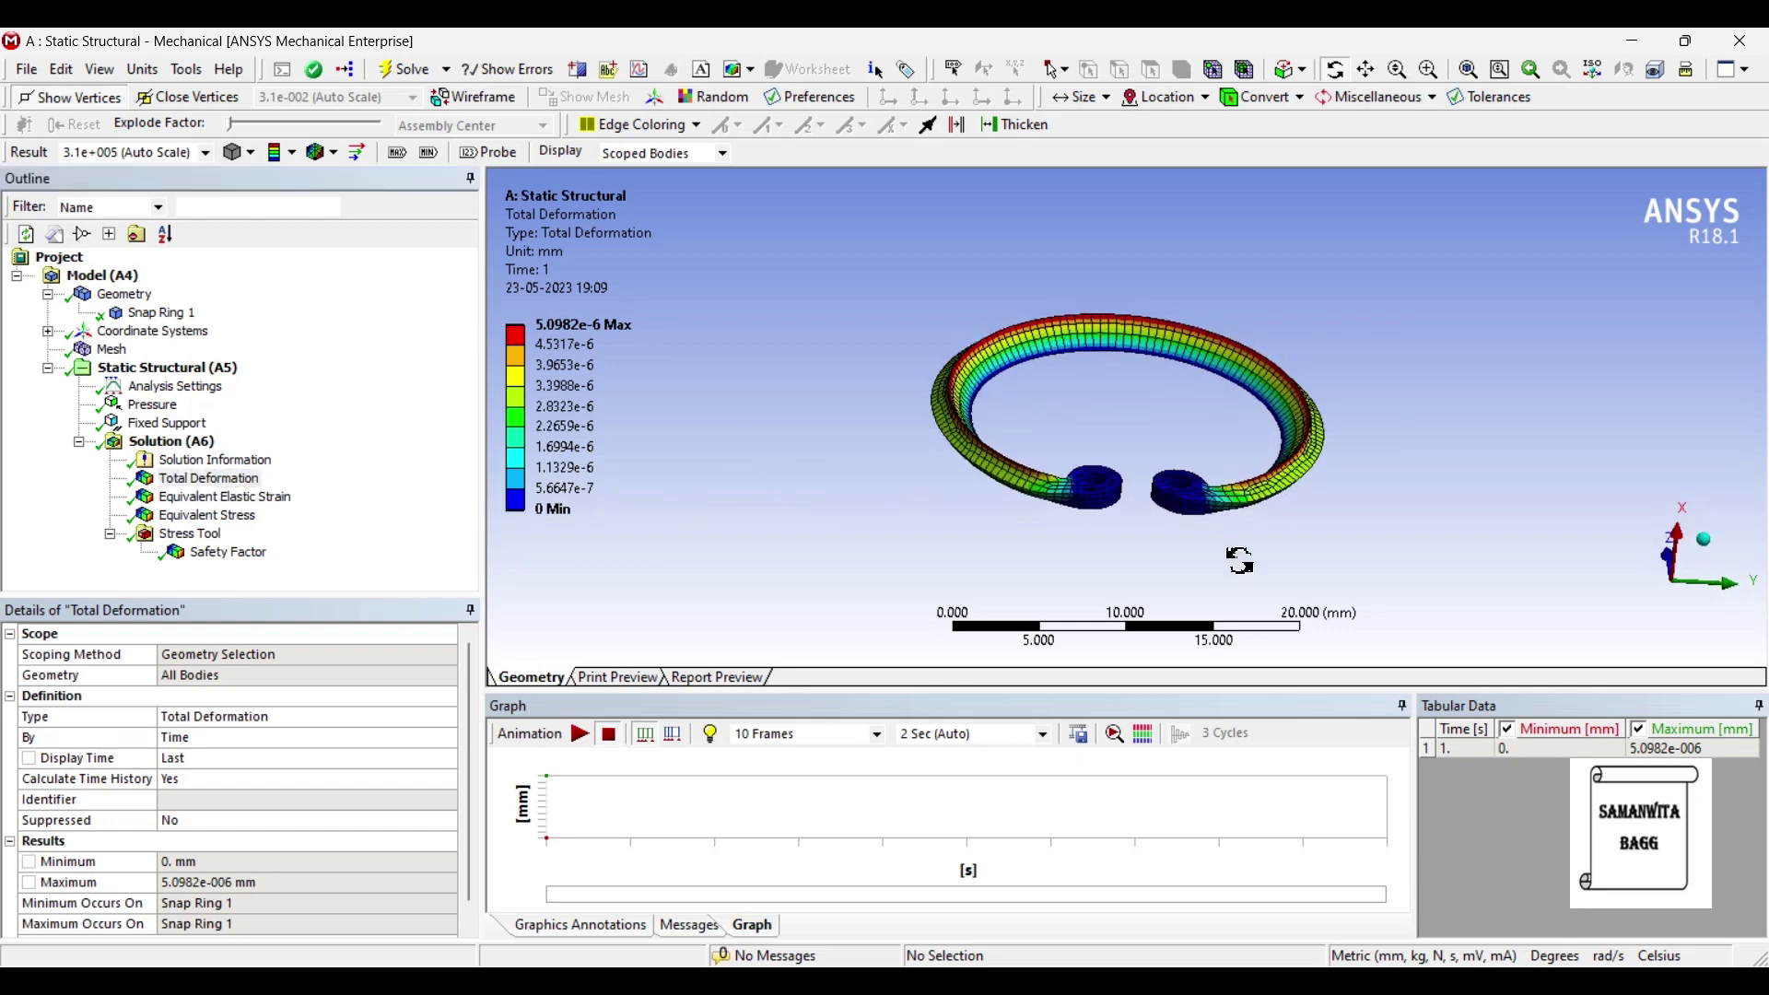
middle_click_drag(1226, 484, 1286, 550)
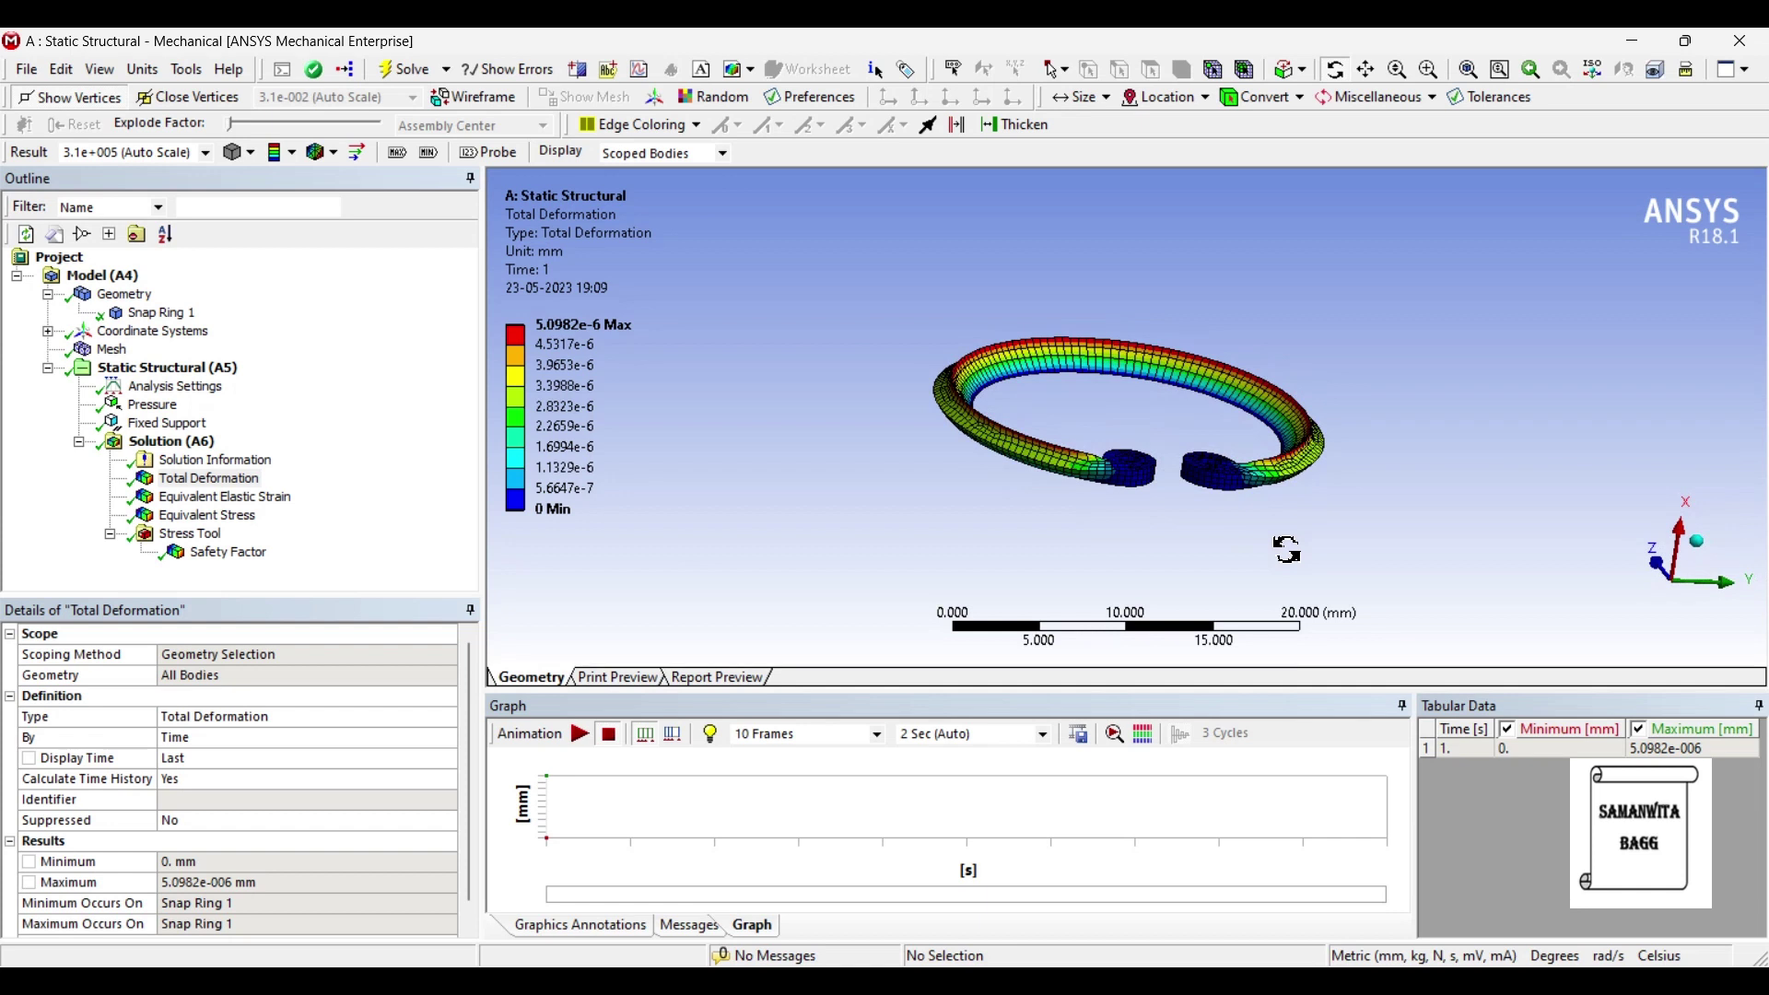